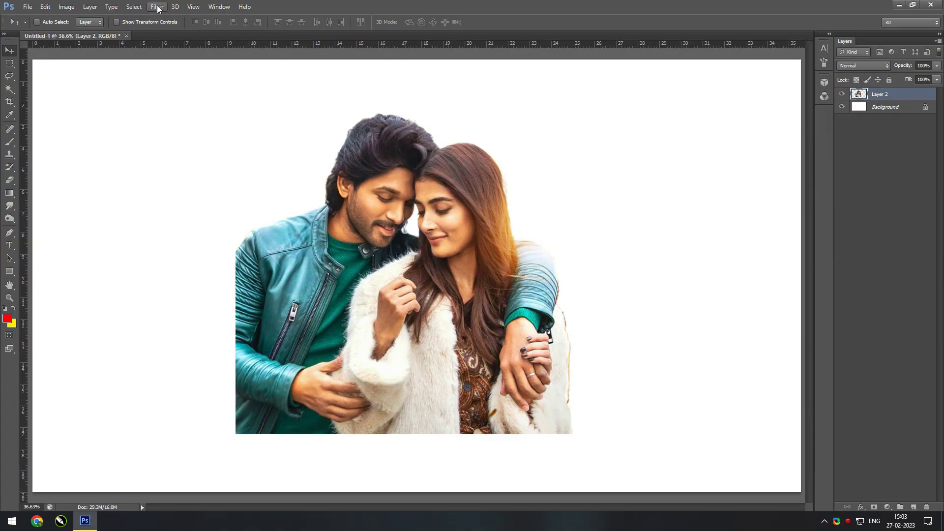
# Step: Sharpen the couple photo with Unsharp Mask at a 2.1 pixel radius
pyautogui.click(157, 7)
pyautogui.click(300, 192)
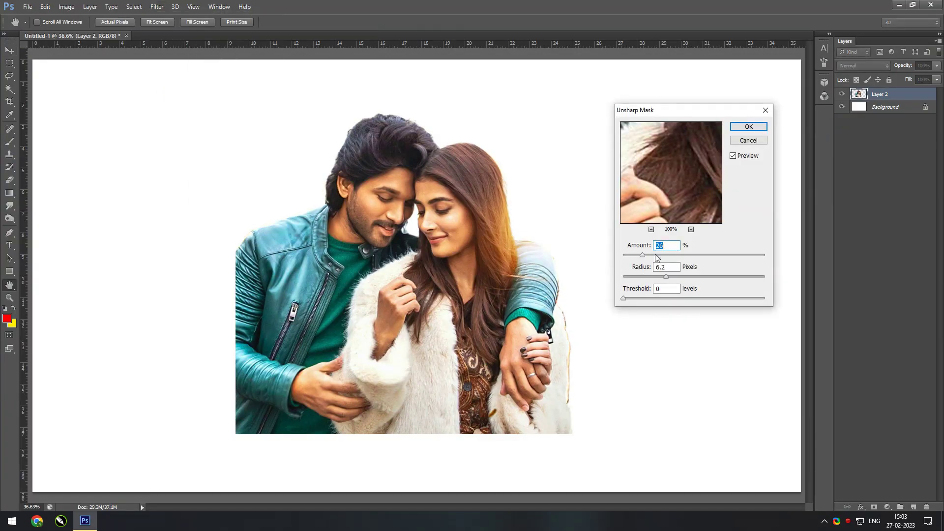
pyautogui.click(639, 276)
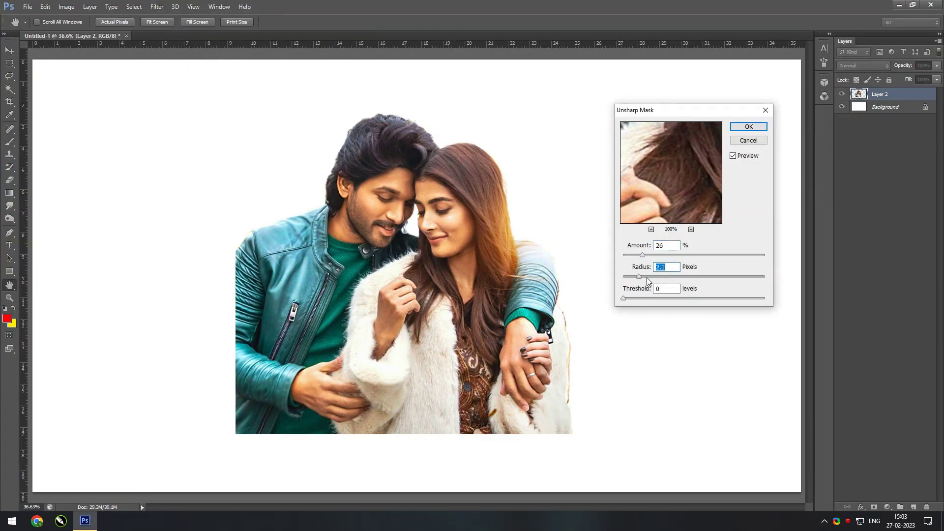
pyautogui.click(749, 126)
# Step: Brighten the highlights with Levels, setting white input to 237
pyautogui.hotkey('ctrl', 'l')
pyautogui.moveTo(863, 237); pyautogui.dragTo(855, 237)
pyautogui.click(897, 143)
# Step: Zoom in and set up the Smudge tool at 34% strength with a 40 px brush
pyautogui.press('v')
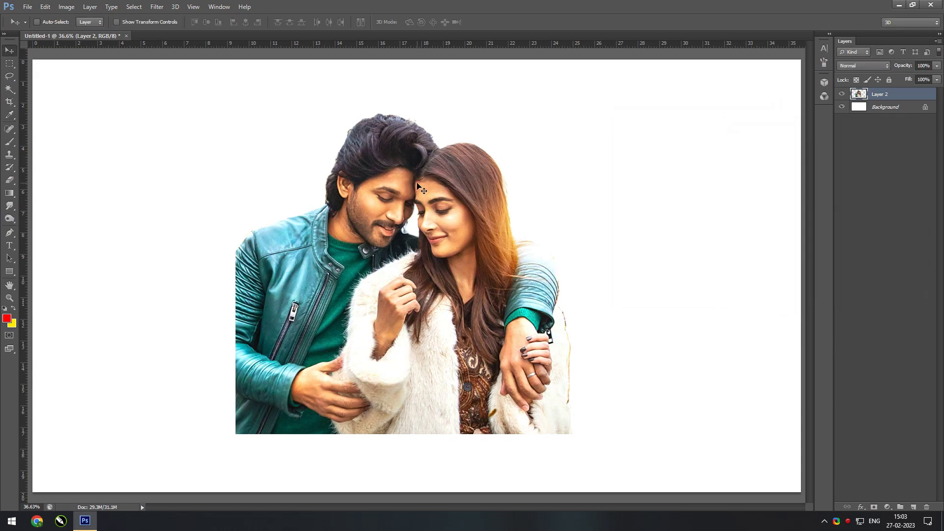
pyautogui.scroll(5, 468, 279)
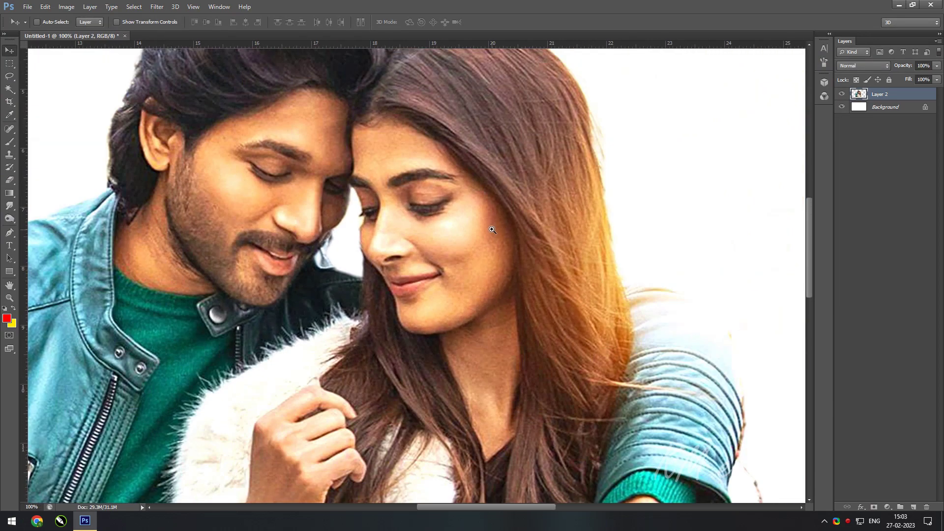
pyautogui.scroll(3, 468, 279)
pyautogui.press('r')
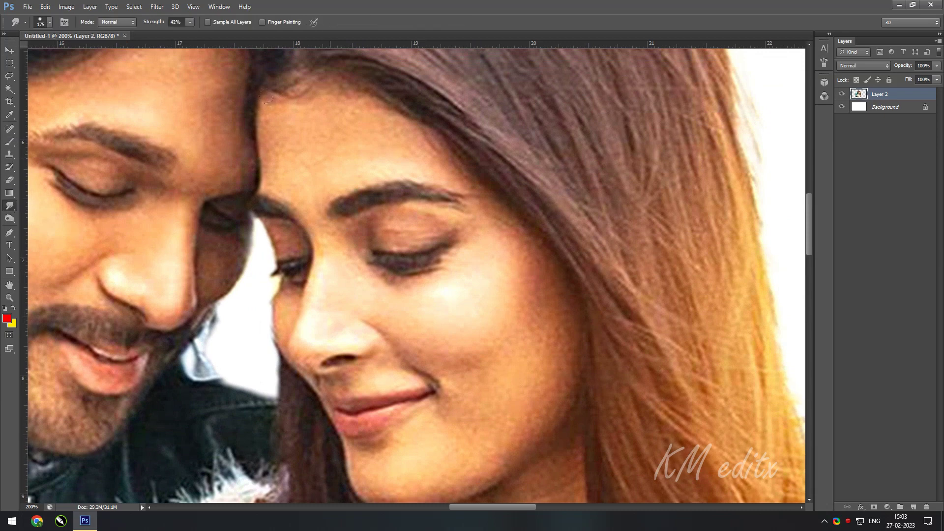
pyautogui.moveTo(330, 96); pyautogui.dragTo(370, 129)
pyautogui.press('3')
pyautogui.press('4')
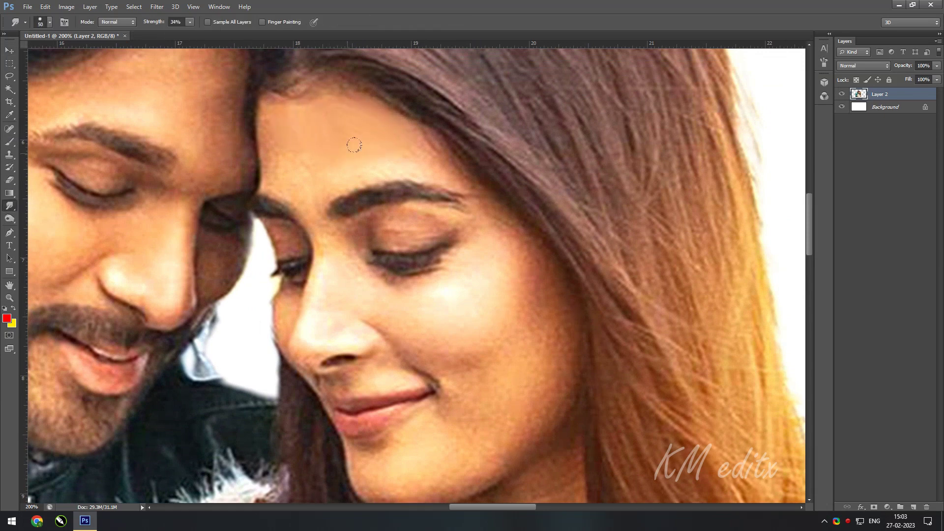
pyautogui.press('[')
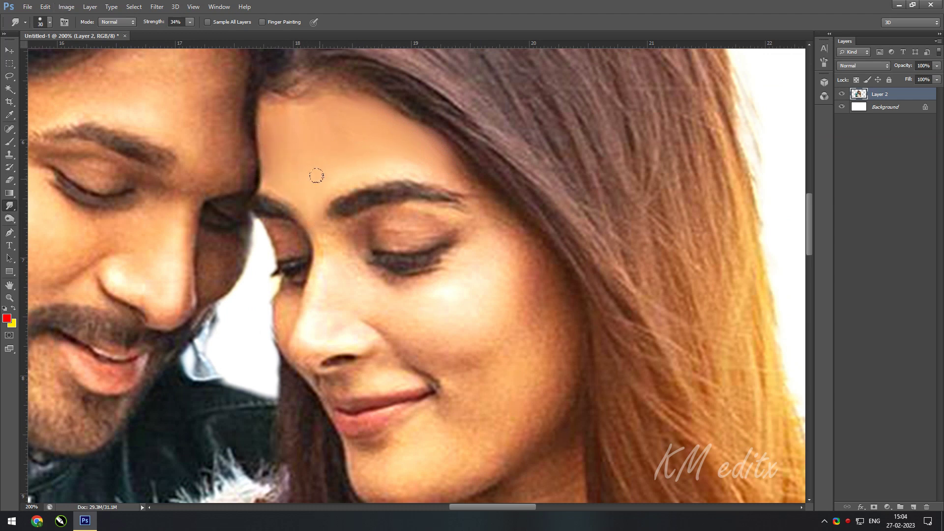
# Step: Smudge the woman's cheek skin down toward her chin and lip corner
pyautogui.moveTo(420, 198); pyautogui.dragTo(427, 151)
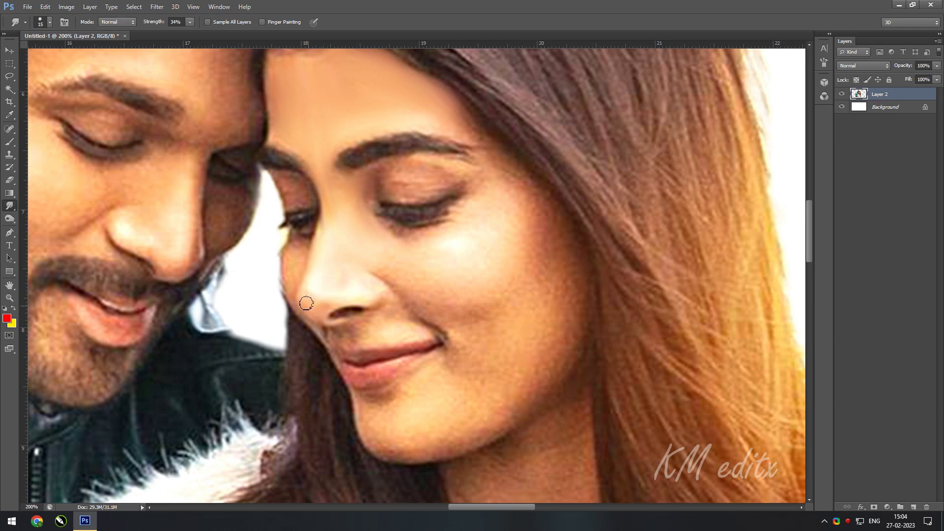
pyautogui.press(']')
pyautogui.moveTo(517, 235)
pyautogui.mouseDown()
pyautogui.moveTo(499, 151)
pyautogui.moveTo(531, 198)
pyautogui.mouseUp()
pyautogui.press('[')
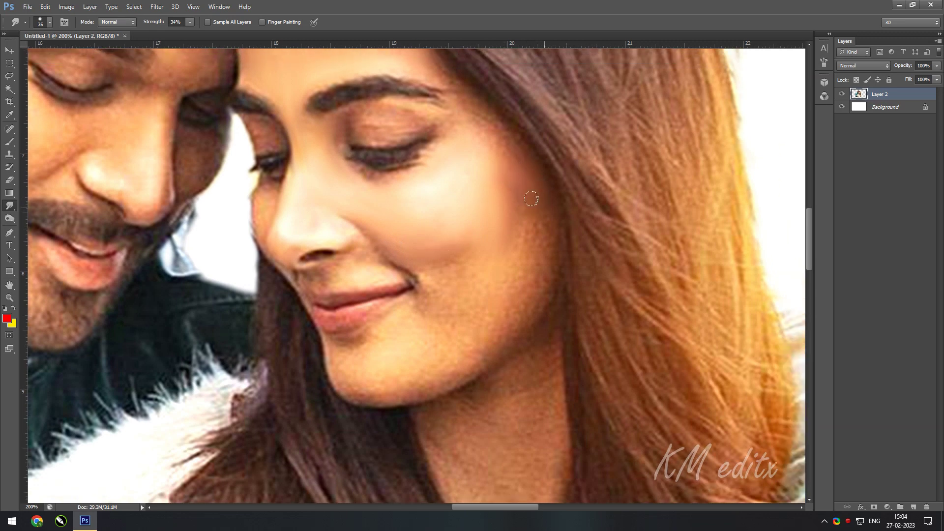
pyautogui.moveTo(524, 230); pyautogui.dragTo(523, 195)
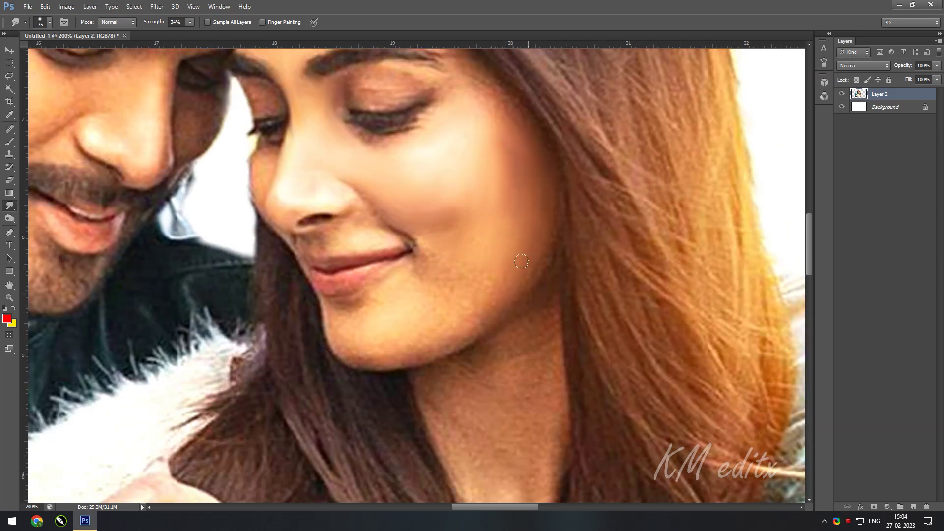
pyautogui.moveTo(521, 261); pyautogui.dragTo(433, 303)
pyautogui.moveTo(372, 357)
pyautogui.mouseDown()
pyautogui.moveTo(401, 337)
pyautogui.moveTo(390, 295)
pyautogui.moveTo(419, 241)
pyautogui.moveTo(427, 245)
pyautogui.moveTo(406, 269)
pyautogui.moveTo(392, 350)
pyautogui.mouseUp()
# Step: Smooth the skin around her lower lip and between nose and upper lip with a 20 px brush
pyautogui.press('[')
pyautogui.press('[')
pyautogui.press('[')
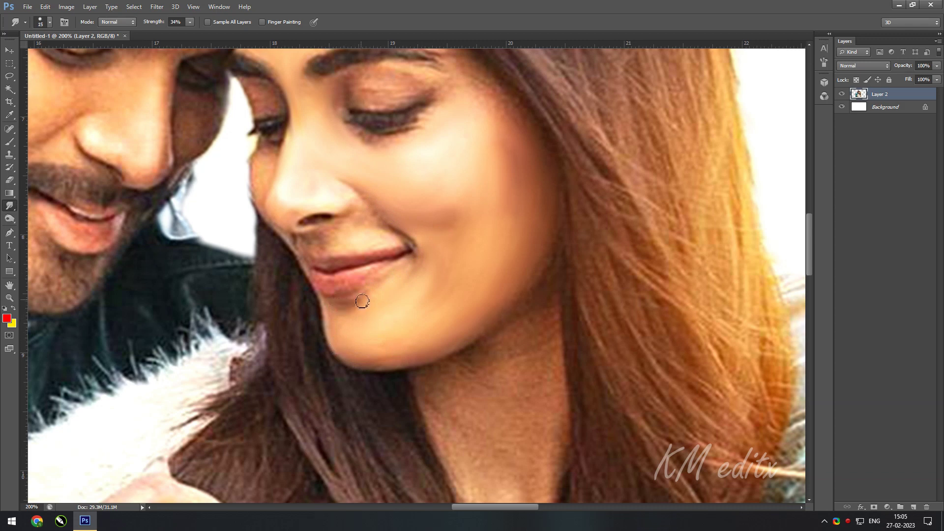
pyautogui.press(']')
pyautogui.moveTo(363, 302)
pyautogui.mouseDown()
pyautogui.moveTo(386, 282)
pyautogui.moveTo(445, 355)
pyautogui.mouseUp()
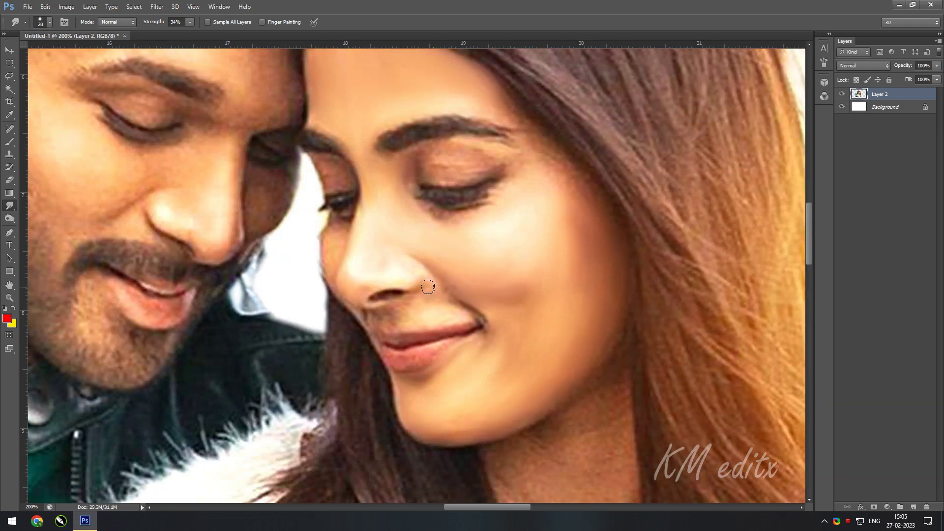
pyautogui.press('[')
pyautogui.moveTo(439, 299)
pyautogui.mouseDown()
pyautogui.moveTo(370, 291)
pyautogui.moveTo(499, 320)
pyautogui.mouseUp()
pyautogui.press(']')
pyautogui.press(']')
# Step: Smooth the woman's eyelid and blend her lash line into the skin
pyautogui.scroll(3, 535, 249)
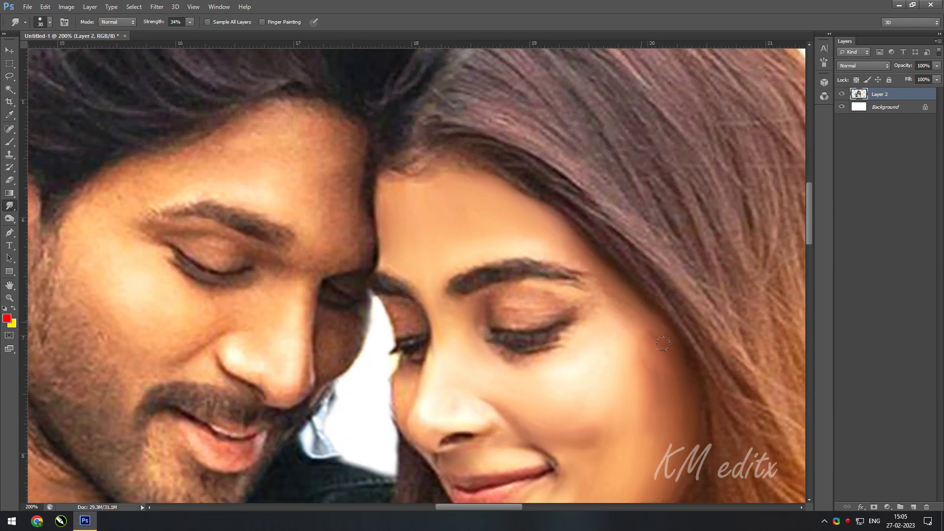
pyautogui.press(']')
pyautogui.moveTo(493, 297)
pyautogui.mouseDown()
pyautogui.moveTo(528, 285)
pyautogui.moveTo(530, 308)
pyautogui.moveTo(585, 326)
pyautogui.mouseUp()
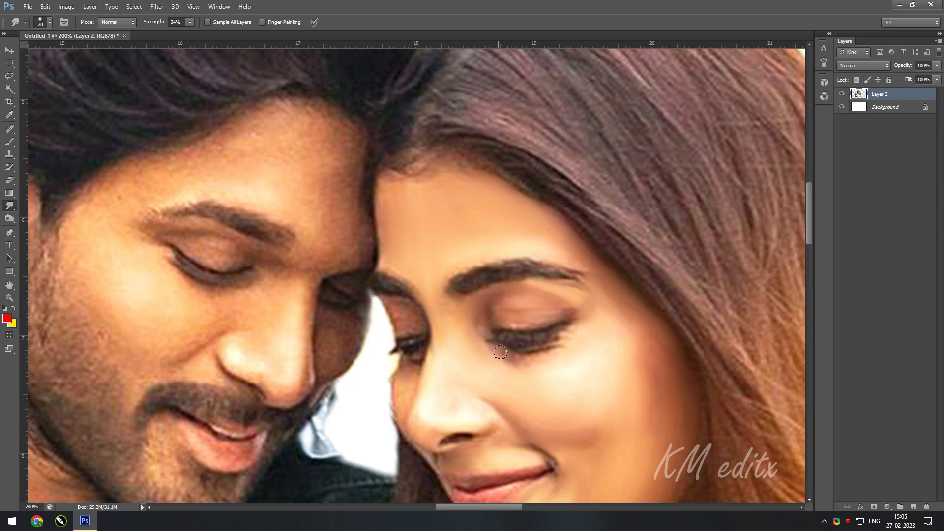
pyautogui.moveTo(500, 352)
pyautogui.mouseDown()
pyautogui.moveTo(544, 333)
pyautogui.moveTo(507, 320)
pyautogui.moveTo(544, 311)
pyautogui.moveTo(481, 313)
pyautogui.mouseUp()
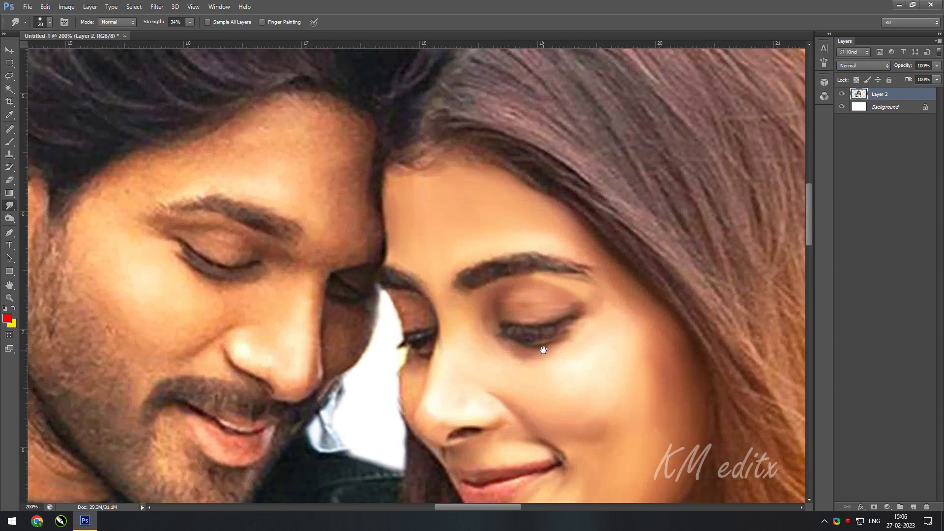
# Step: Reframe the faces and smudge the woman's eyelashes with a 20 px brush
pyautogui.moveTo(534, 418); pyautogui.dragTo(443, 363)
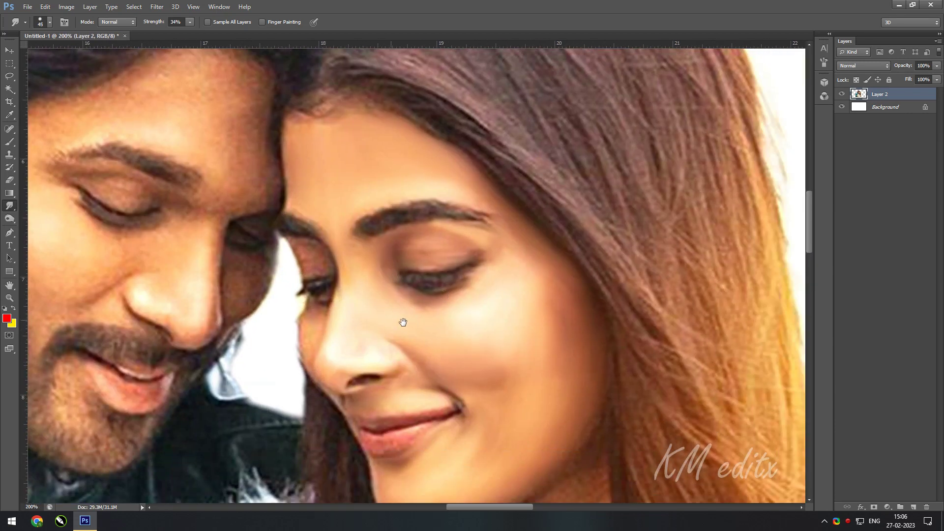
pyautogui.moveTo(403, 322)
pyautogui.mouseDown()
pyautogui.moveTo(459, 347)
pyautogui.moveTo(577, 327)
pyautogui.moveTo(582, 279)
pyautogui.mouseUp()
pyautogui.press('[')
pyautogui.press('[')
pyautogui.press('[')
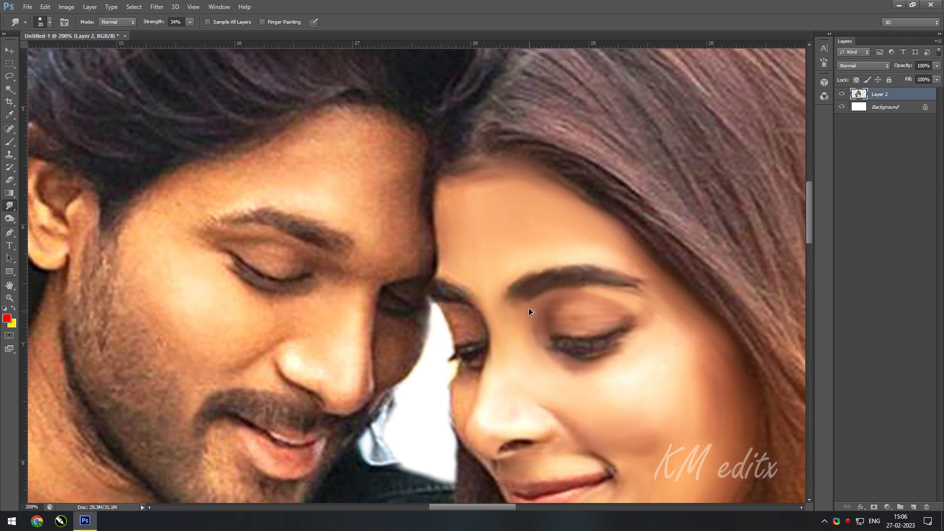
pyautogui.moveTo(543, 284); pyautogui.dragTo(616, 248)
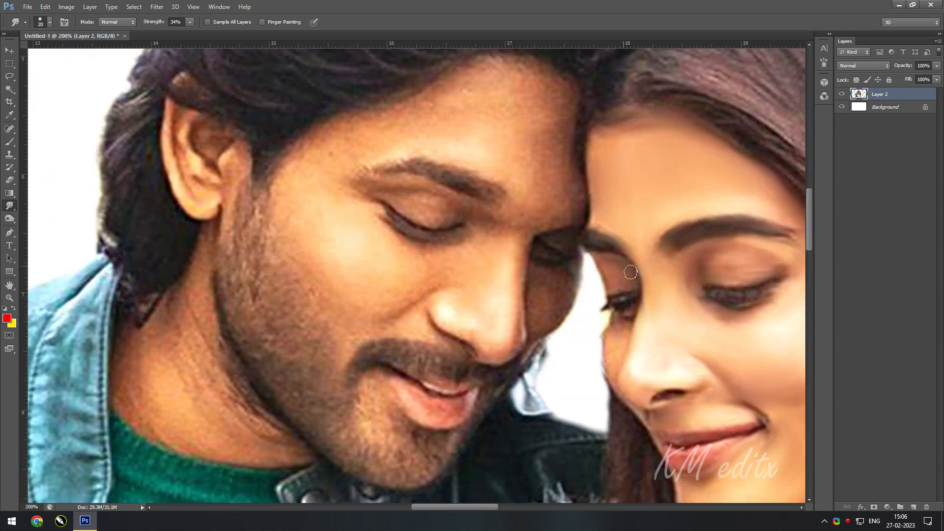
pyautogui.scroll(1, 620, 323)
pyautogui.press(']')
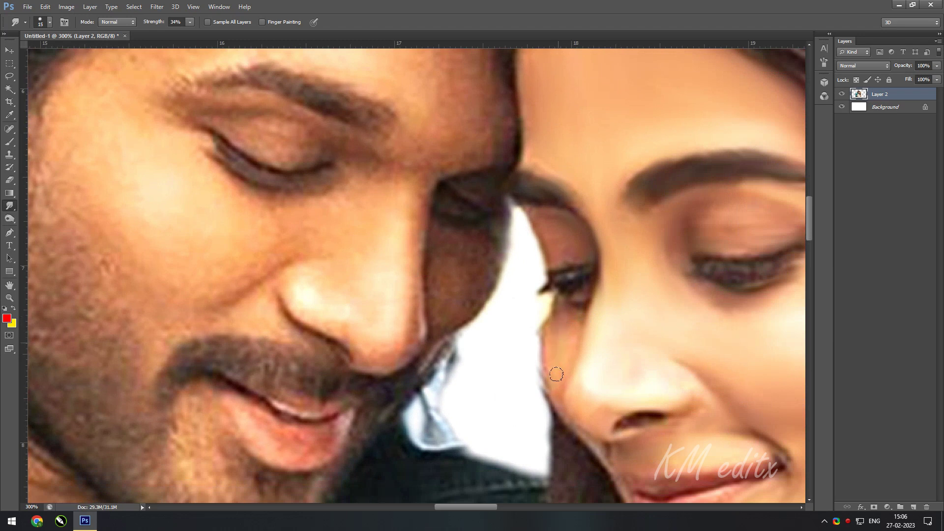
pyautogui.press('[')
pyautogui.press('[')
pyautogui.scroll(-1, 557, 354)
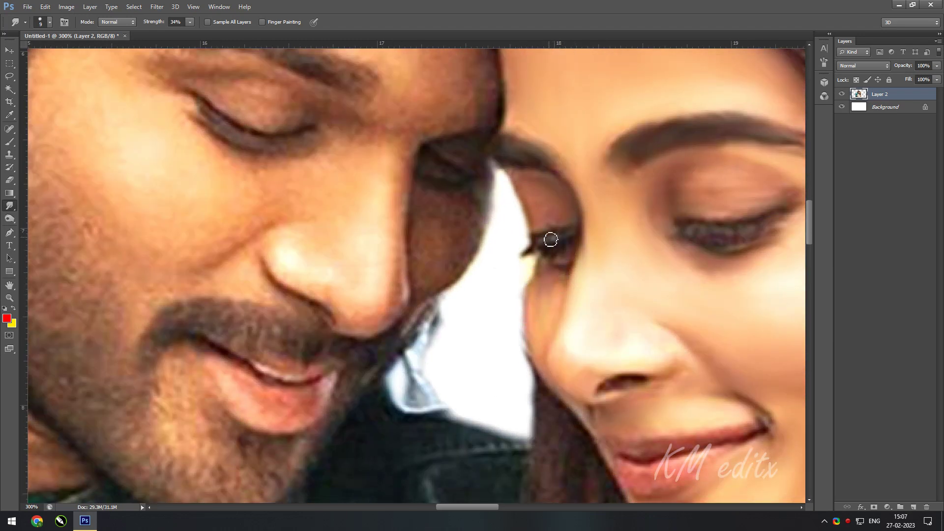
pyautogui.press(']')
pyautogui.press(']')
pyautogui.press(']')
pyautogui.scroll(2, 559, 255)
pyautogui.hscroll(4, 559, 255)
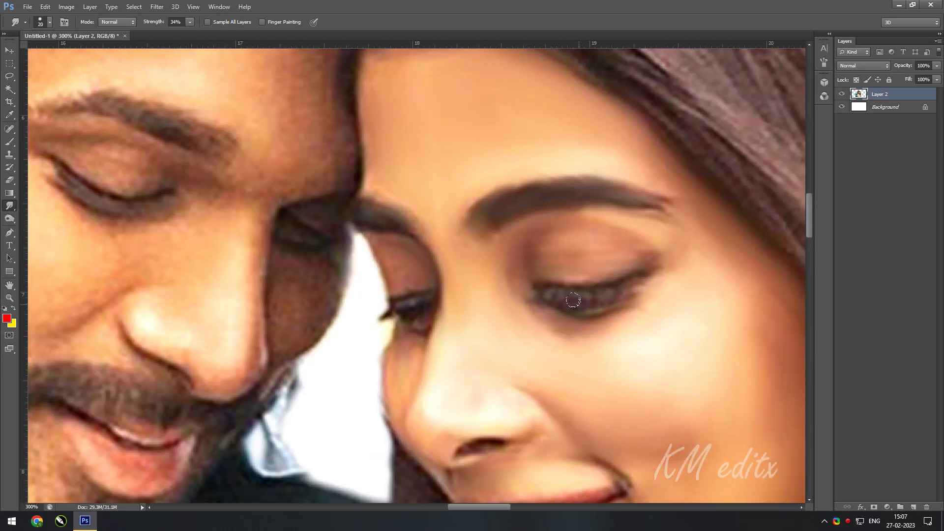
pyautogui.moveTo(526, 292)
pyautogui.mouseDown()
pyautogui.moveTo(571, 299)
pyautogui.moveTo(561, 301)
pyautogui.moveTo(605, 291)
pyautogui.mouseUp()
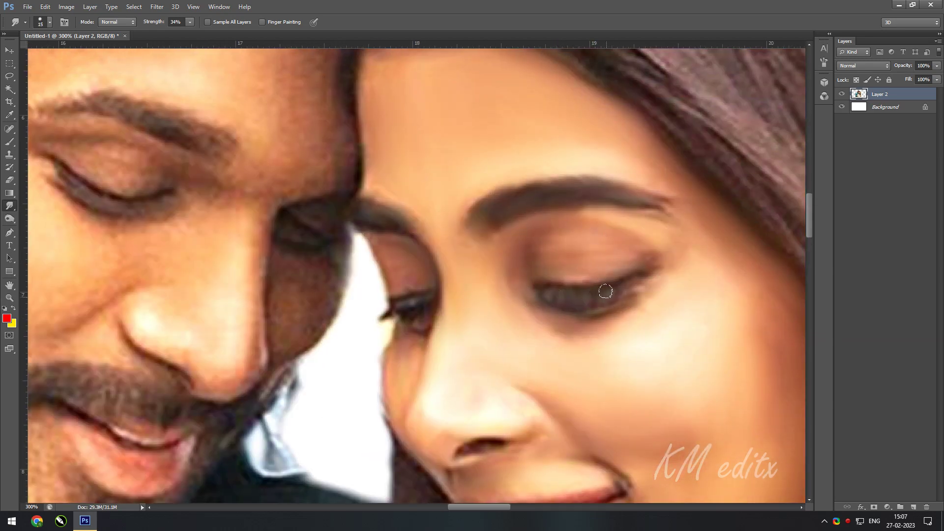
# Step: Soften the edge of her nose and the corner of her lip line
pyautogui.press(']')
pyautogui.press(']')
pyautogui.moveTo(646, 256); pyautogui.dragTo(462, 195)
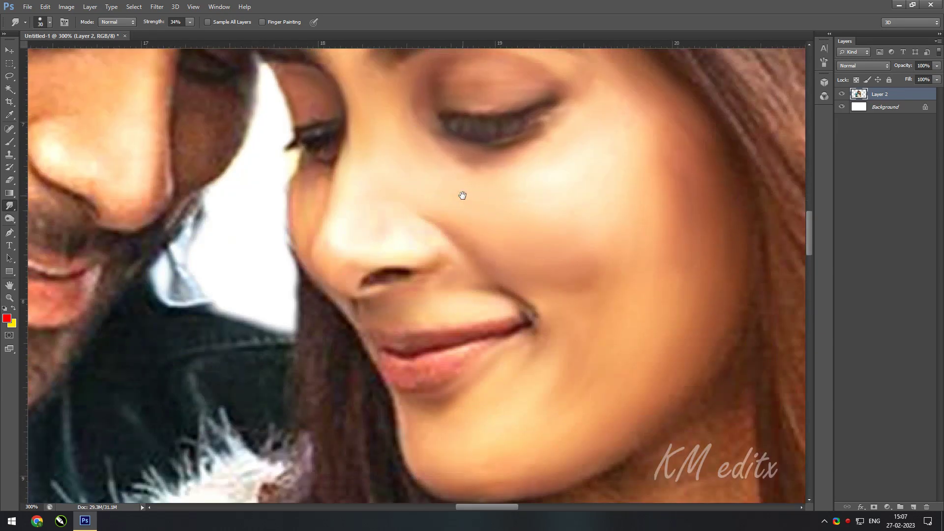
pyautogui.moveTo(417, 236); pyautogui.dragTo(415, 275)
pyautogui.press('[')
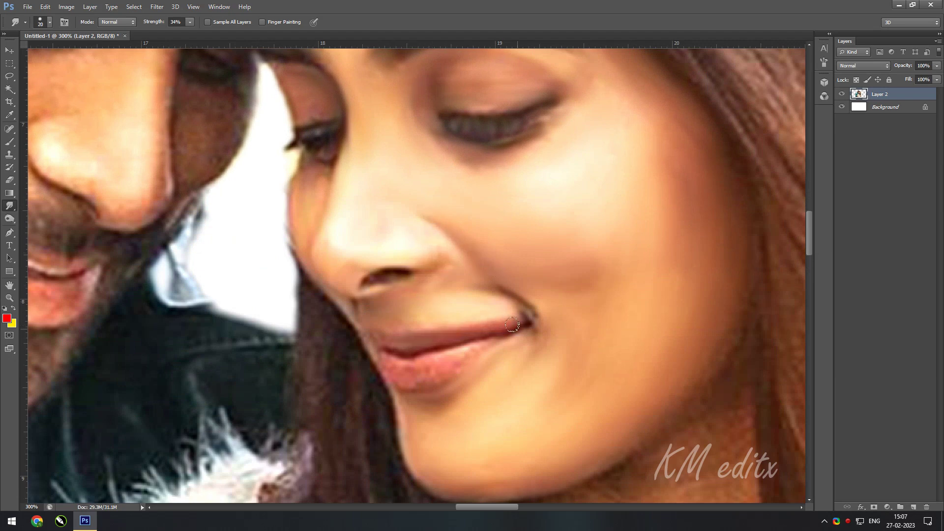
pyautogui.moveTo(394, 339); pyautogui.dragTo(374, 352)
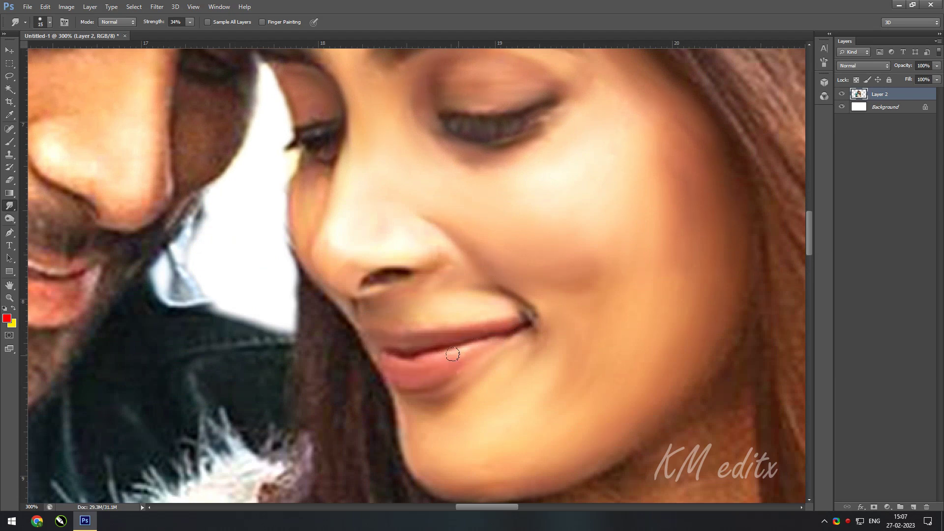
# Step: Move the view to the man's face and forehead, setting the brush to 45 px
pyautogui.press('[')
pyautogui.press('[')
pyautogui.moveTo(409, 279); pyautogui.dragTo(608, 297)
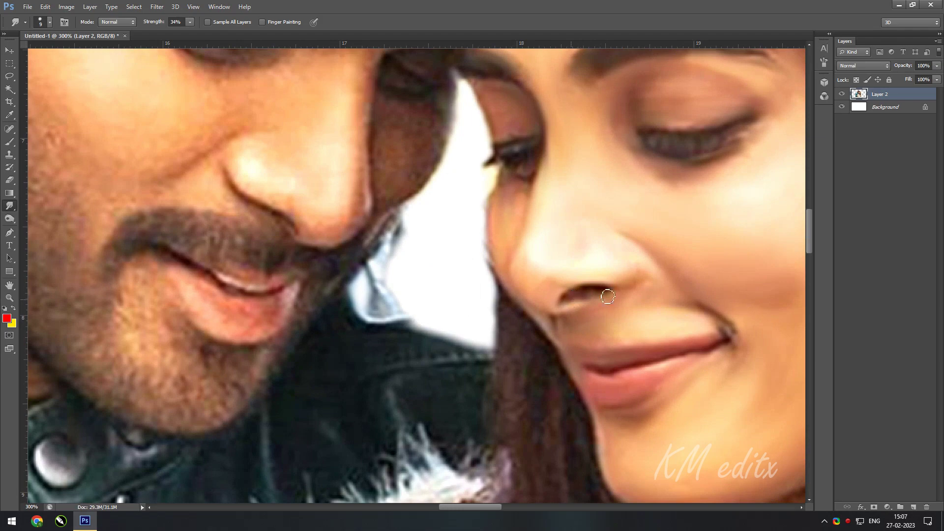
pyautogui.moveTo(557, 291)
pyautogui.mouseDown()
pyautogui.moveTo(639, 285)
pyautogui.moveTo(565, 228)
pyautogui.mouseUp()
pyautogui.press(']')
pyautogui.press(']')
pyautogui.press(']')
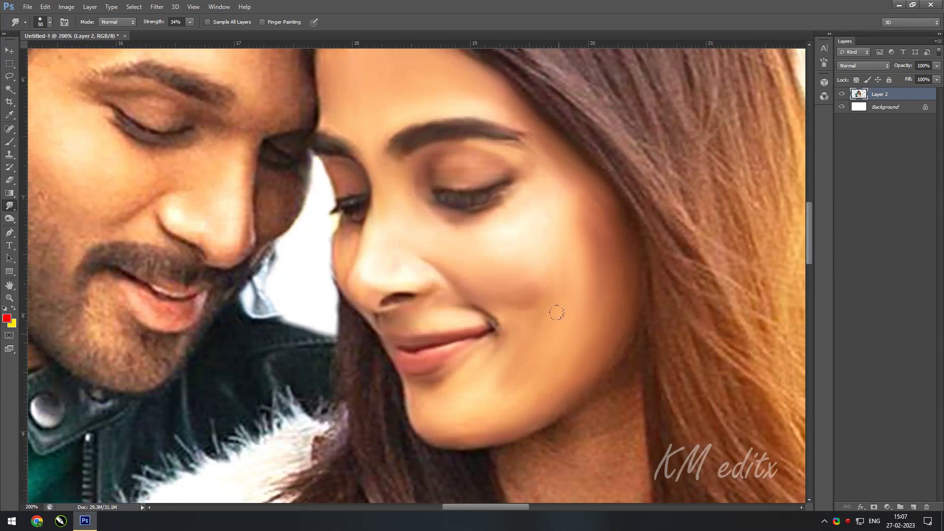
pyautogui.moveTo(492, 238); pyautogui.dragTo(492, 309)
pyautogui.press('[')
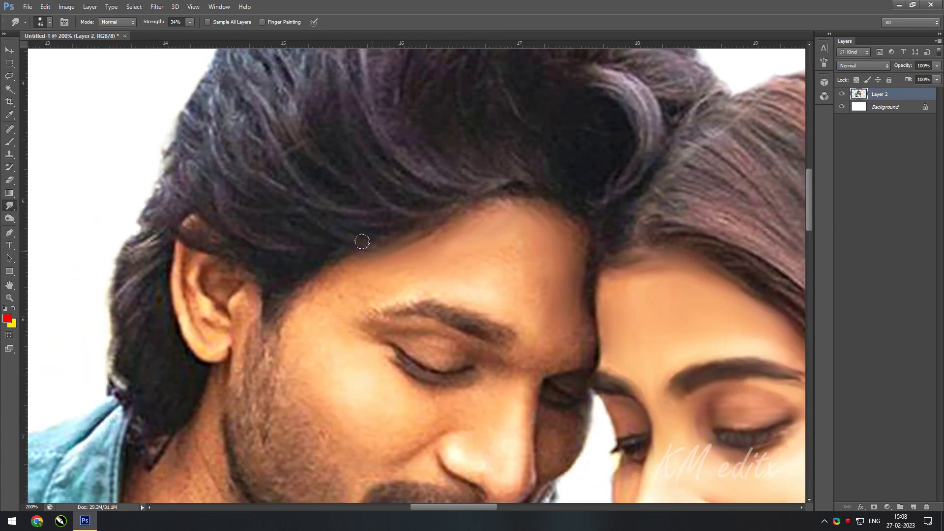
# Step: Smooth the shading along the man's nose and his upper eyelid
pyautogui.moveTo(271, 325); pyautogui.dragTo(370, 274)
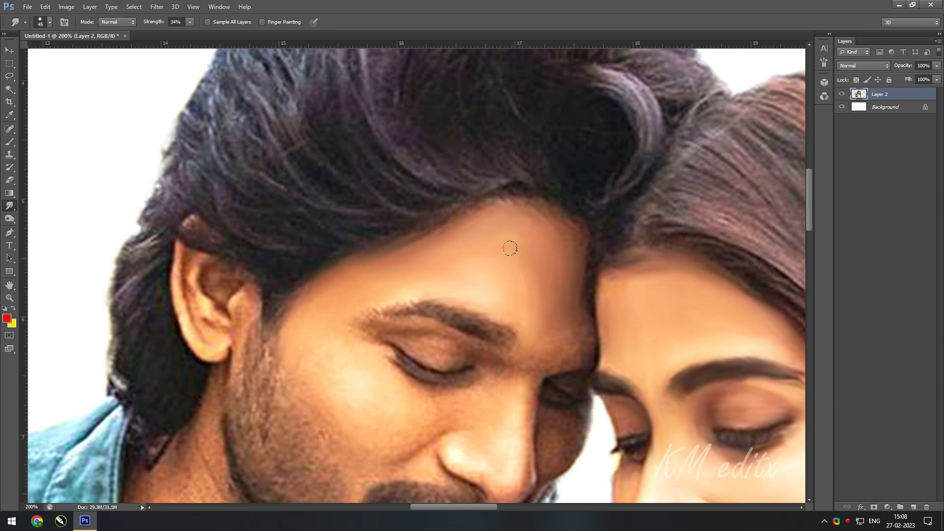
pyautogui.scroll(-3, 510, 248)
pyautogui.press(']')
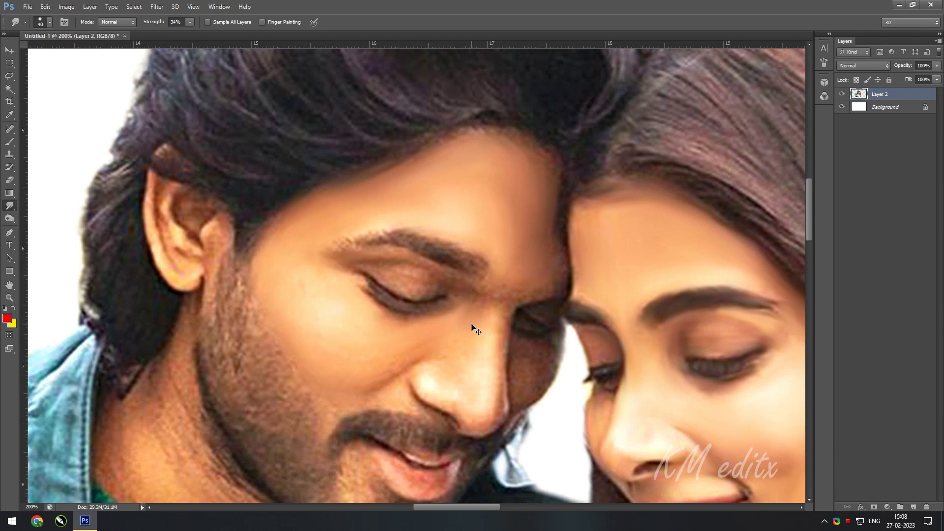
pyautogui.moveTo(488, 331); pyautogui.dragTo(431, 317)
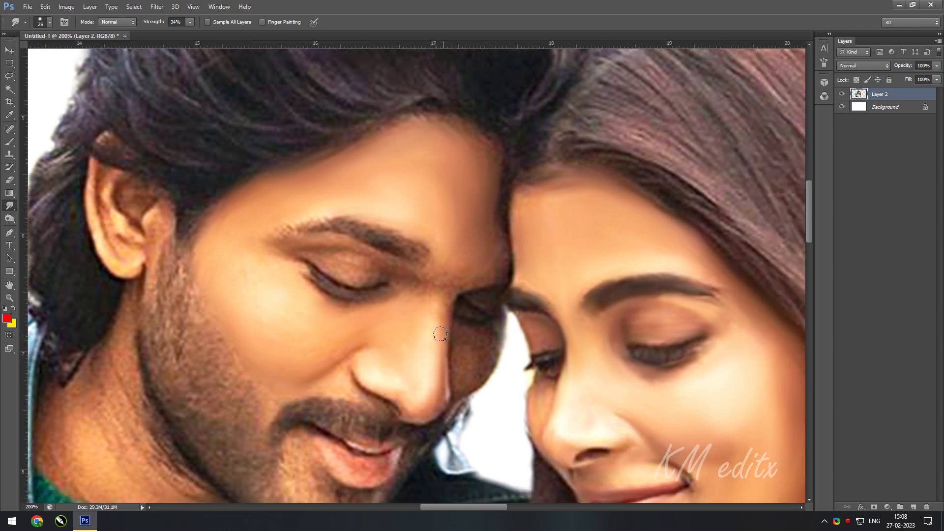
pyautogui.moveTo(443, 335); pyautogui.dragTo(461, 280)
pyautogui.moveTo(387, 266); pyautogui.dragTo(345, 251)
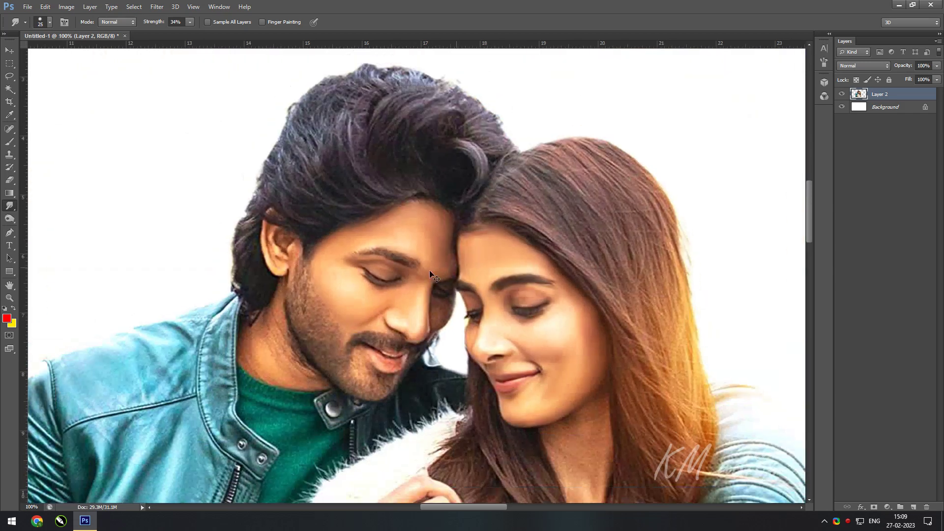
# Step: Blend the man's eyebrow and brow line into smooth strokes
pyautogui.press(']')
pyautogui.press(']')
pyautogui.press(']')
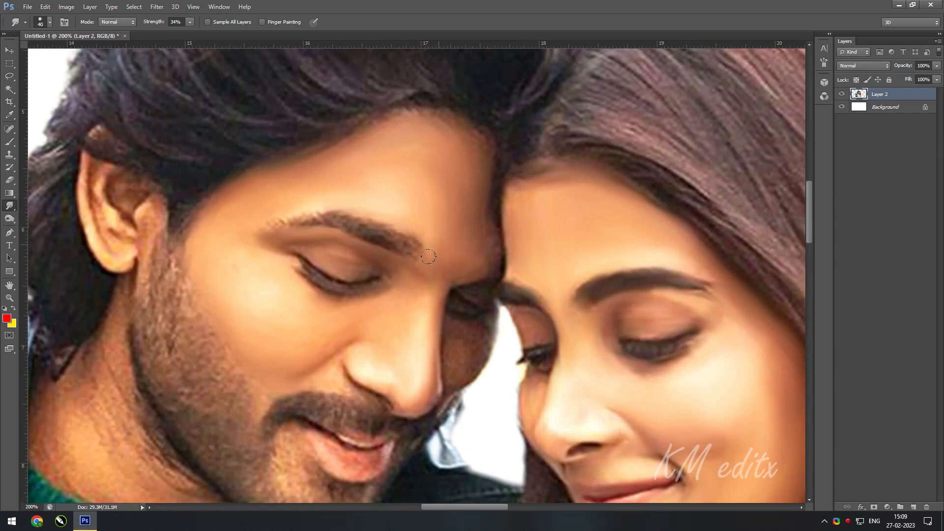
pyautogui.moveTo(396, 240); pyautogui.dragTo(266, 226)
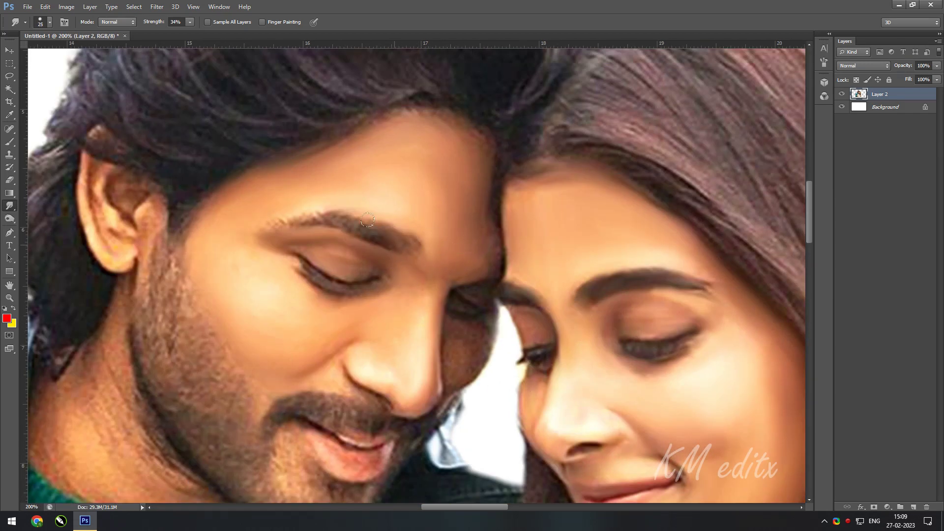
pyautogui.press('[')
pyautogui.press('[')
pyautogui.press('[')
pyautogui.moveTo(370, 287)
pyautogui.mouseDown()
pyautogui.moveTo(503, 261)
pyautogui.moveTo(465, 256)
pyautogui.mouseUp()
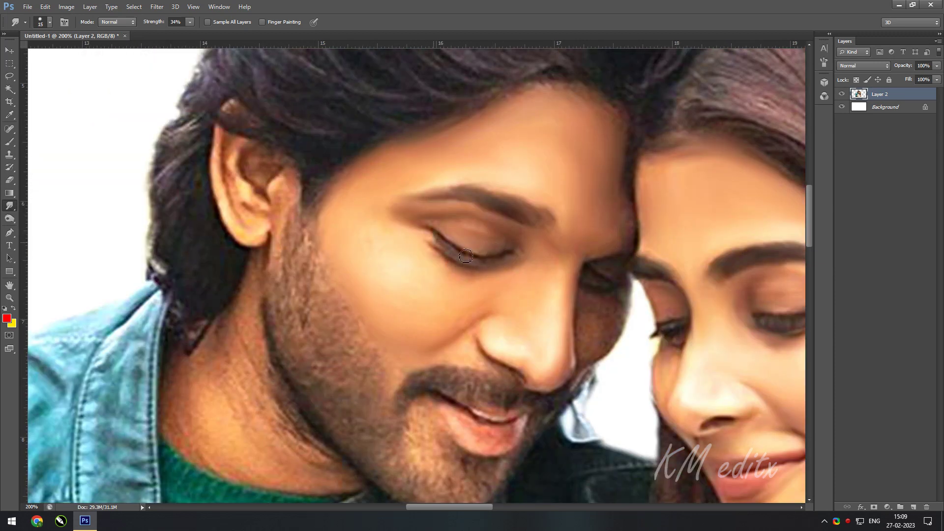
pyautogui.press(']')
pyautogui.press(']')
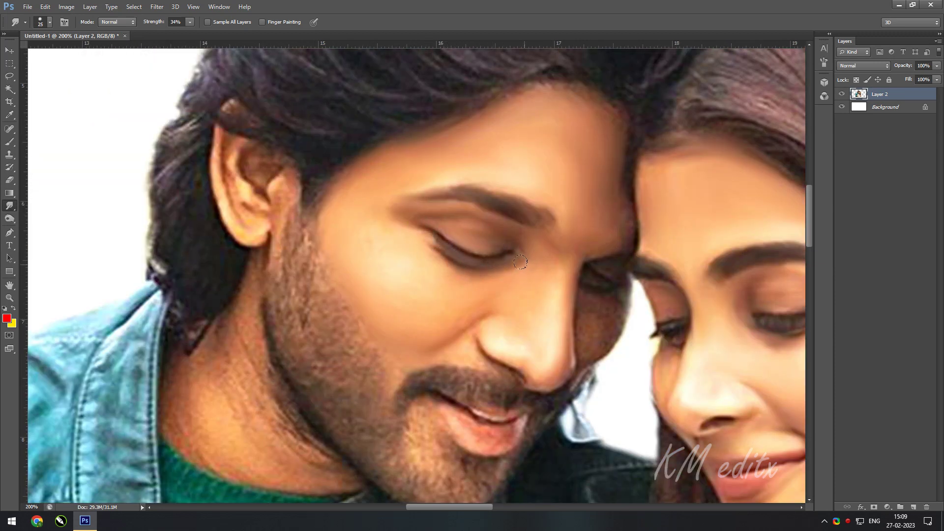
# Step: Blend the skin edge beside the man's nose
pyautogui.scroll(-1, 400, 270)
pyautogui.hscroll(3, 401, 270)
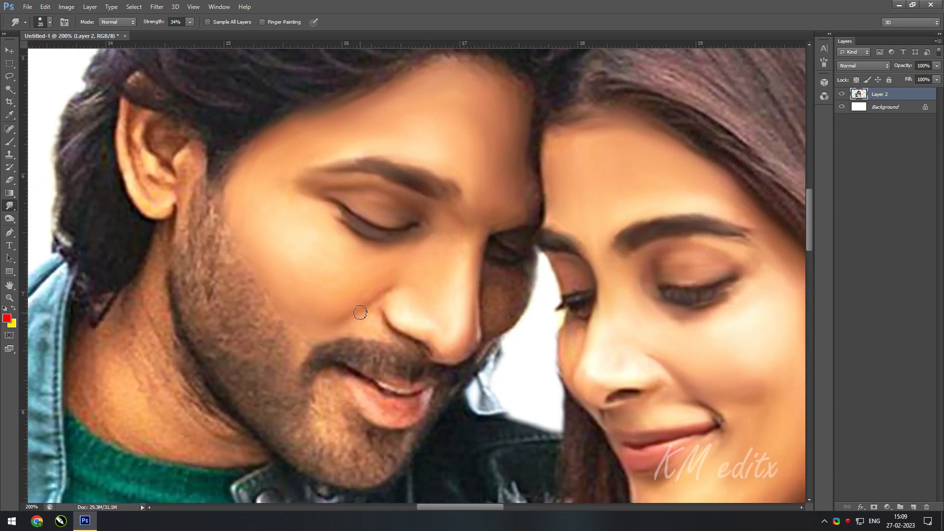
pyautogui.press(']')
pyautogui.hscroll(3, 379, 288)
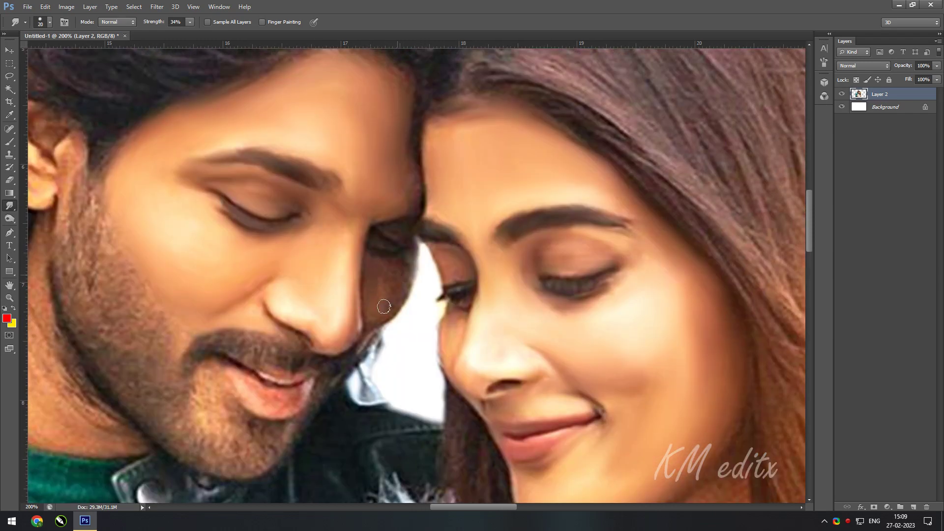
pyautogui.moveTo(384, 307)
pyautogui.mouseDown()
pyautogui.moveTo(404, 278)
pyautogui.moveTo(397, 288)
pyautogui.mouseUp()
# Step: Smooth the man's textured neck skin
pyautogui.scroll(3, 399, 149)
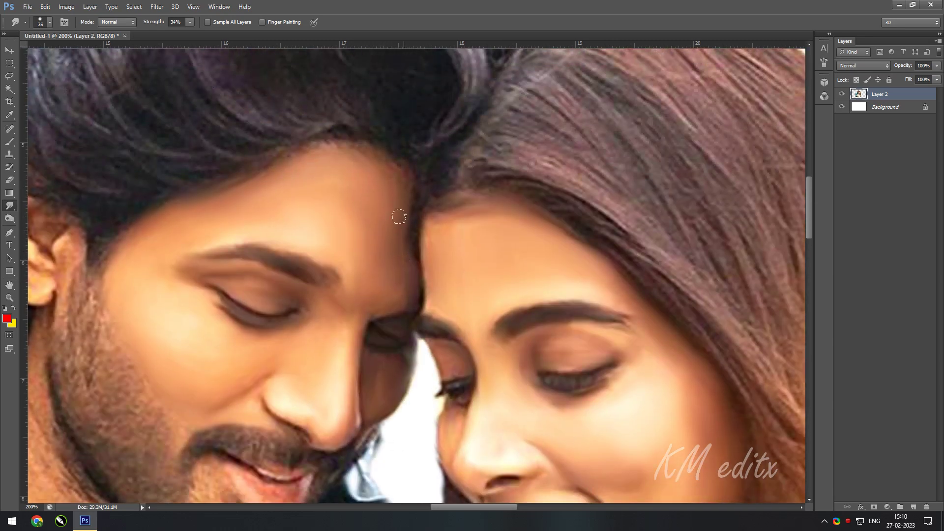
pyautogui.hscroll(-8, 345, 152)
pyautogui.scroll(-8, 345, 153)
pyautogui.press(']')
pyautogui.press(']')
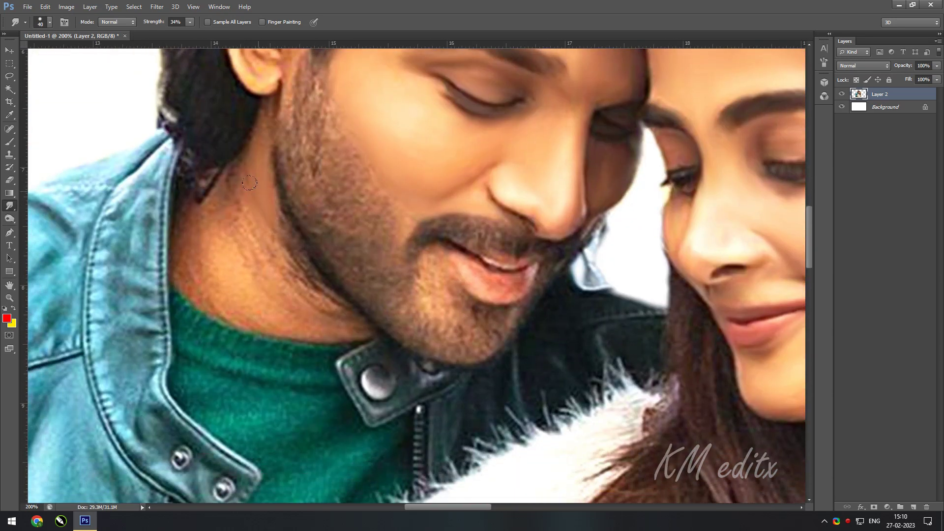
pyautogui.moveTo(261, 216); pyautogui.dragTo(320, 305)
pyautogui.scroll(3, 320, 305)
pyautogui.hscroll(-4, 320, 305)
pyautogui.press('[')
pyautogui.moveTo(344, 276)
pyautogui.mouseDown()
pyautogui.moveTo(423, 377)
pyautogui.moveTo(344, 335)
pyautogui.mouseUp()
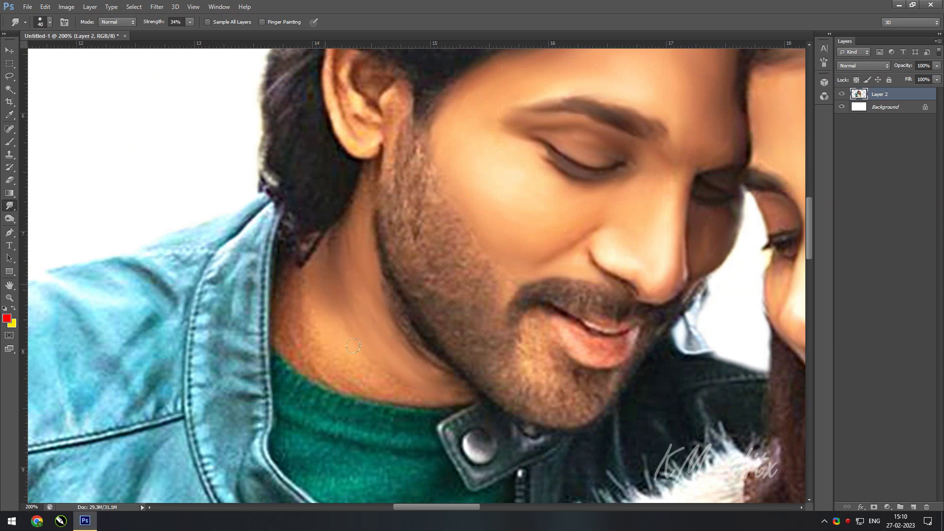
# Step: Blend the remaining neck skin under the man's jaw
pyautogui.moveTo(300, 266); pyautogui.dragTo(295, 359)
pyautogui.moveTo(320, 315); pyautogui.dragTo(315, 378)
pyautogui.moveTo(441, 388); pyautogui.dragTo(418, 354)
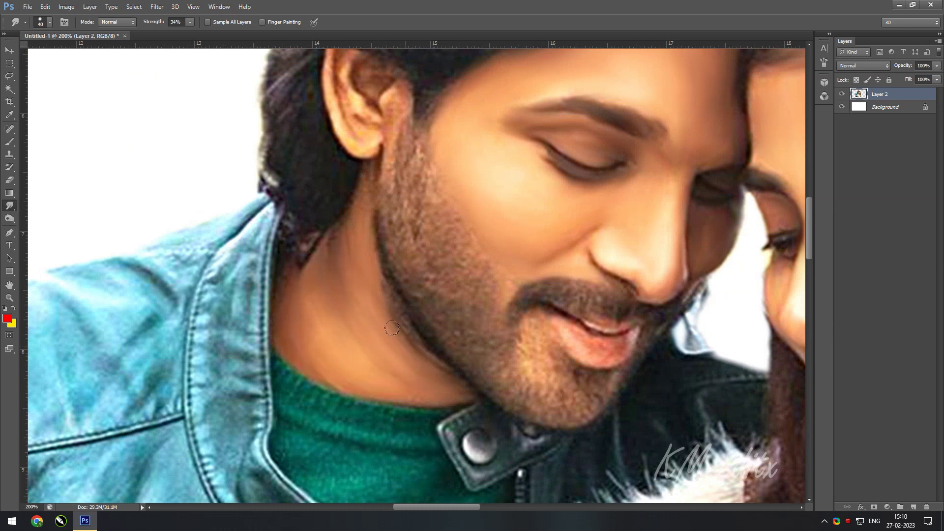
pyautogui.moveTo(383, 280); pyautogui.dragTo(394, 384)
pyautogui.moveTo(334, 246); pyautogui.dragTo(286, 335)
# Step: Soften the skin around the man's ear
pyautogui.scroll(2, 351, 227)
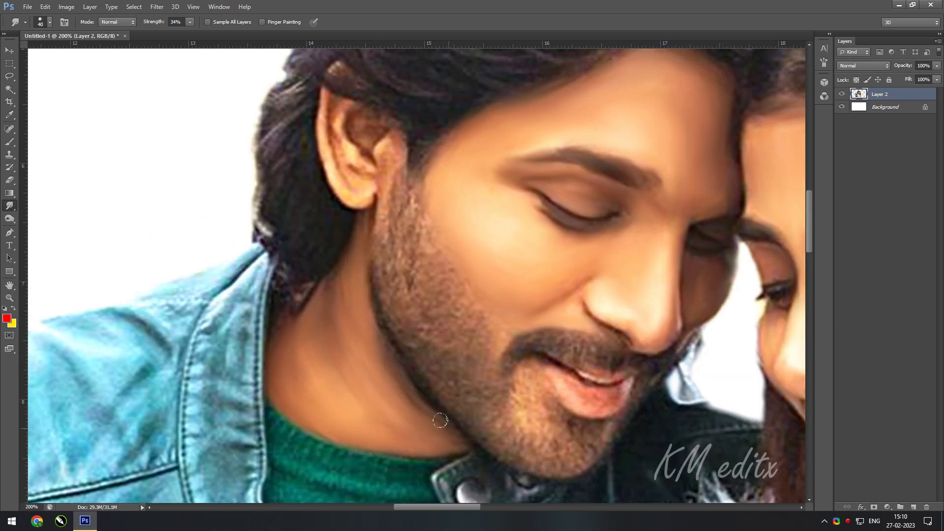
pyautogui.scroll(10, 374, 393)
pyautogui.hscroll(-2, 374, 393)
pyautogui.scroll(-2, 373, 347)
pyautogui.moveTo(374, 300); pyautogui.dragTo(376, 373)
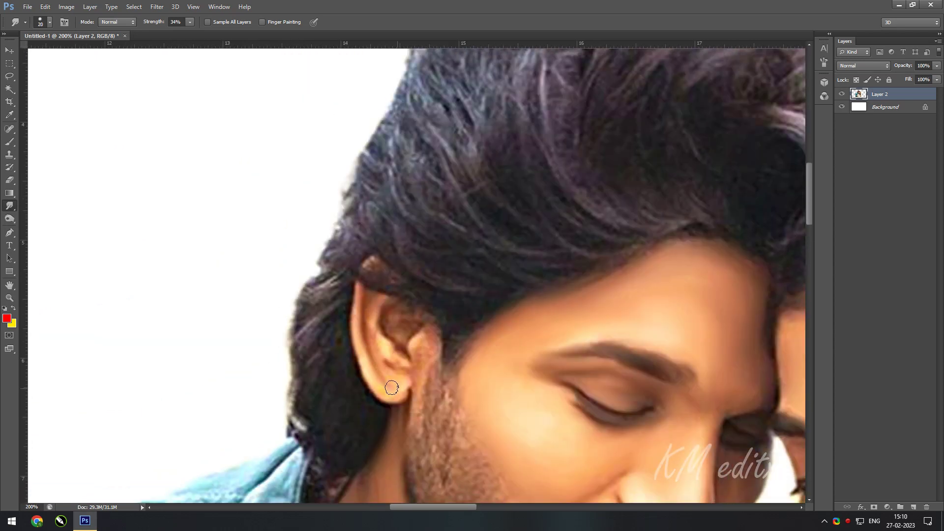
pyautogui.moveTo(428, 344); pyautogui.dragTo(397, 359)
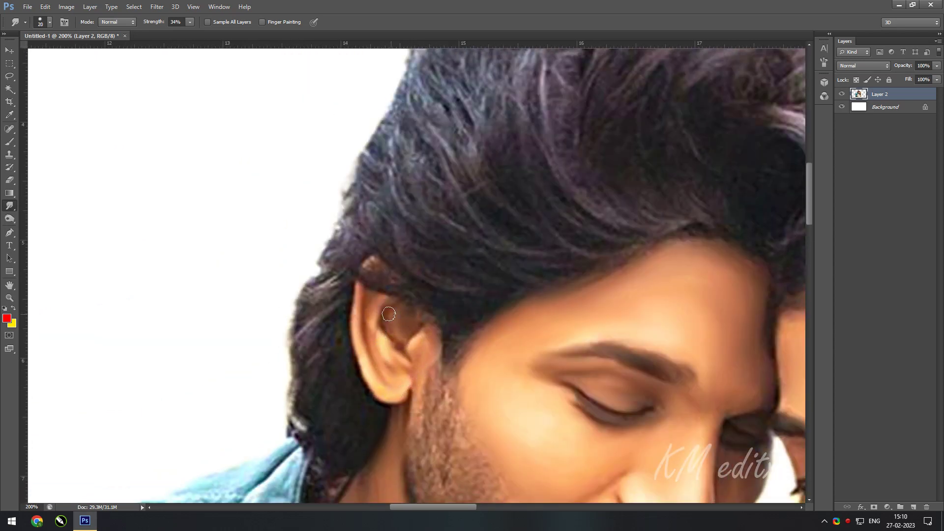
# Step: Zoom in on the man's lips and blend his lower lip
pyautogui.hotkey('ctrl', '-')
pyautogui.hscroll(4, 501, 343)
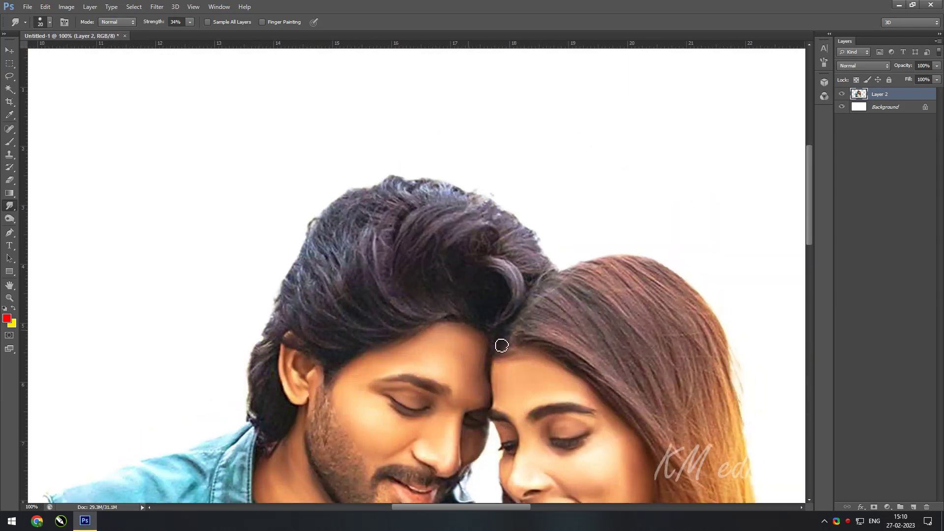
pyautogui.scroll(-8, 501, 343)
pyautogui.scroll(-2, 507, 226)
pyautogui.hotkey('ctrl', '+')
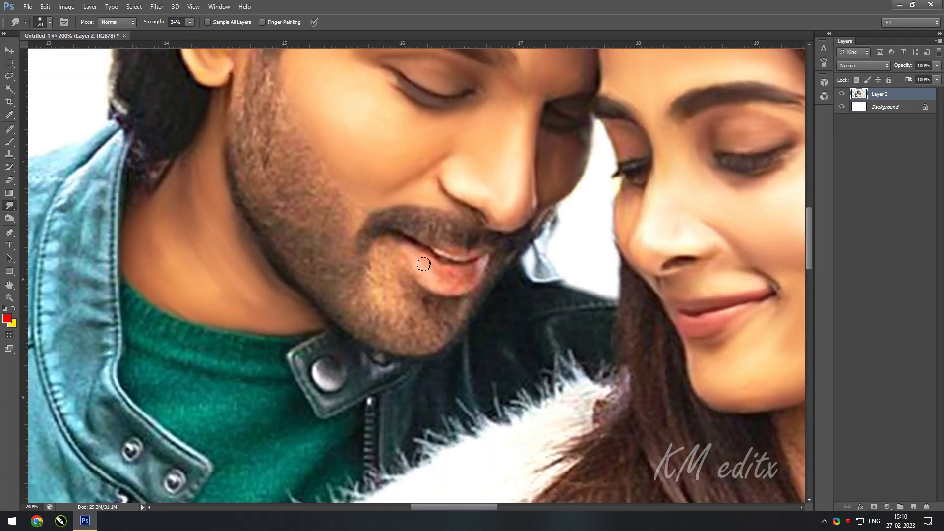
pyautogui.moveTo(424, 265)
pyautogui.mouseDown()
pyautogui.moveTo(461, 281)
pyautogui.moveTo(409, 260)
pyautogui.moveTo(442, 268)
pyautogui.mouseUp()
pyautogui.press(']')
pyautogui.press(']')
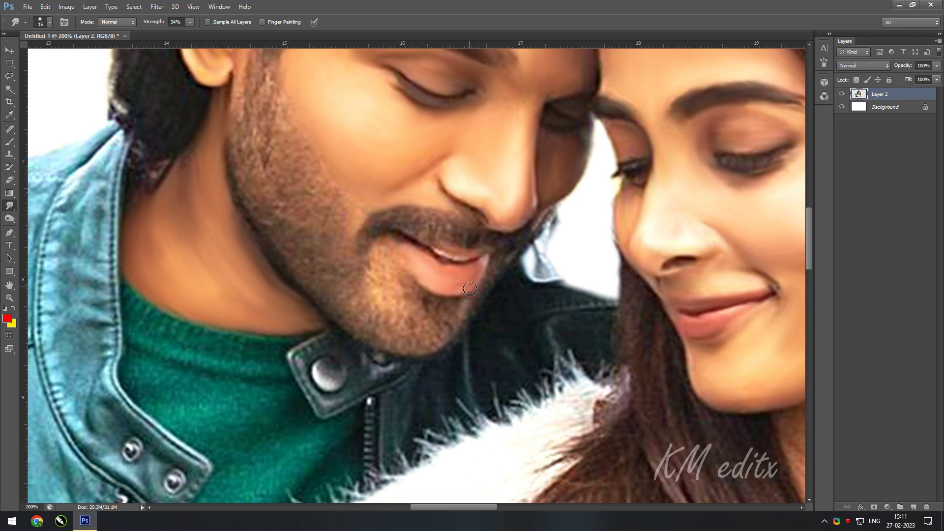
pyautogui.scroll(-5, 407, 263)
pyautogui.scroll(5, 414, 158)
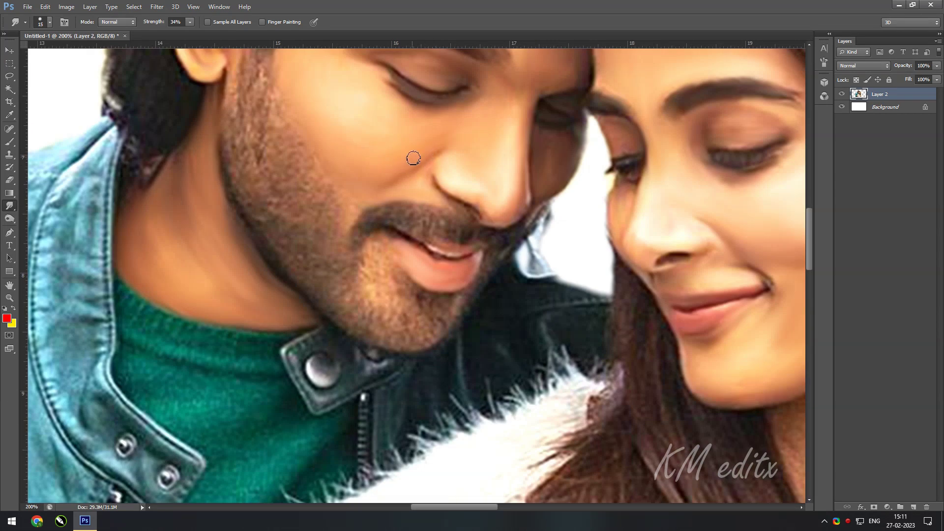
pyautogui.moveTo(512, 204); pyautogui.dragTo(496, 214)
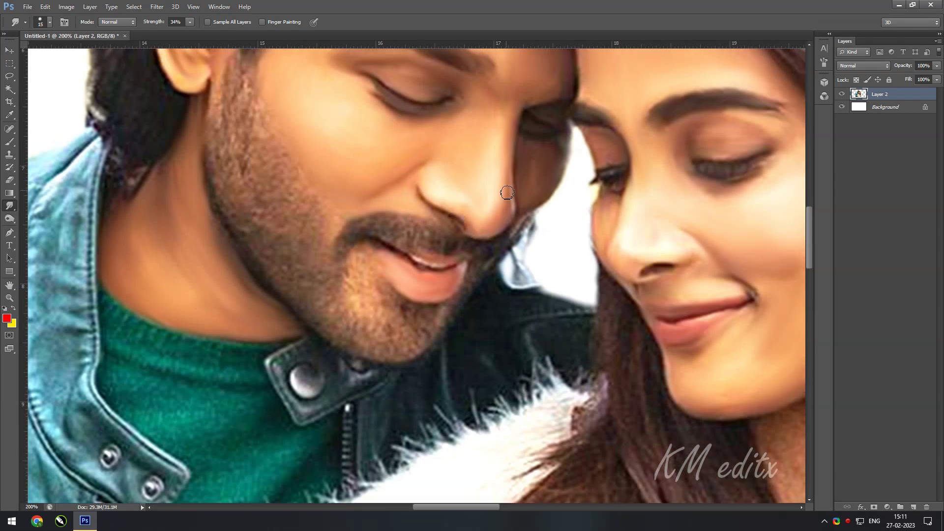
pyautogui.scroll(-5, 517, 109)
pyautogui.scroll(-5, 481, 179)
# Step: Smudge the woman's neck below her jaw and the grainy lower neck
pyautogui.scroll(-3, 480, 179)
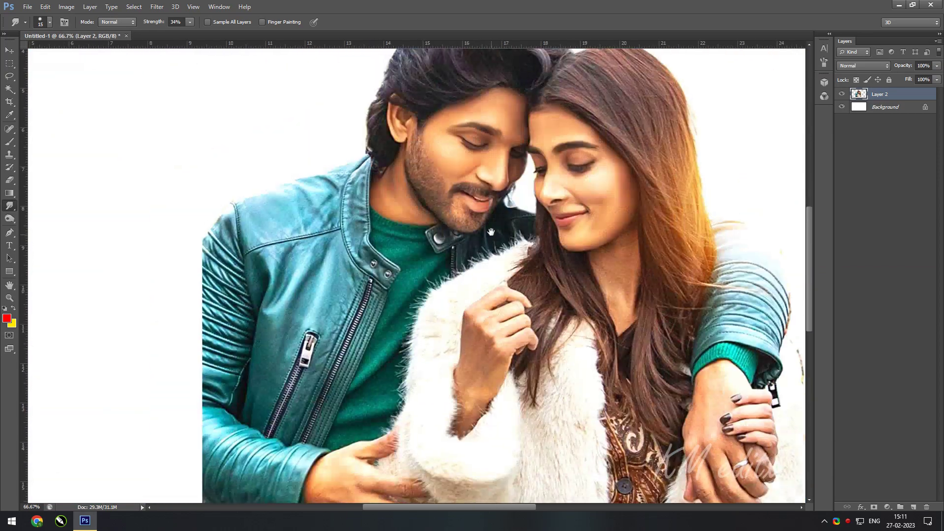
pyautogui.scroll(5, 460, 282)
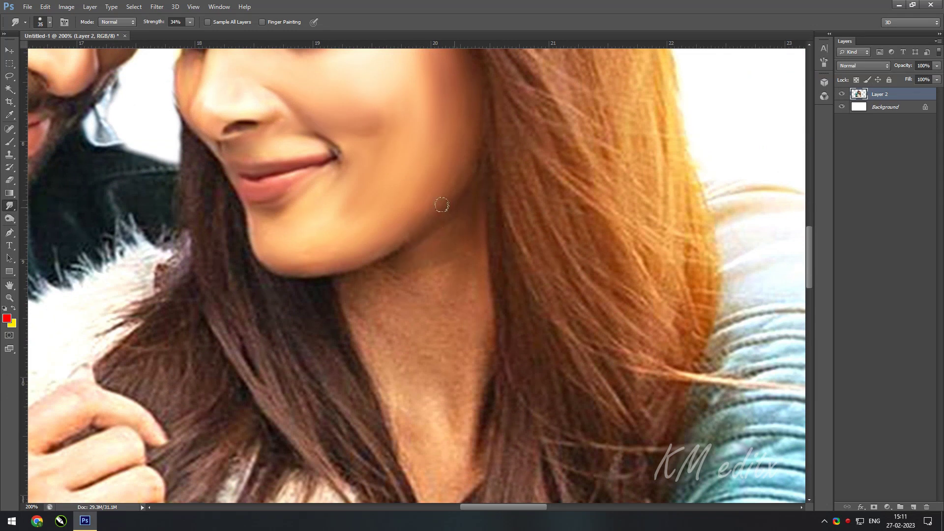
pyautogui.moveTo(405, 237); pyautogui.dragTo(362, 299)
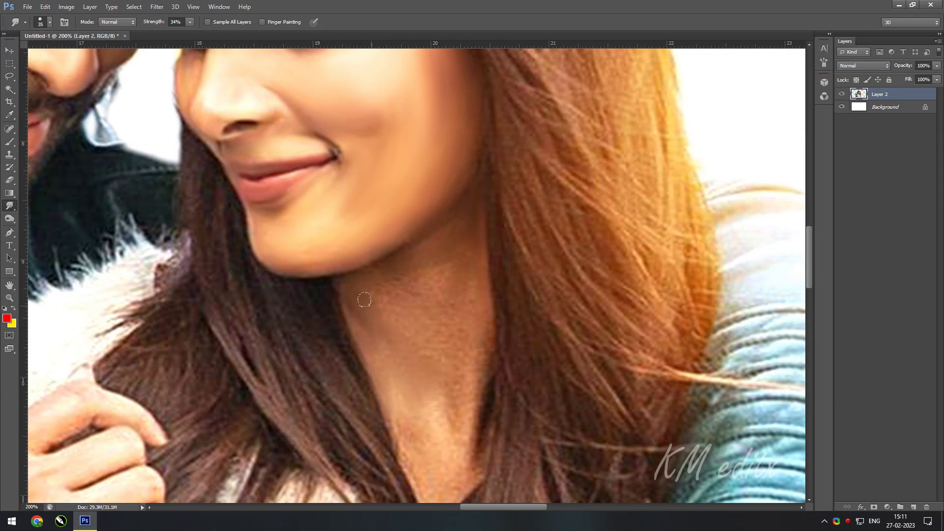
pyautogui.moveTo(470, 232); pyautogui.dragTo(399, 324)
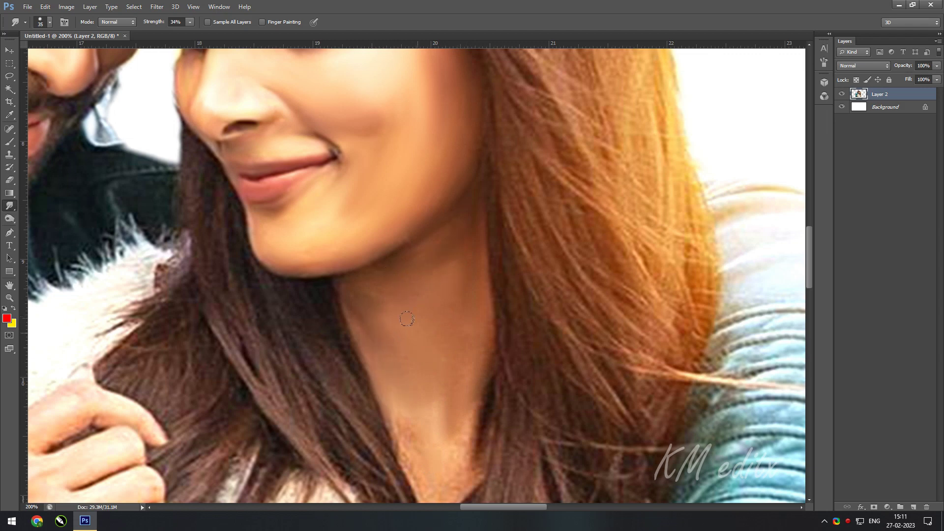
pyautogui.scroll(-3, 432, 280)
pyautogui.moveTo(415, 355)
pyautogui.mouseDown()
pyautogui.moveTo(460, 337)
pyautogui.moveTo(473, 268)
pyautogui.moveTo(421, 337)
pyautogui.mouseUp()
pyautogui.moveTo(413, 249)
pyautogui.mouseDown()
pyautogui.moveTo(438, 315)
pyautogui.moveTo(463, 251)
pyautogui.moveTo(403, 276)
pyautogui.mouseUp()
# Step: Adjust the brush size and scroll over the smoothed neck to inspect it
pyautogui.scroll(2, 374, 275)
pyautogui.press(']')
pyautogui.press('[')
pyautogui.press('[')
pyautogui.press('[')
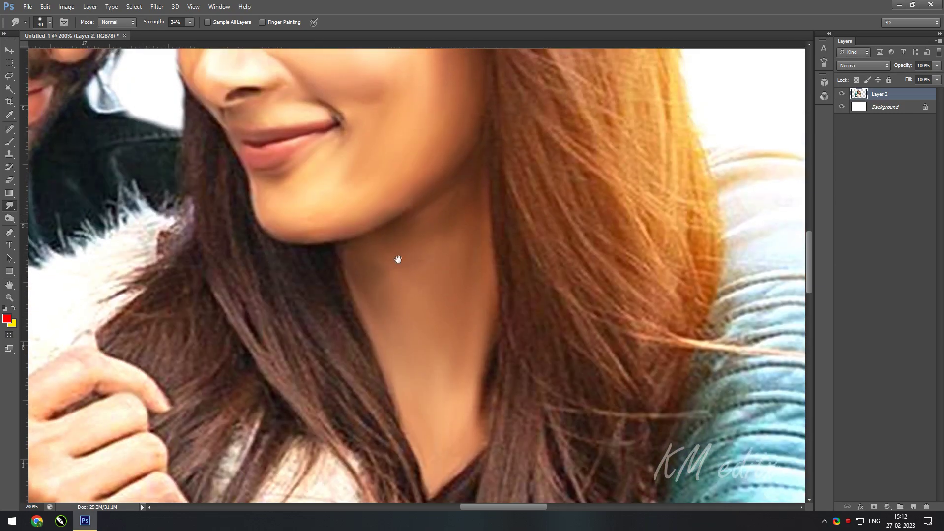
pyautogui.scroll(2, 396, 258)
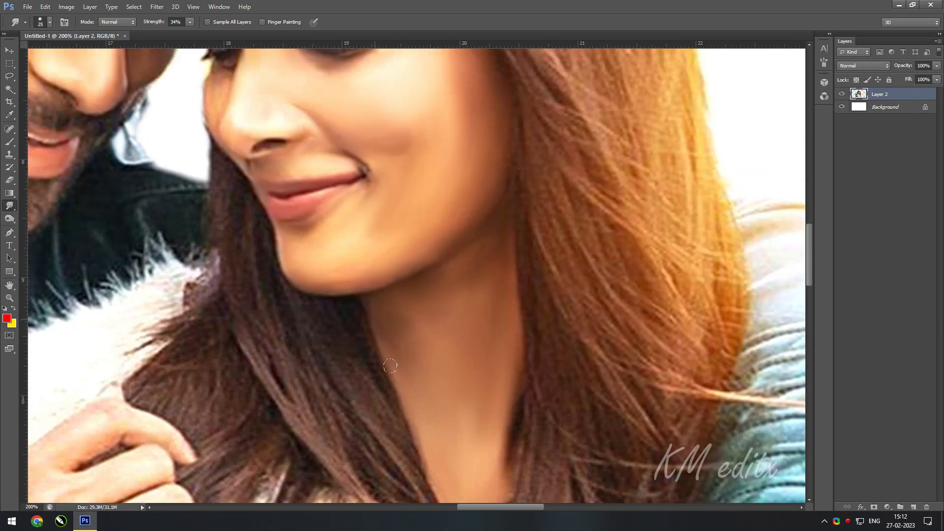
pyautogui.keyDown('alt'); pyautogui.scroll(-5, 390, 366); pyautogui.keyUp('alt')
pyautogui.keyDown('alt'); pyautogui.scroll(4, 485, 316); pyautogui.keyUp('alt')
pyautogui.keyDown('alt'); pyautogui.scroll(2, 453, 257); pyautogui.keyUp('alt')
pyautogui.keyDown('alt'); pyautogui.scroll(-4, 427, 306); pyautogui.keyUp('alt')
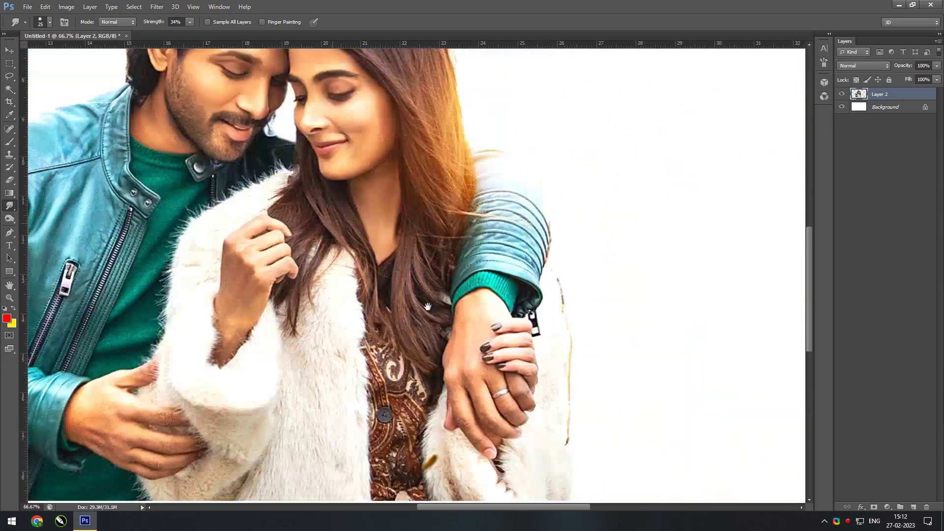
pyautogui.scroll(-2, 427, 306)
pyautogui.scroll(4, 449, 268)
pyautogui.scroll(1, 449, 268)
pyautogui.scroll(-1, 386, 454)
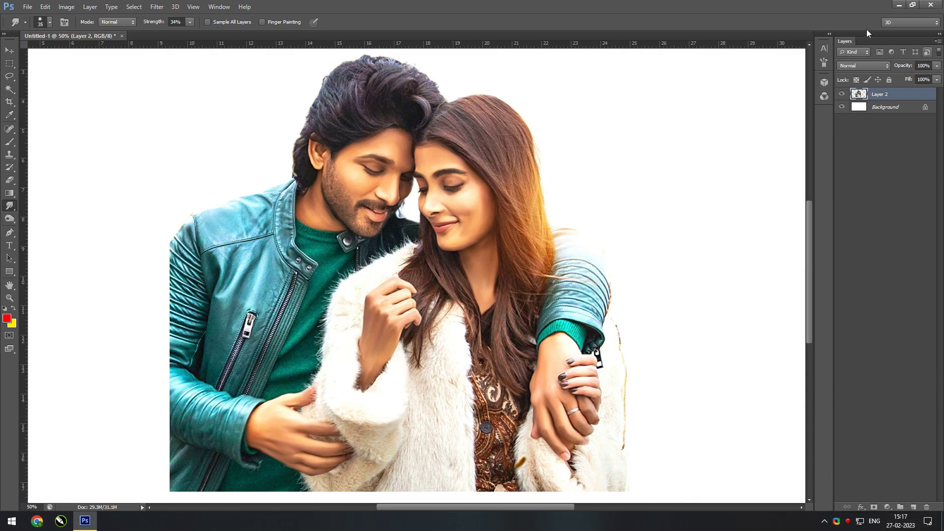
# Step: Blend the woman's lower eyelid line and smooth her cheek below the eye
pyautogui.keyDown('alt'); pyautogui.scroll(1, 501, 180); pyautogui.keyUp('alt')
pyautogui.keyDown('alt'); pyautogui.scroll(2, 444, 371); pyautogui.keyUp('alt')
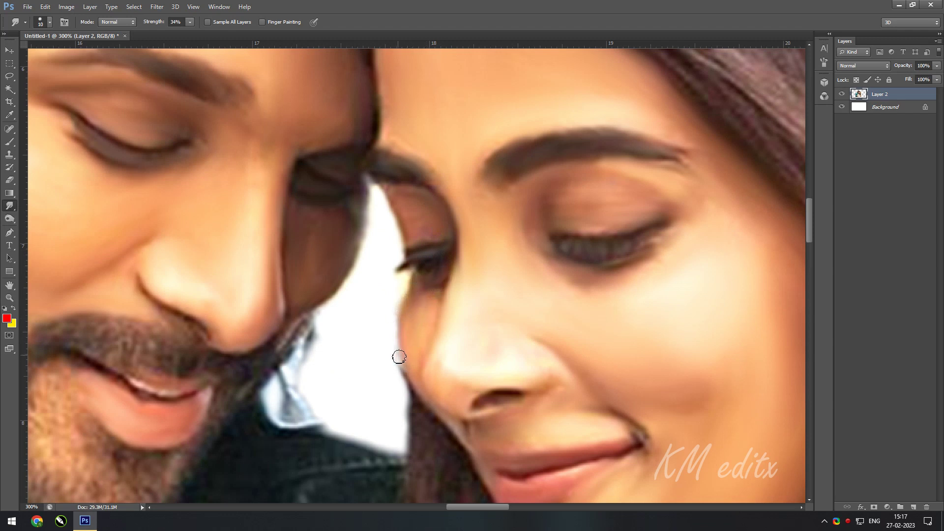
pyautogui.moveTo(590, 274); pyautogui.dragTo(654, 263)
pyautogui.press(']')
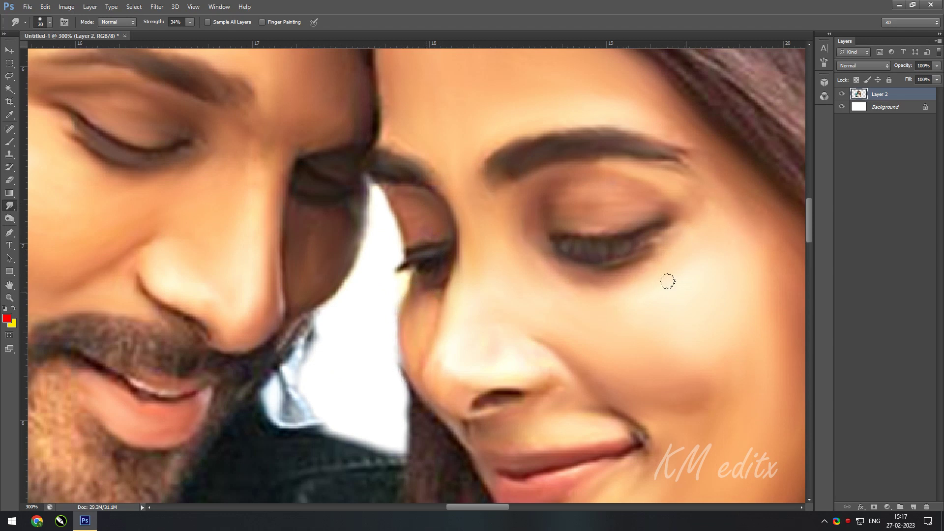
pyautogui.moveTo(576, 394)
pyautogui.mouseDown()
pyautogui.moveTo(584, 433)
pyautogui.moveTo(521, 442)
pyautogui.mouseUp()
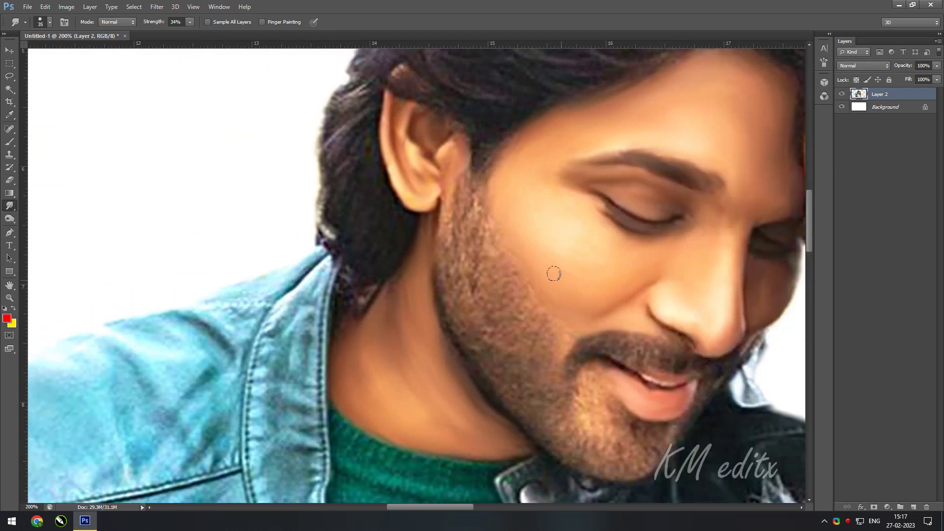
# Step: Choose a different smudge brush tip and pan across the man's face
pyautogui.moveTo(824, 405); pyautogui.dragTo(821, 500)
pyautogui.click(668, 432)
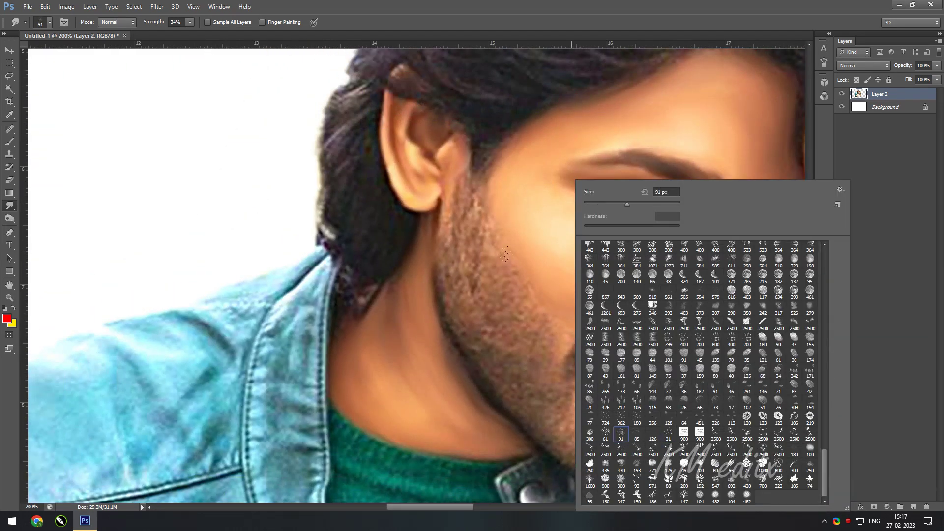
pyautogui.doubleClick(605, 431)
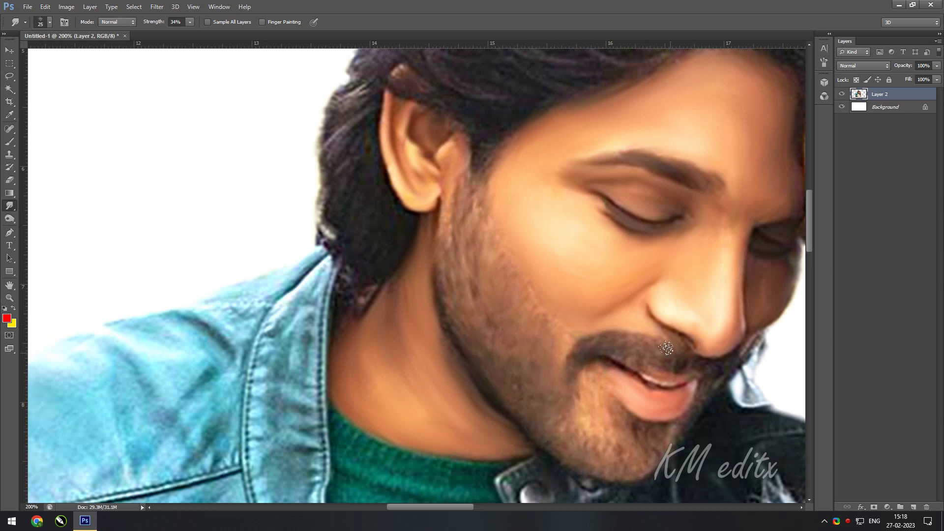
pyautogui.hscroll(3, 694, 410)
pyautogui.scroll(1, 658, 362)
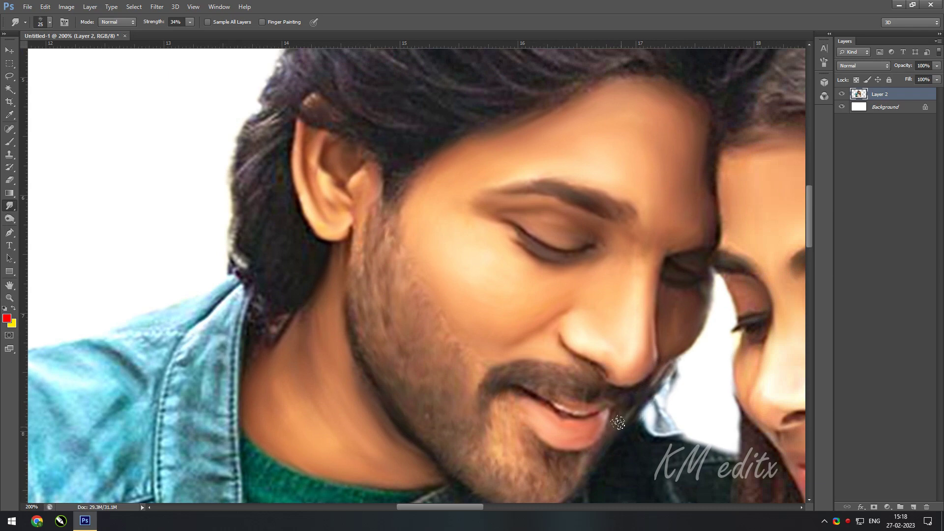
pyautogui.moveTo(519, 451); pyautogui.dragTo(598, 350)
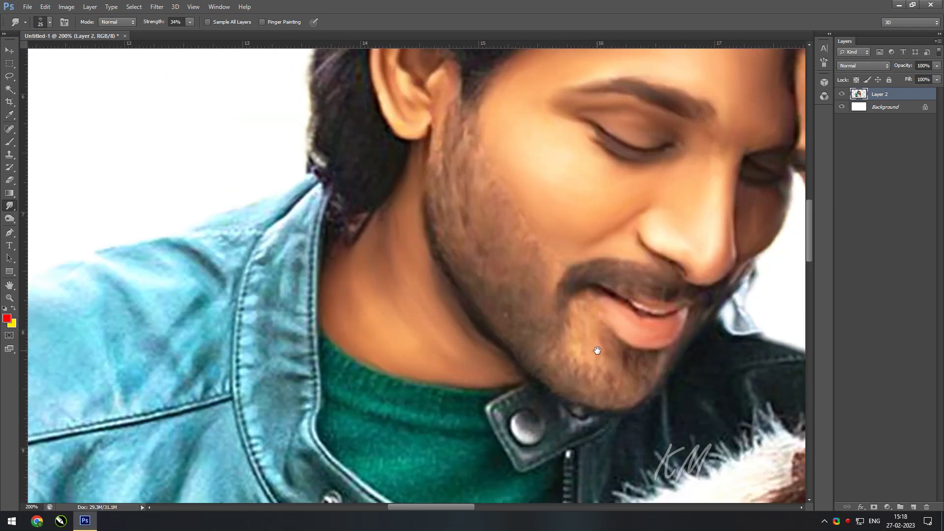
pyautogui.moveTo(437, 118); pyautogui.dragTo(494, 351)
# Step: Smudge the man's hair into painted streaks with the 90 px, 34% Smudge brush
pyautogui.scroll(-3, 585, 364)
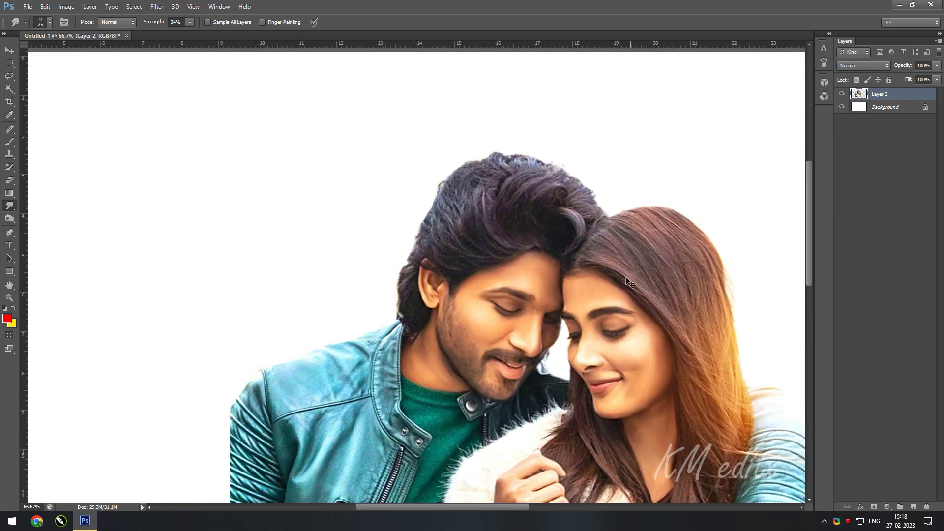
pyautogui.scroll(3, 574, 305)
pyautogui.scroll(-1, 508, 276)
pyautogui.scroll(1, 508, 305)
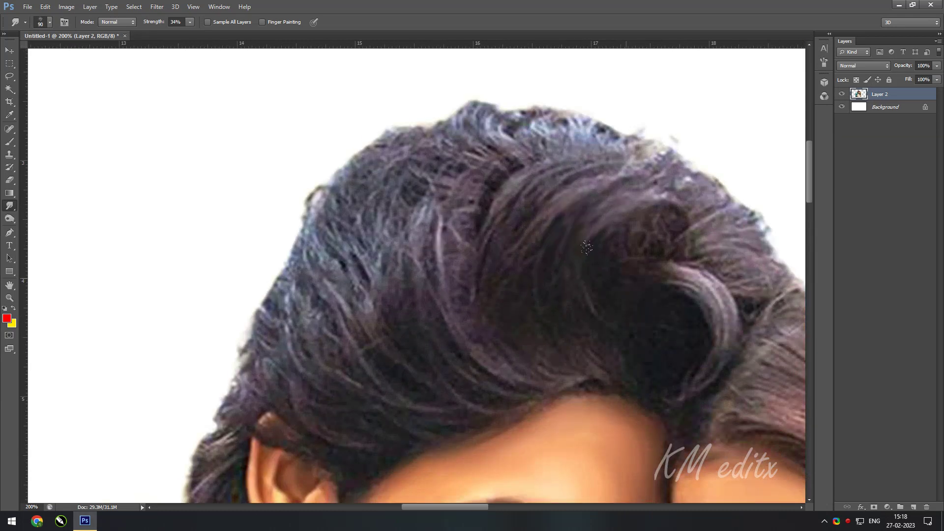
pyautogui.scroll(2, 482, 283)
pyautogui.moveTo(381, 177); pyautogui.dragTo(472, 113)
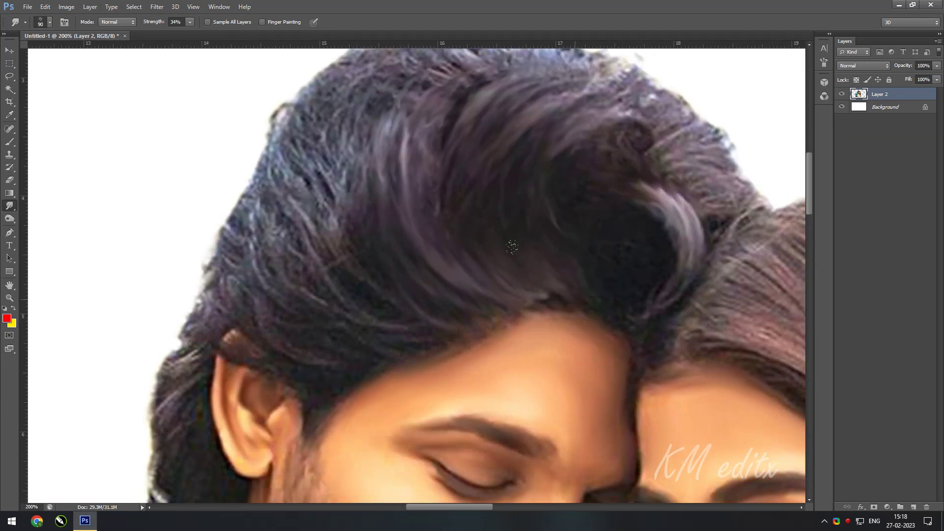
pyautogui.moveTo(512, 246); pyautogui.dragTo(570, 194)
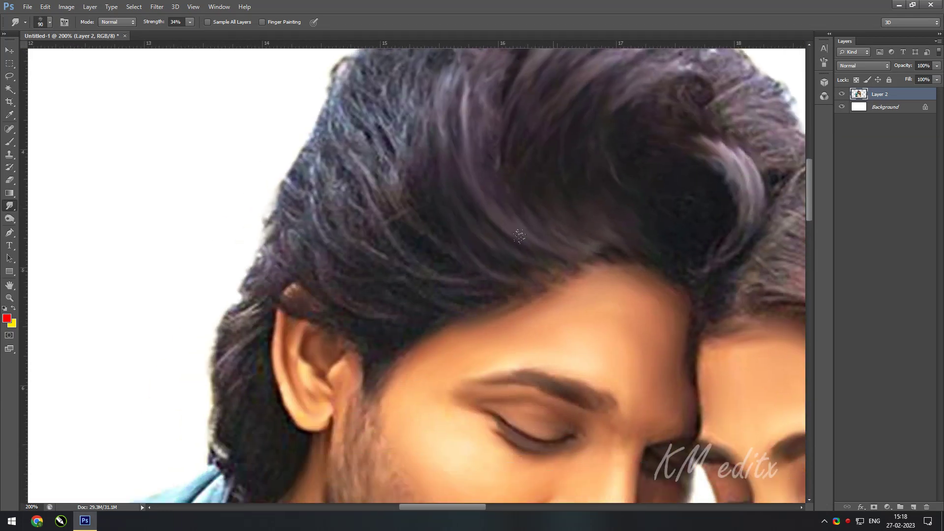
pyautogui.moveTo(333, 203)
pyautogui.mouseDown()
pyautogui.moveTo(392, 150)
pyautogui.moveTo(393, 236)
pyautogui.mouseUp()
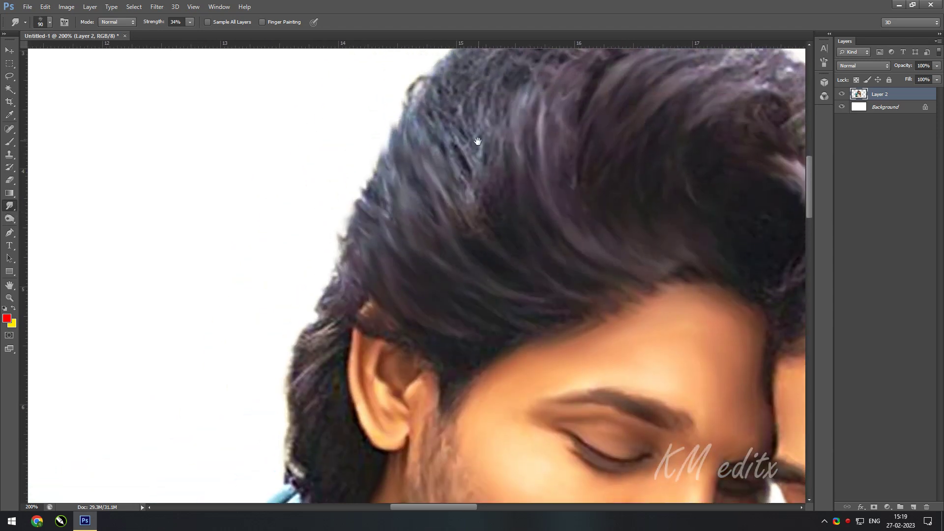
pyautogui.moveTo(480, 110); pyautogui.dragTo(485, 194)
pyautogui.moveTo(400, 84); pyautogui.dragTo(400, 152)
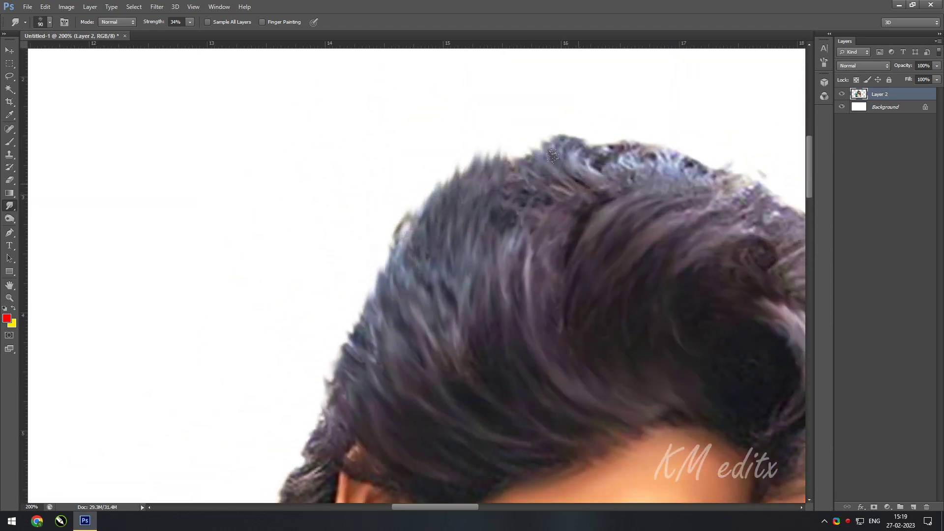
# Step: Smudge the man's hair edges near the ear, neck and along the top
pyautogui.moveTo(591, 153)
pyautogui.mouseDown()
pyautogui.moveTo(634, 157)
pyautogui.moveTo(494, 133)
pyautogui.moveTo(632, 204)
pyautogui.moveTo(632, 274)
pyautogui.mouseUp()
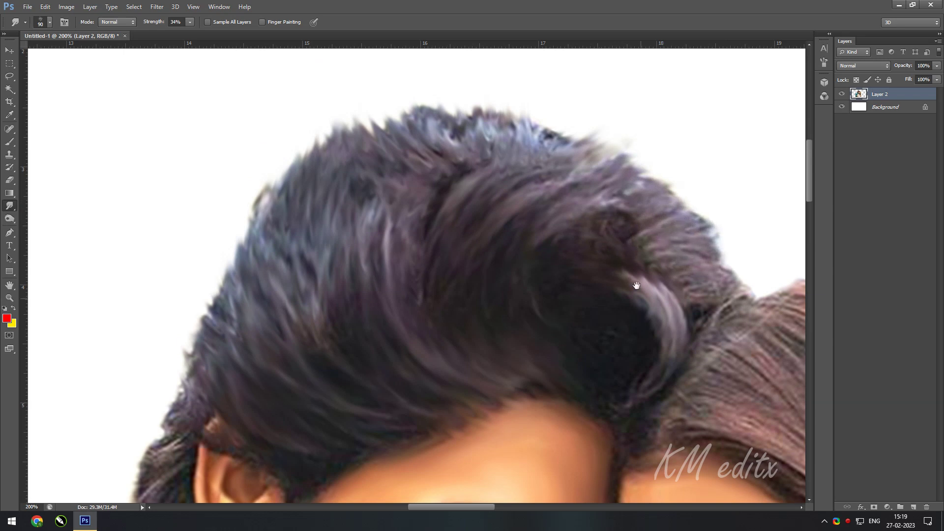
pyautogui.moveTo(88, 379)
pyautogui.mouseDown()
pyautogui.moveTo(289, 78)
pyautogui.moveTo(347, 260)
pyautogui.moveTo(352, 344)
pyautogui.mouseUp()
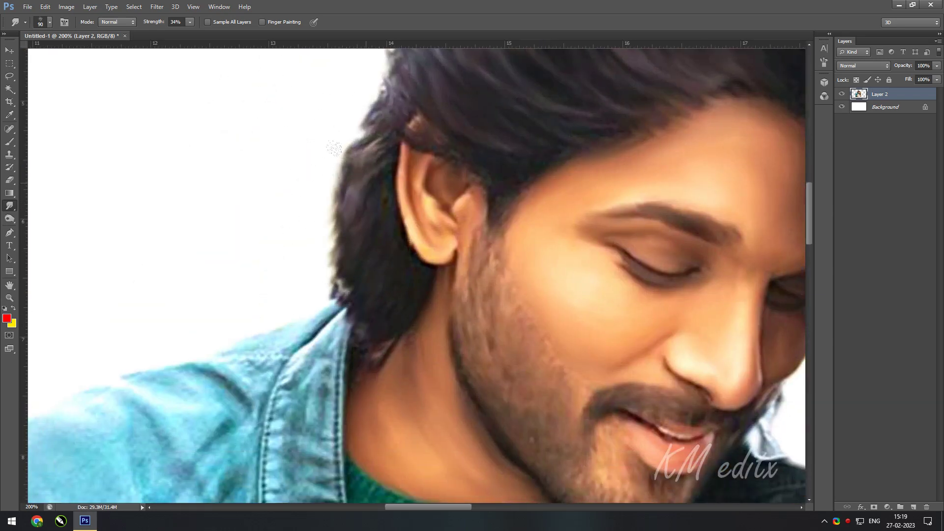
pyautogui.moveTo(373, 167); pyautogui.dragTo(364, 113)
pyautogui.moveTo(567, 81); pyautogui.dragTo(434, 268)
pyautogui.moveTo(275, 305)
pyautogui.mouseDown()
pyautogui.moveTo(225, 238)
pyautogui.moveTo(217, 418)
pyautogui.mouseUp()
pyautogui.moveTo(460, 171); pyautogui.dragTo(123, 327)
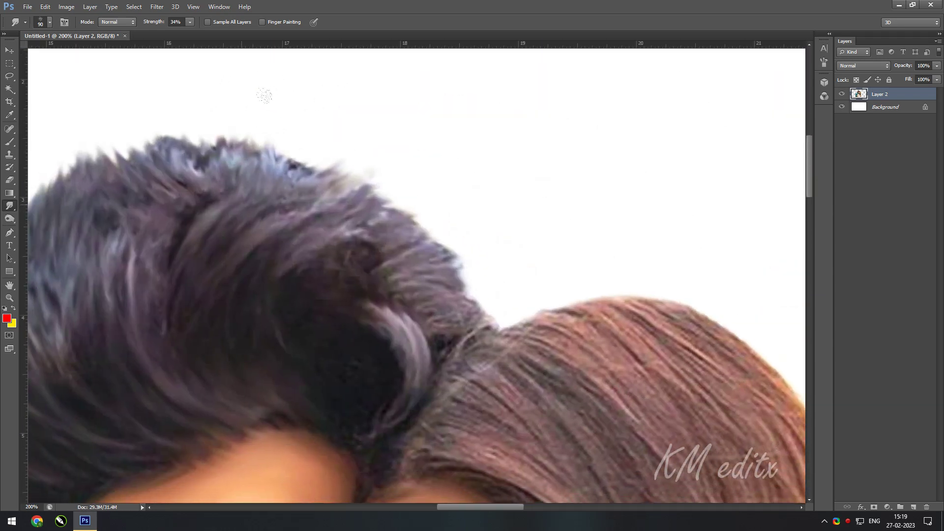
pyautogui.moveTo(344, 142)
pyautogui.mouseDown()
pyautogui.moveTo(207, 221)
pyautogui.moveTo(347, 151)
pyautogui.moveTo(348, 226)
pyautogui.mouseUp()
pyautogui.moveTo(413, 147); pyautogui.dragTo(289, 114)
# Step: Smooth the strands on top of the woman's long hair
pyautogui.moveTo(668, 438)
pyautogui.mouseDown()
pyautogui.moveTo(359, 164)
pyautogui.moveTo(398, 245)
pyautogui.mouseUp()
pyautogui.moveTo(551, 236)
pyautogui.mouseDown()
pyautogui.moveTo(515, 151)
pyautogui.moveTo(482, 182)
pyautogui.mouseUp()
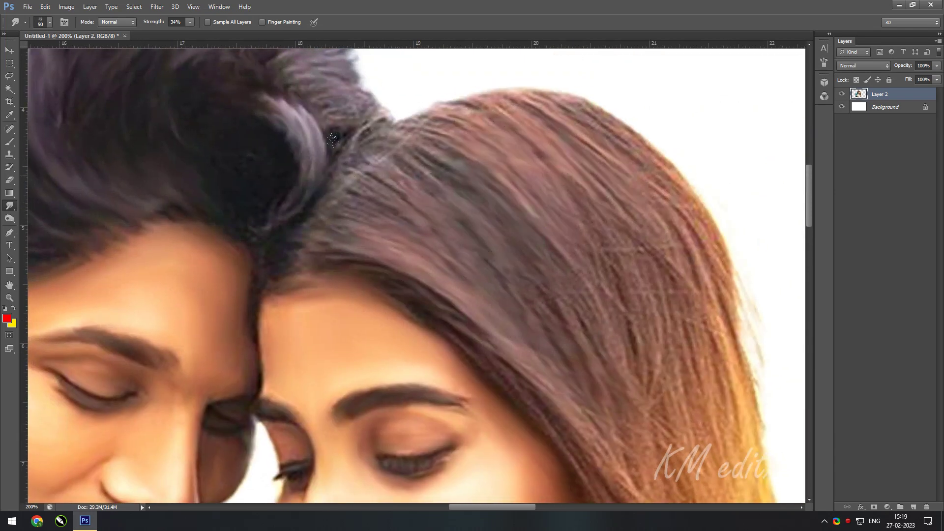
pyautogui.moveTo(403, 148); pyautogui.dragTo(433, 167)
pyautogui.moveTo(517, 123)
pyautogui.mouseDown()
pyautogui.moveTo(443, 148)
pyautogui.moveTo(443, 158)
pyautogui.mouseUp()
pyautogui.moveTo(518, 80); pyautogui.dragTo(487, 213)
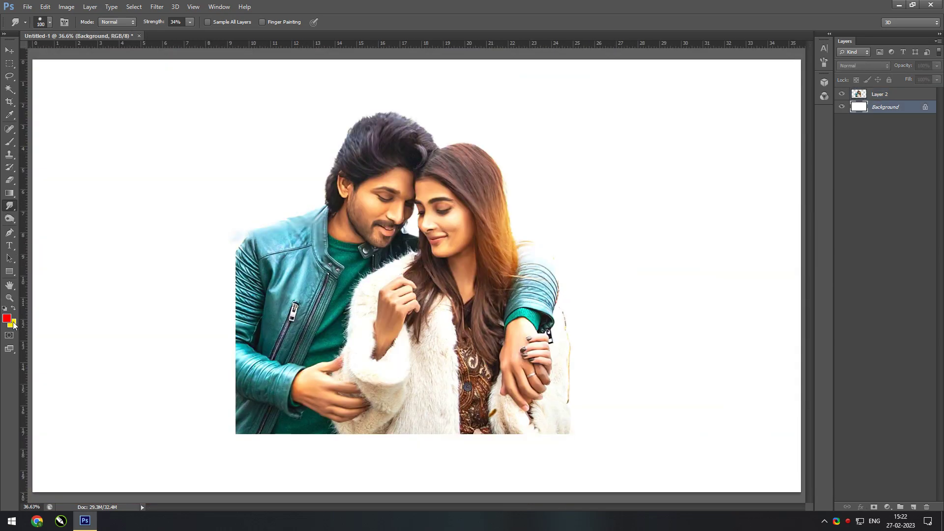
# Step: Set the background colour to dark teal #085d4f and fill the Background layer with it
pyautogui.click(12, 324)
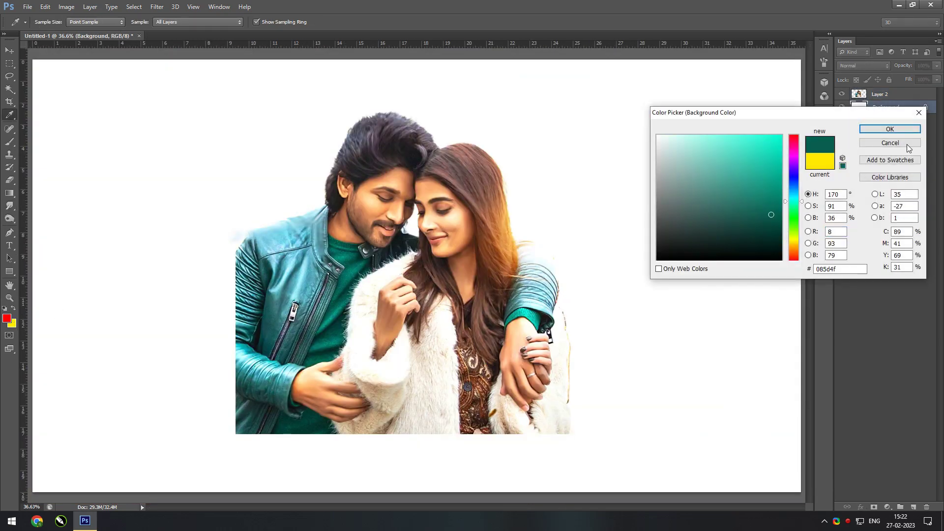
pyautogui.click(881, 127)
pyautogui.hotkey('ctrl', 'BackSpace')
# Step: Return to Layer 2 and set the Smudge strength to 44% with a smaller brush
pyautogui.hotkey('ctrl', '1')
pyautogui.moveTo(478, 278); pyautogui.dragTo(483, 294)
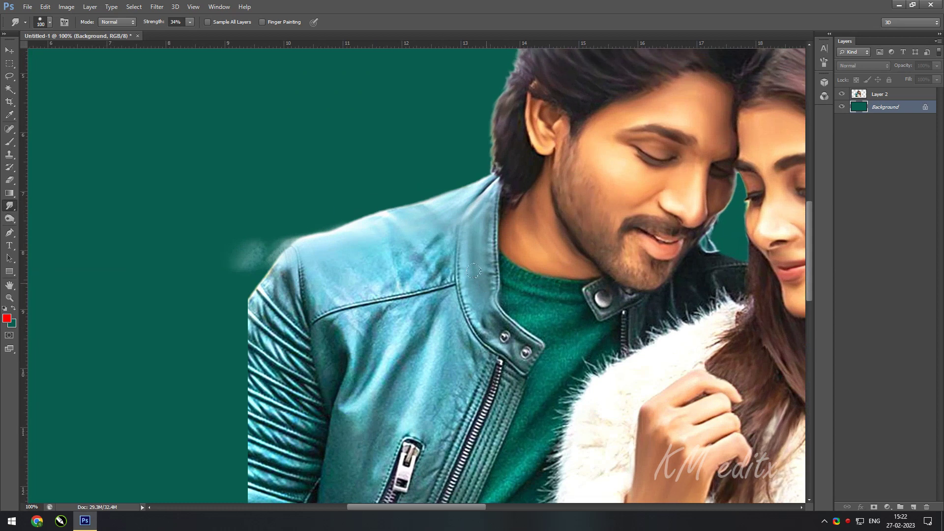
pyautogui.click(190, 22)
pyautogui.moveTo(189, 35); pyautogui.dragTo(205, 35)
pyautogui.click(880, 94)
pyautogui.moveTo(320, 233)
pyautogui.mouseDown()
pyautogui.moveTo(220, 298)
pyautogui.moveTo(221, 322)
pyautogui.mouseUp()
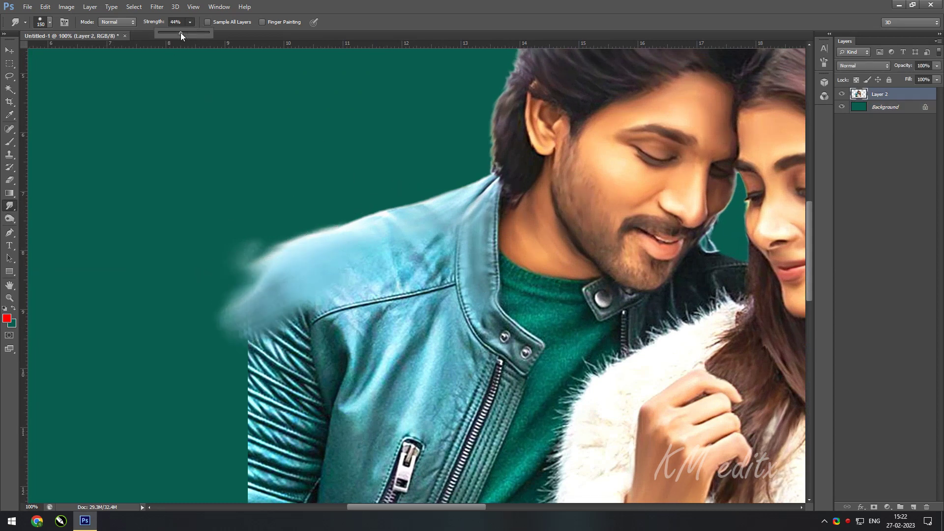
pyautogui.press('[')
pyautogui.press('[')
pyautogui.press('[')
pyautogui.moveTo(462, 211); pyautogui.dragTo(423, 300)
# Step: Smudge the man's jacket shoulder and collar
pyautogui.moveTo(428, 236); pyautogui.dragTo(373, 314)
pyautogui.moveTo(477, 275); pyautogui.dragTo(521, 364)
pyautogui.moveTo(502, 280); pyautogui.dragTo(530, 286)
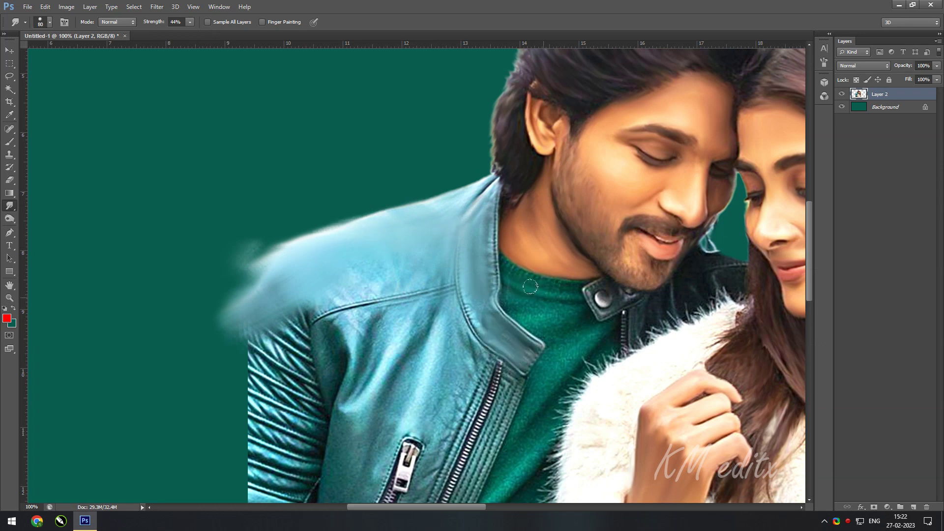
pyautogui.scroll(-1, 531, 324)
pyautogui.press(']')
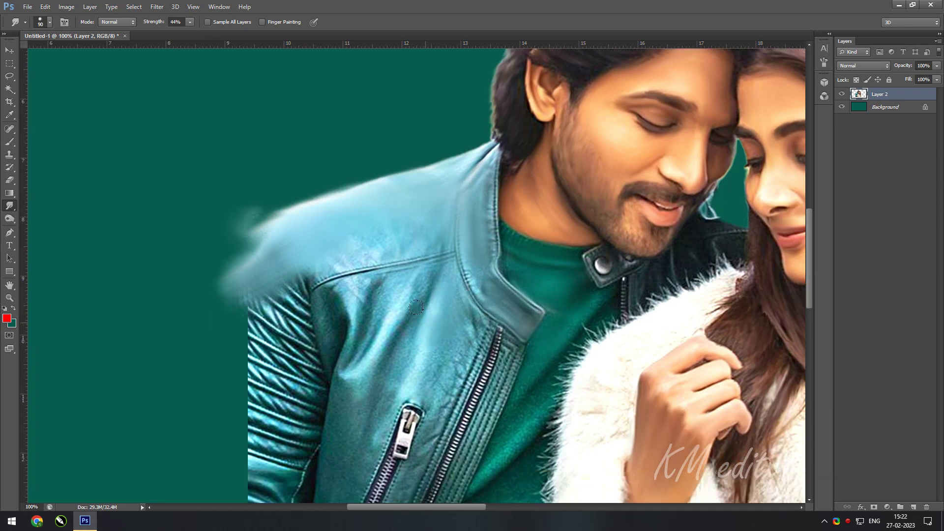
pyautogui.scroll(-1, 423, 300)
pyautogui.scroll(-1, 344, 231)
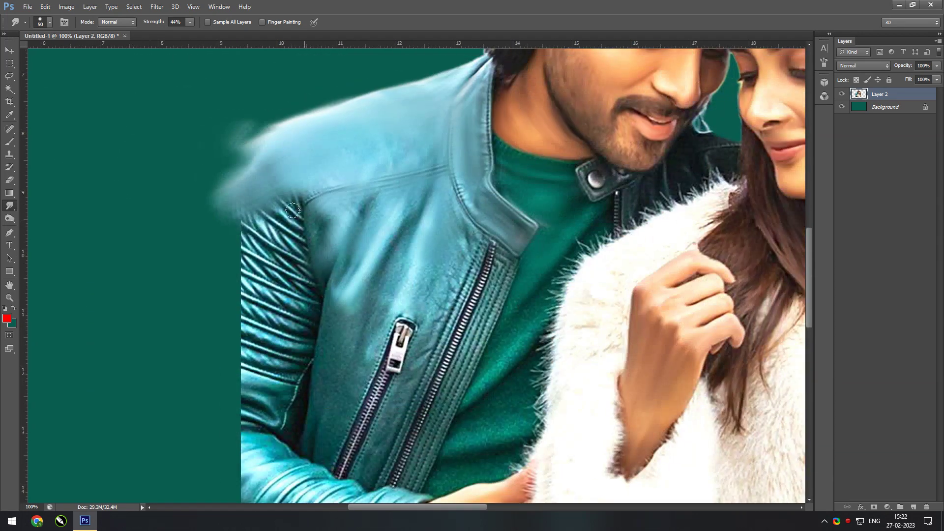
# Step: Pull the jacket's shoulder and sleeve edge leftward into the teal
pyautogui.moveTo(295, 211); pyautogui.dragTo(217, 185)
pyautogui.moveTo(290, 253); pyautogui.dragTo(207, 217)
pyautogui.moveTo(266, 236); pyautogui.dragTo(201, 187)
pyautogui.moveTo(295, 276)
pyautogui.mouseDown()
pyautogui.moveTo(196, 251)
pyautogui.moveTo(233, 277)
pyautogui.mouseUp()
pyautogui.moveTo(300, 295); pyautogui.dragTo(197, 286)
pyautogui.moveTo(295, 339); pyautogui.dragTo(199, 330)
pyautogui.moveTo(285, 379); pyautogui.dragTo(207, 367)
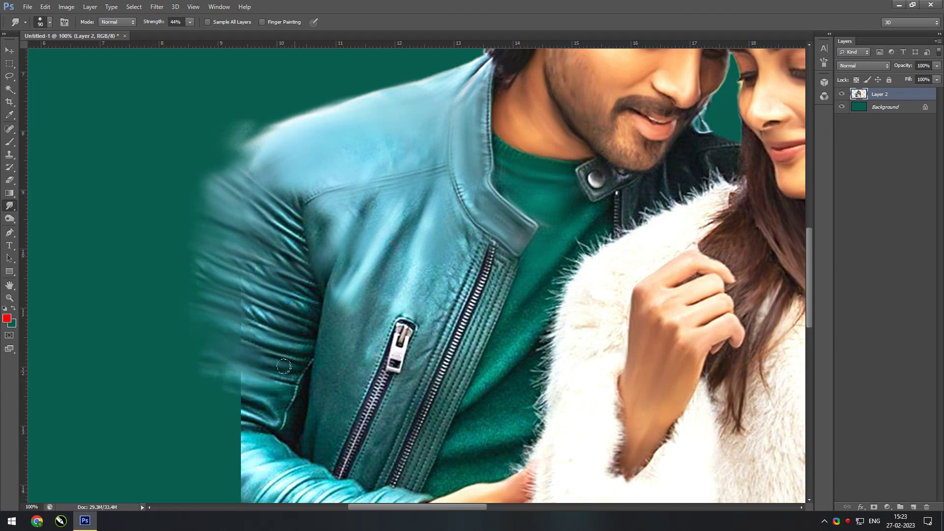
pyautogui.moveTo(276, 418); pyautogui.dragTo(218, 386)
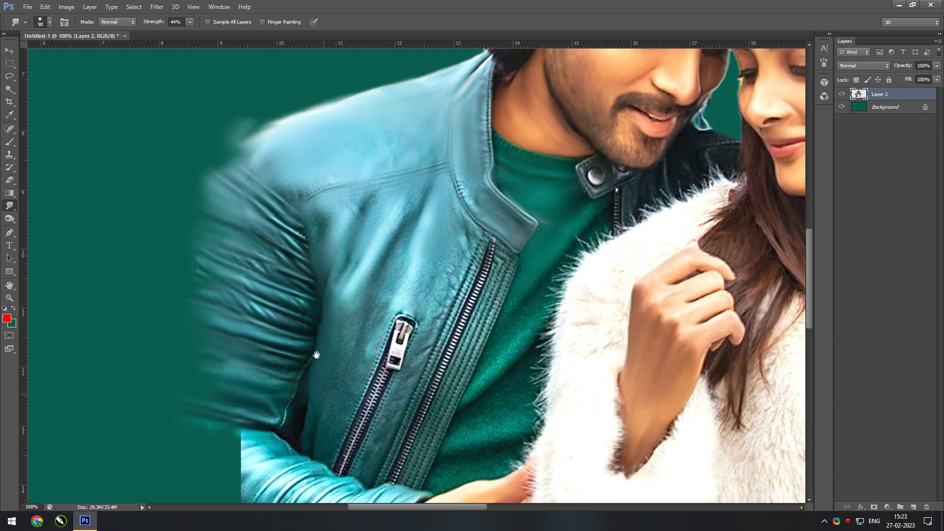
pyautogui.scroll(-3, 312, 354)
pyautogui.moveTo(245, 325)
pyautogui.mouseDown()
pyautogui.moveTo(205, 311)
pyautogui.moveTo(221, 442)
pyautogui.mouseUp()
# Step: Lasso an irregular rounded shape around the couple and delete everything outside it
pyautogui.hotkey('ctrl', '-')
pyautogui.hotkey('ctrl', '-')
pyautogui.hotkey('ctrl', '-')
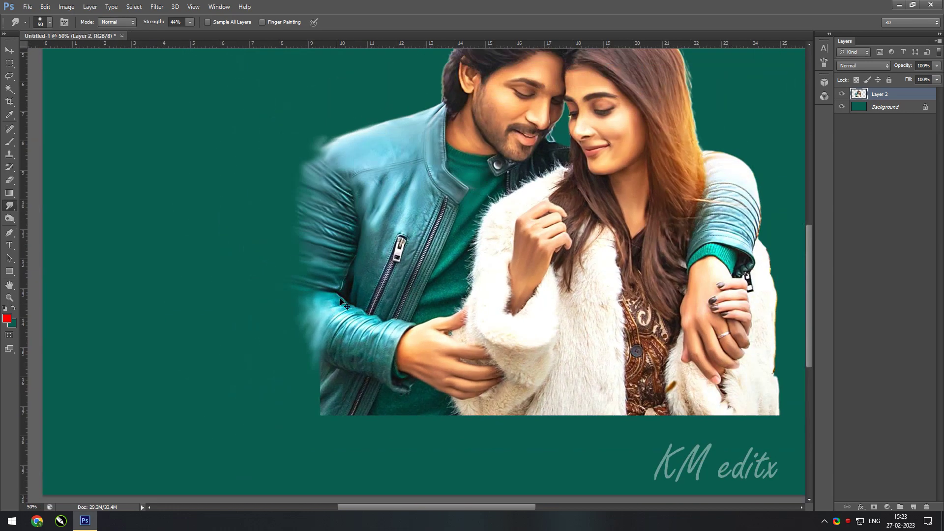
pyautogui.hotkey('ctrl', '+')
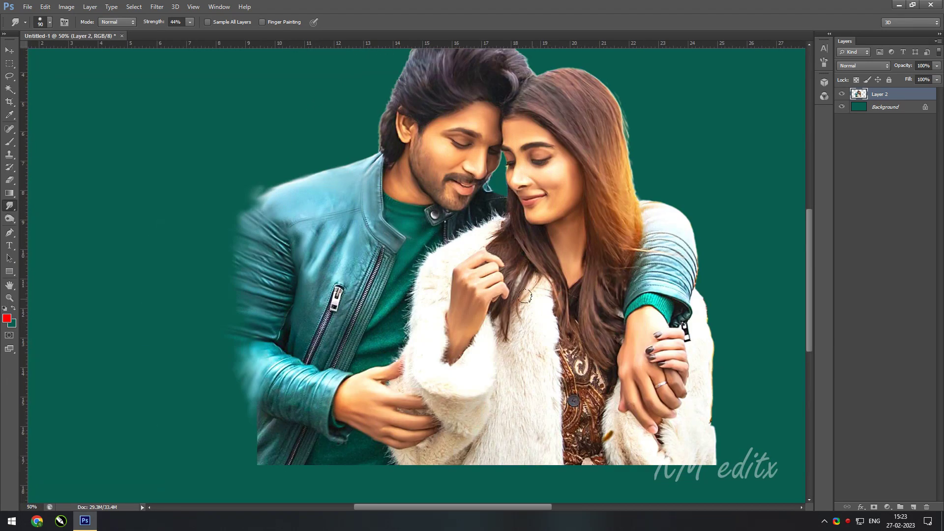
pyautogui.click(9, 75)
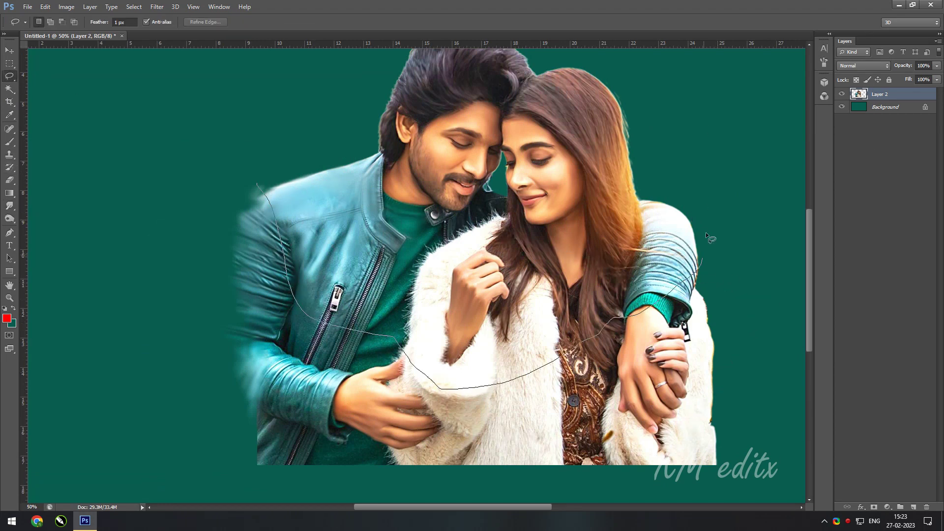
pyautogui.moveTo(708, 239); pyautogui.dragTo(138, 211)
pyautogui.hotkey('ctrl', 'shift', 'i')
pyautogui.press('Delete')
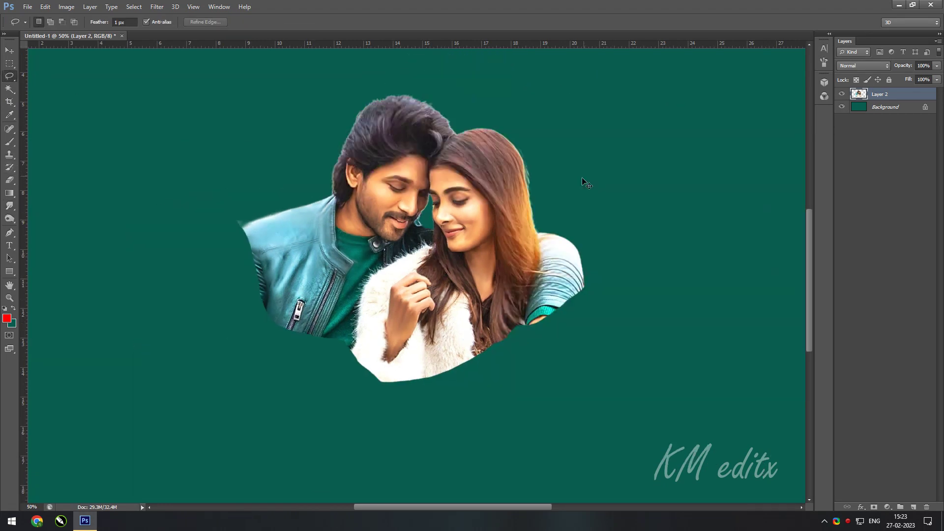
pyautogui.hotkey('ctrl', '+')
pyautogui.hotkey('ctrl', '-')
# Step: Shift the layer to show the jacket's left side and smudge that edge with a 125 brush
pyautogui.press('v')
pyautogui.hotkey('ctrl', '+')
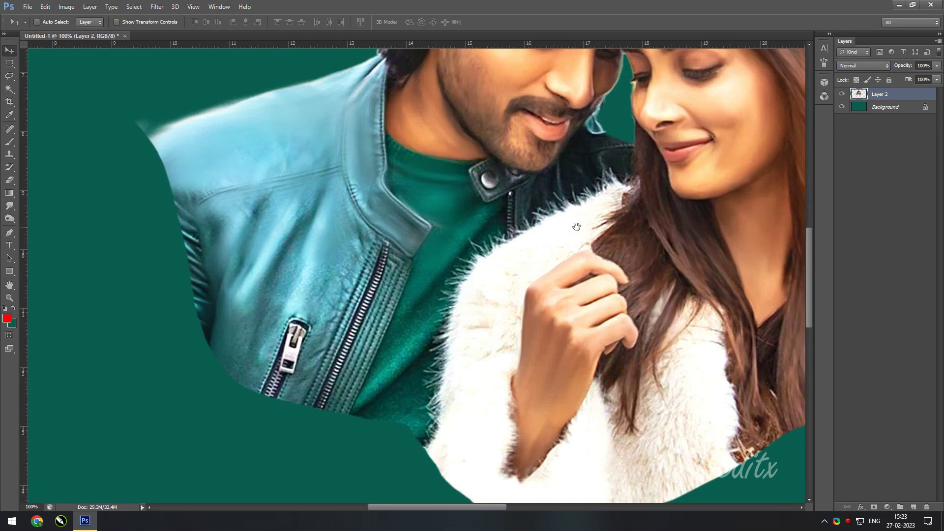
pyautogui.moveTo(576, 227); pyautogui.dragTo(704, 199)
pyautogui.click(10, 205)
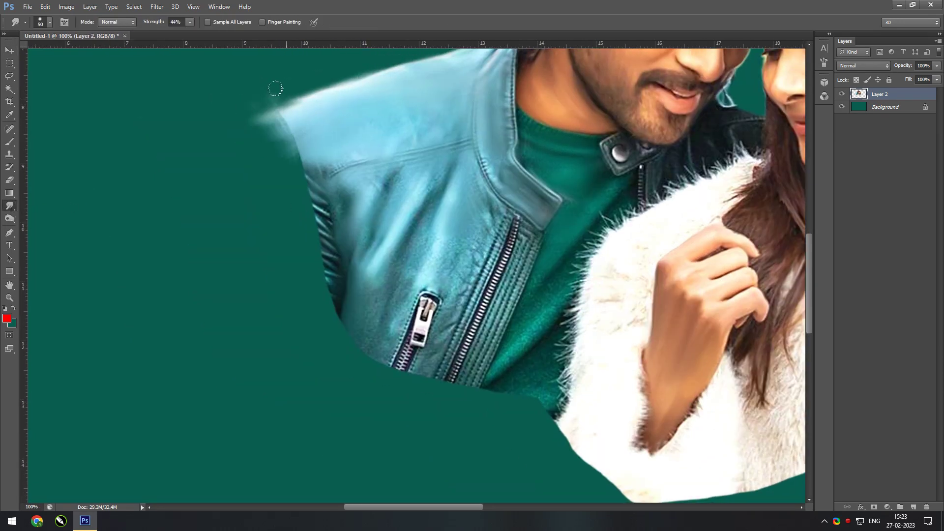
pyautogui.press(']')
pyautogui.press(']')
pyautogui.moveTo(275, 89); pyautogui.dragTo(364, 354)
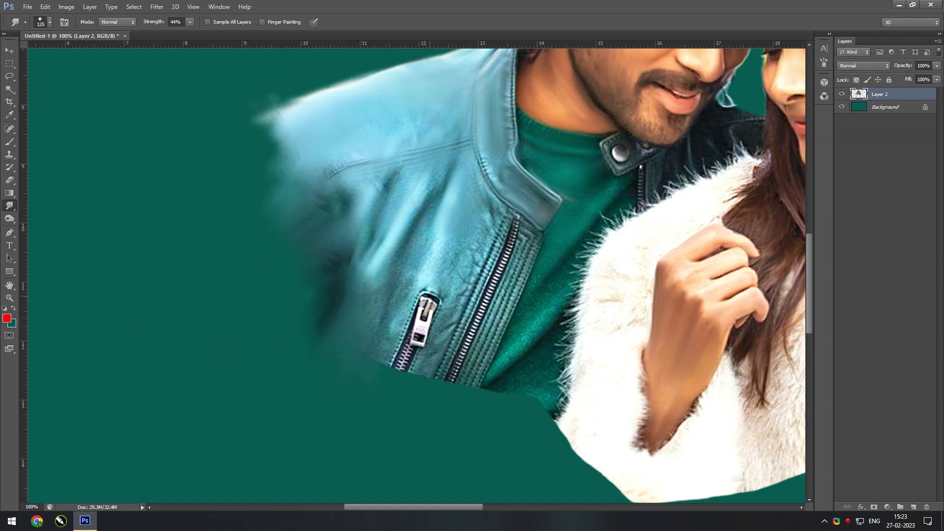
# Step: Blur the jacket's zipper, pocket and area below the collar into soft streaks
pyautogui.moveTo(409, 290); pyautogui.dragTo(418, 388)
pyautogui.moveTo(497, 231); pyautogui.dragTo(467, 403)
pyautogui.moveTo(413, 305); pyautogui.dragTo(403, 197)
pyautogui.moveTo(437, 276)
pyautogui.mouseDown()
pyautogui.moveTo(470, 205)
pyautogui.moveTo(492, 339)
pyautogui.moveTo(536, 354)
pyautogui.mouseUp()
pyautogui.moveTo(545, 201)
pyautogui.mouseDown()
pyautogui.moveTo(511, 143)
pyautogui.moveTo(511, 124)
pyautogui.mouseUp()
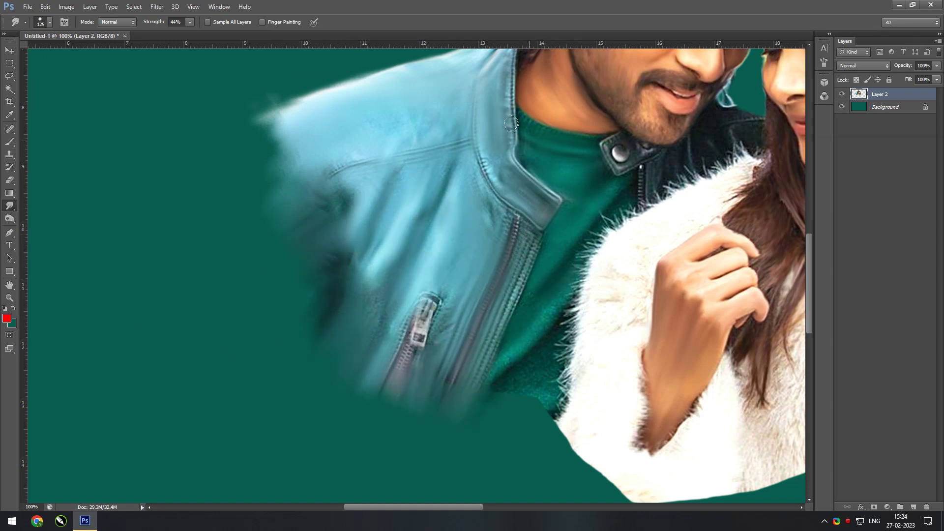
# Step: Smudge the fur coat's lower-left edge into the teal with 100–150 brushes
pyautogui.scroll(3, 604, 190)
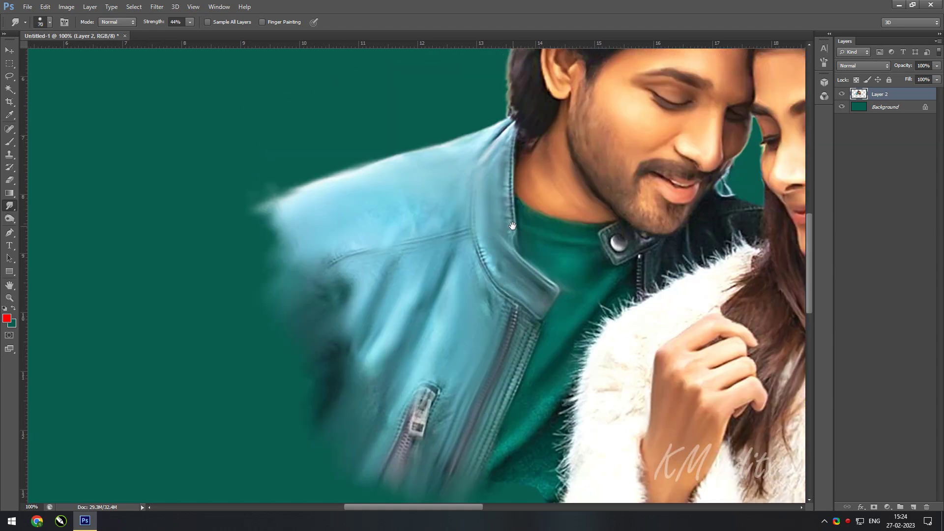
pyautogui.scroll(-2, 469, 289)
pyautogui.hscroll(2, 469, 289)
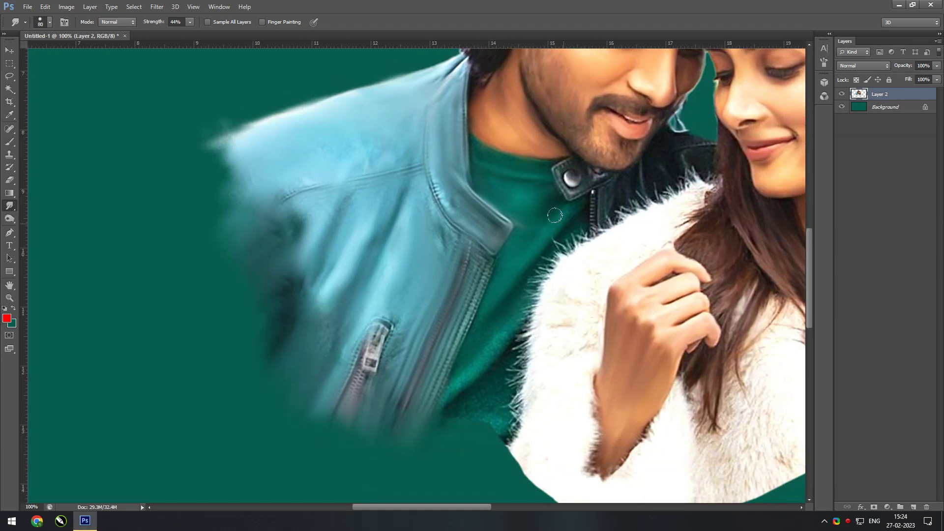
pyautogui.press(']')
pyautogui.press(']')
pyautogui.scroll(-2, 432, 372)
pyautogui.hscroll(2, 432, 372)
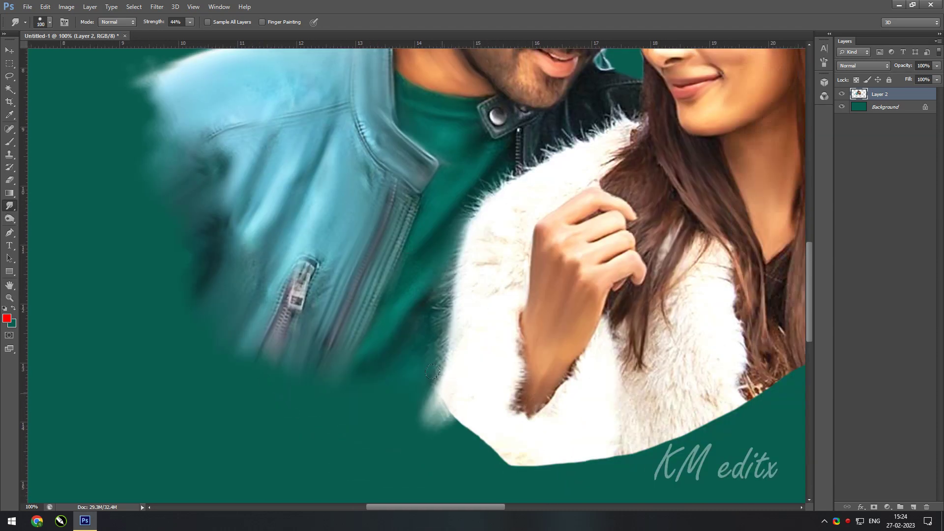
pyautogui.moveTo(433, 372)
pyautogui.mouseDown()
pyautogui.moveTo(468, 388)
pyautogui.moveTo(462, 432)
pyautogui.mouseUp()
pyautogui.press(']')
pyautogui.press(']')
pyautogui.moveTo(479, 235)
pyautogui.mouseDown()
pyautogui.moveTo(442, 364)
pyautogui.moveTo(494, 251)
pyautogui.mouseUp()
pyautogui.moveTo(462, 313); pyautogui.dragTo(501, 407)
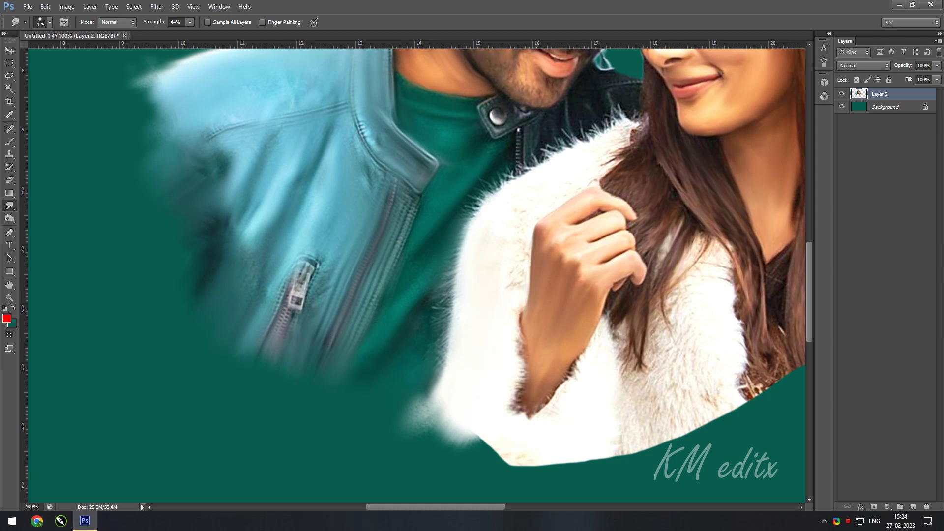
pyautogui.scroll(-3, 457, 411)
pyautogui.moveTo(502, 322)
pyautogui.mouseDown()
pyautogui.moveTo(561, 339)
pyautogui.moveTo(472, 354)
pyautogui.mouseUp()
# Step: Smudge the fur's lower edge and the edge along the jacket collar into the teal
pyautogui.moveTo(600, 354); pyautogui.dragTo(664, 344)
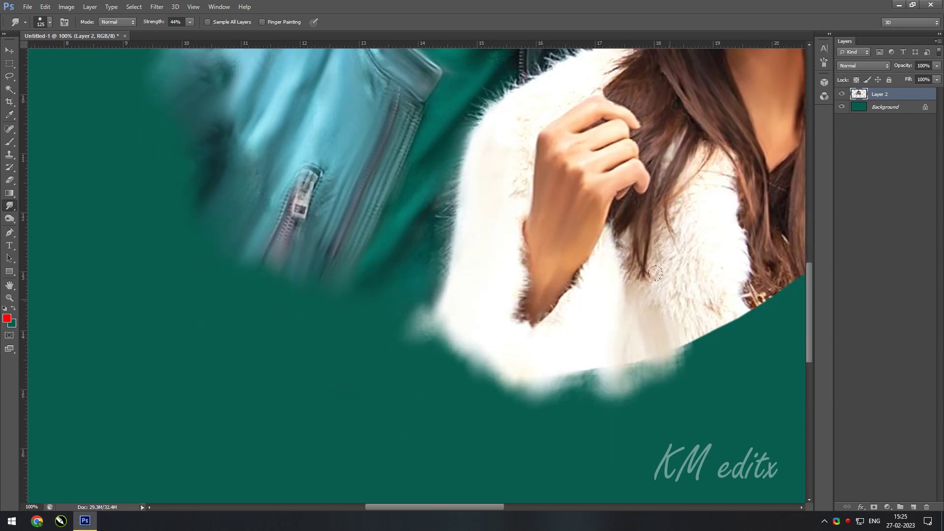
pyautogui.scroll(3, 507, 195)
pyautogui.press('[')
pyautogui.press('[')
pyautogui.moveTo(605, 140); pyautogui.dragTo(501, 169)
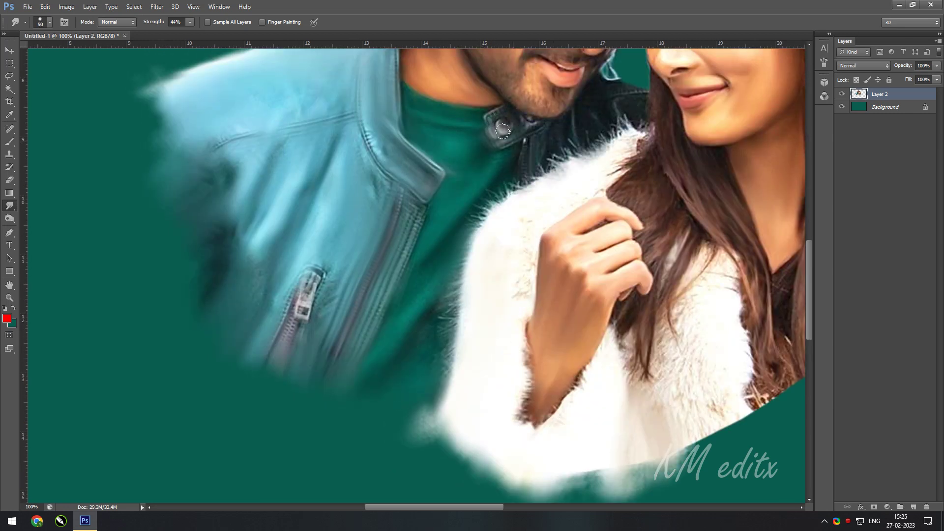
pyautogui.moveTo(590, 139)
pyautogui.mouseDown()
pyautogui.moveTo(472, 203)
pyautogui.moveTo(497, 260)
pyautogui.moveTo(521, 393)
pyautogui.mouseUp()
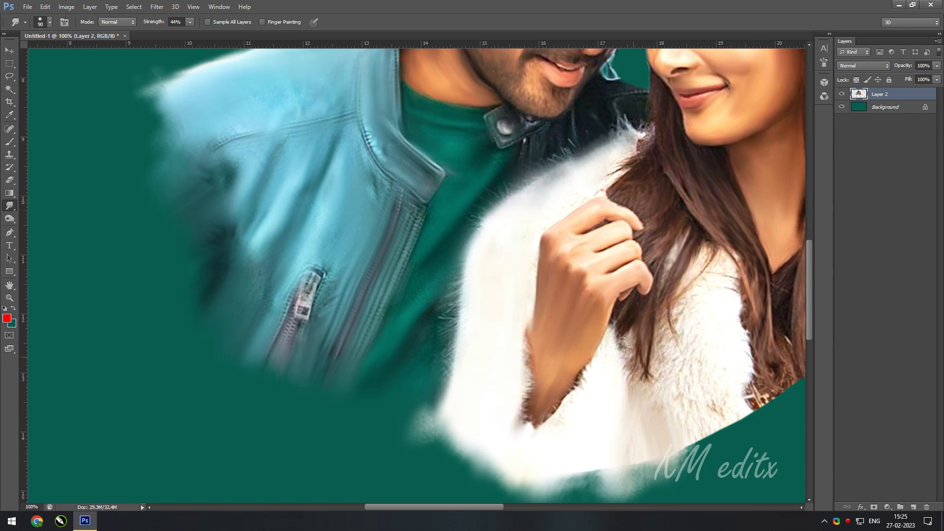
pyautogui.moveTo(615, 344); pyautogui.dragTo(521, 432)
pyautogui.moveTo(710, 332); pyautogui.dragTo(692, 347)
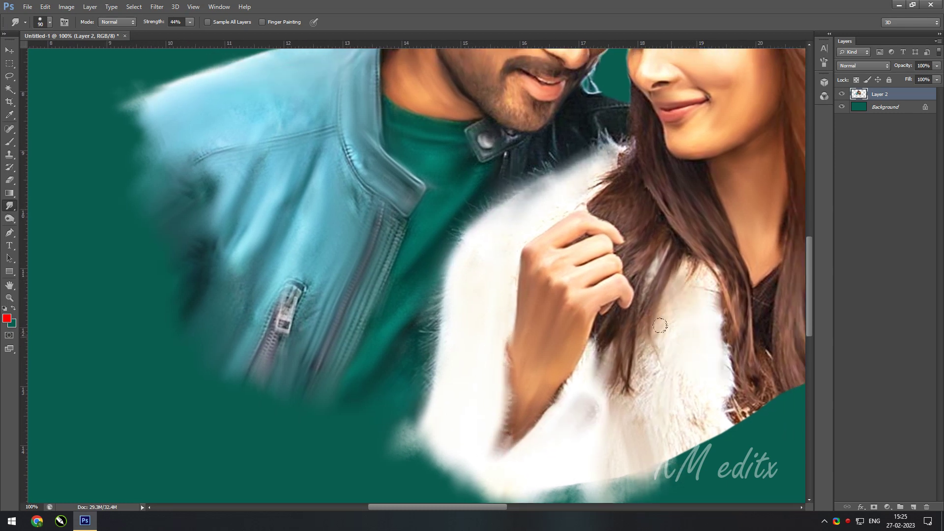
# Step: Blend the woman's hair ends and the light-blue sleeve stripes softly into the background
pyautogui.moveTo(573, 447); pyautogui.dragTo(552, 403)
pyautogui.moveTo(630, 297)
pyautogui.mouseDown()
pyautogui.moveTo(634, 396)
pyautogui.moveTo(563, 428)
pyautogui.moveTo(607, 417)
pyautogui.moveTo(344, 400)
pyautogui.moveTo(426, 394)
pyautogui.moveTo(358, 422)
pyautogui.mouseUp()
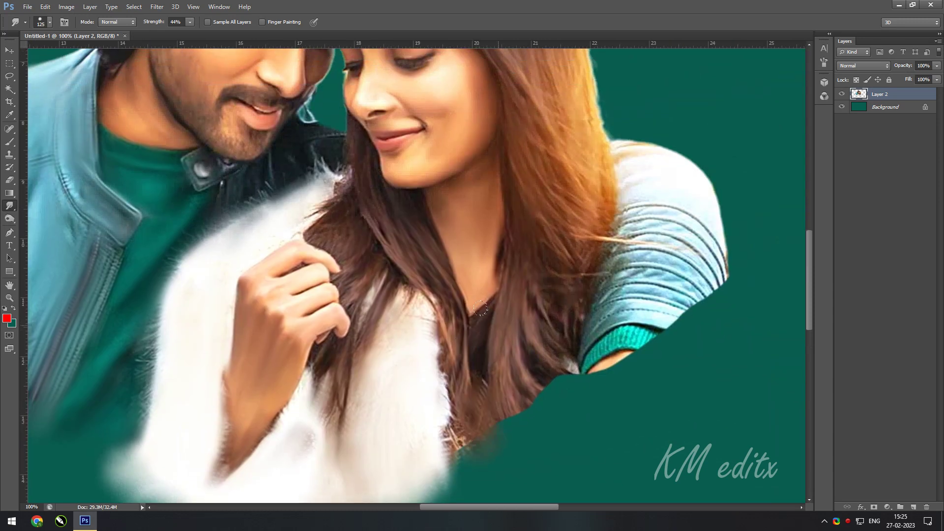
pyautogui.moveTo(462, 416)
pyautogui.mouseDown()
pyautogui.moveTo(426, 363)
pyautogui.moveTo(541, 403)
pyautogui.mouseUp()
pyautogui.moveTo(609, 281); pyautogui.dragTo(531, 234)
pyautogui.moveTo(492, 339)
pyautogui.mouseDown()
pyautogui.moveTo(555, 315)
pyautogui.moveTo(610, 276)
pyautogui.moveTo(659, 212)
pyautogui.moveTo(645, 142)
pyautogui.mouseUp()
pyautogui.moveTo(598, 104)
pyautogui.mouseDown()
pyautogui.moveTo(644, 162)
pyautogui.moveTo(590, 189)
pyautogui.moveTo(565, 246)
pyautogui.moveTo(601, 306)
pyautogui.mouseUp()
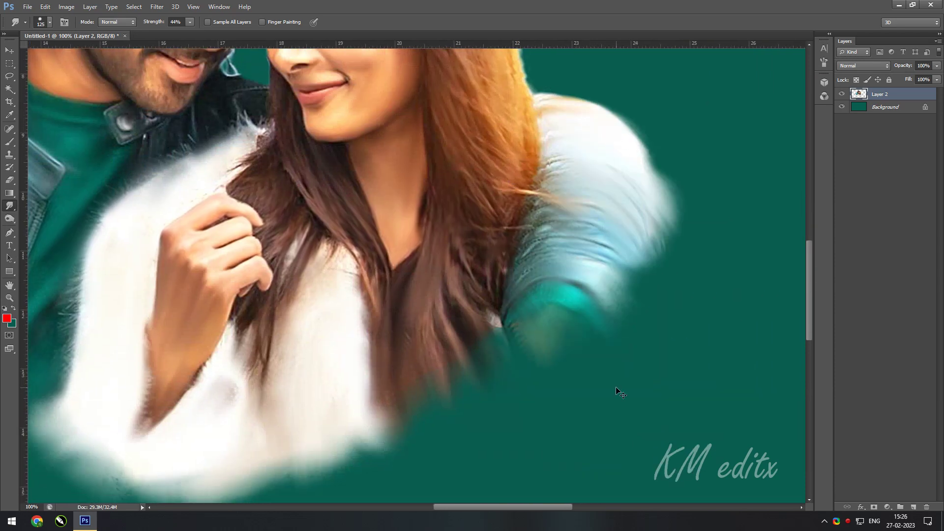
# Step: Zoom out and smudge the jacket's and fur's lower edges with a larger brush
pyautogui.hotkey('ctrl', '-')
pyautogui.hotkey('ctrl', '-')
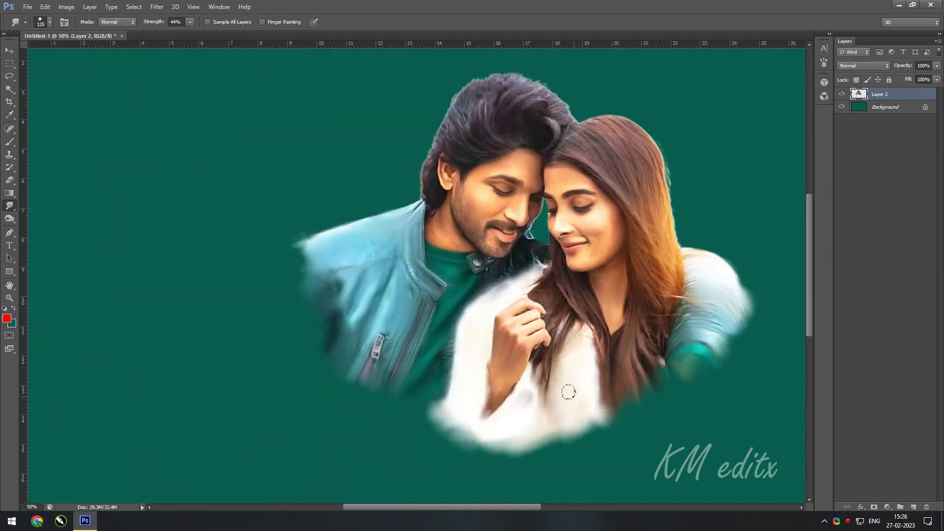
pyautogui.press(']')
pyautogui.press(']')
pyautogui.moveTo(517, 465); pyautogui.dragTo(448, 443)
pyautogui.moveTo(384, 379); pyautogui.dragTo(355, 408)
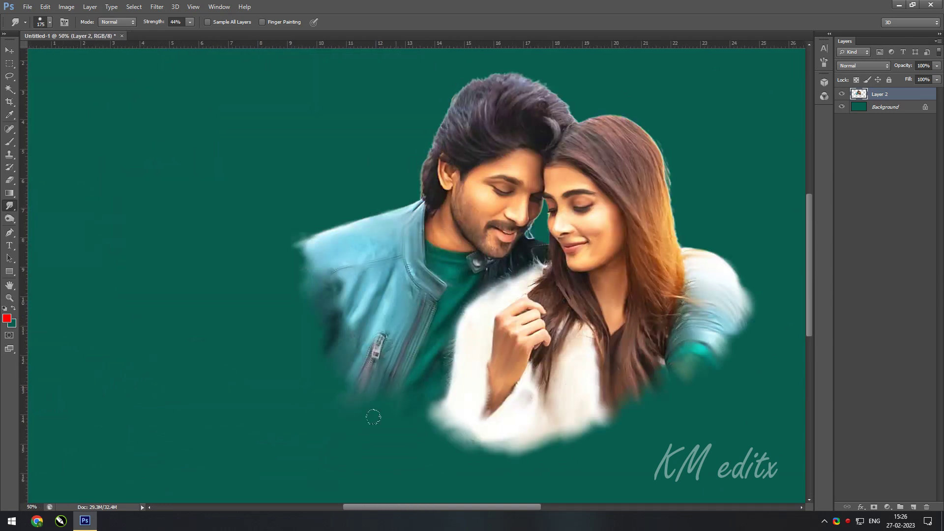
pyautogui.moveTo(435, 408); pyautogui.dragTo(429, 445)
# Step: Try a Hue/Saturation adjustment on the portrait, then cancel it
pyautogui.press('v')
pyautogui.click(45, 6)
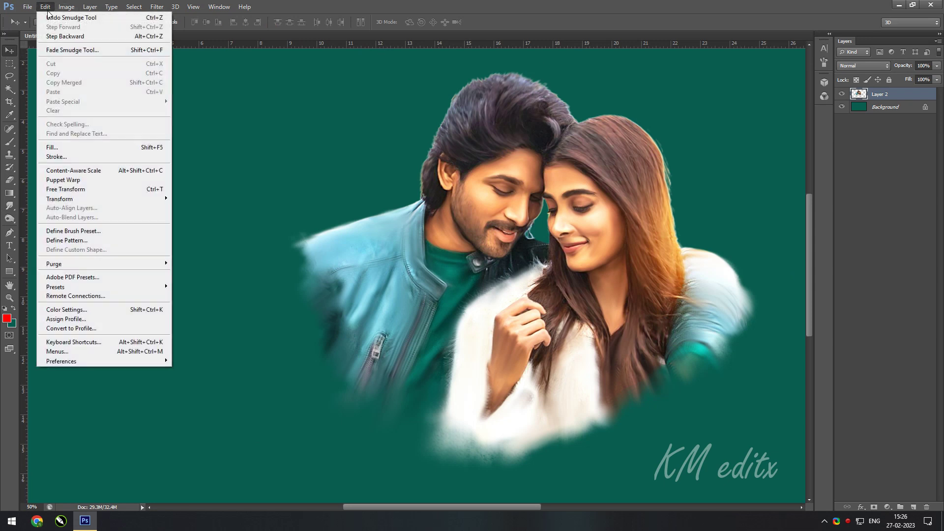
pyautogui.click(200, 82)
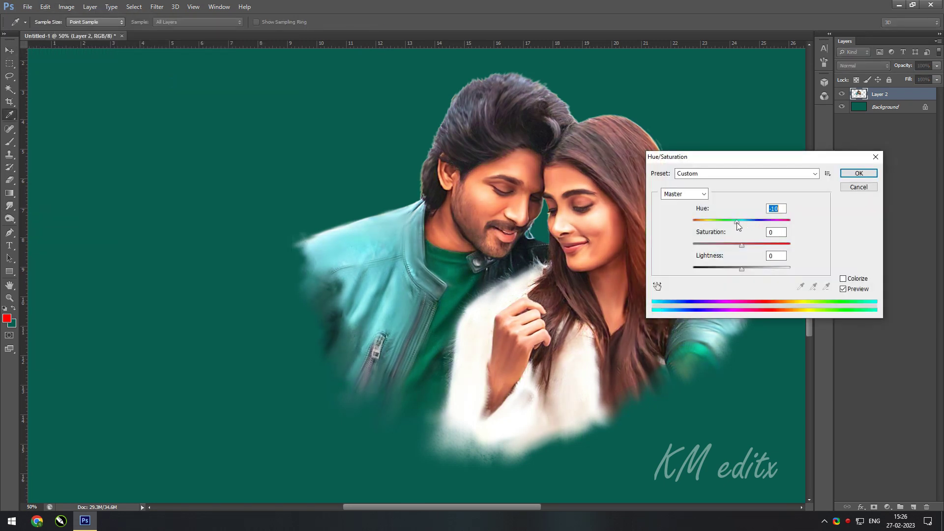
pyautogui.moveTo(745, 221); pyautogui.dragTo(742, 222)
pyautogui.moveTo(741, 245)
pyautogui.mouseDown()
pyautogui.moveTo(693, 245)
pyautogui.moveTo(789, 245)
pyautogui.mouseUp()
pyautogui.click(859, 187)
# Step: Scale Layer 2 up to about 146% and reposition it on the canvas
pyautogui.hotkey('ctrl', '0')
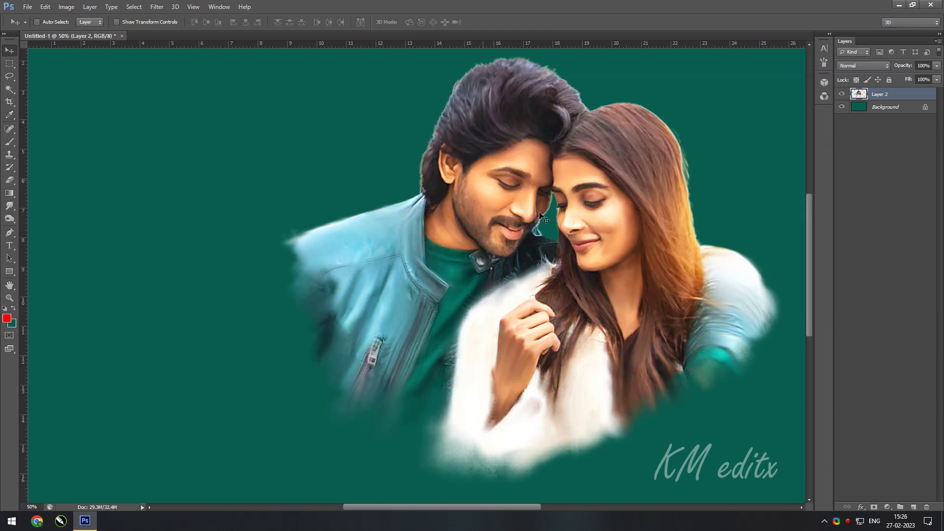
pyautogui.moveTo(671, 239); pyautogui.dragTo(437, 354)
pyautogui.hotkey('ctrl', 't')
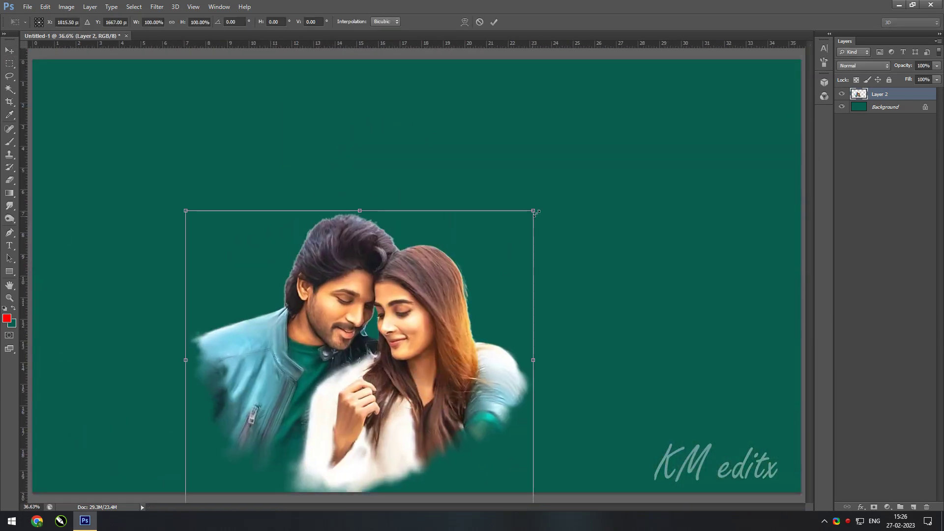
pyautogui.moveTo(533, 211); pyautogui.dragTo(674, 112)
pyautogui.moveTo(565, 251); pyautogui.dragTo(548, 242)
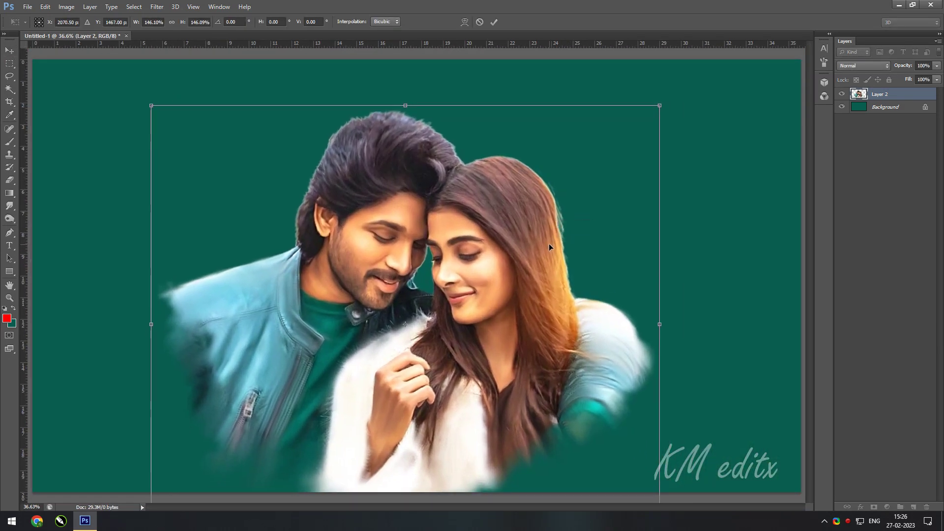
pyautogui.press('Return')
pyautogui.click(892, 105)
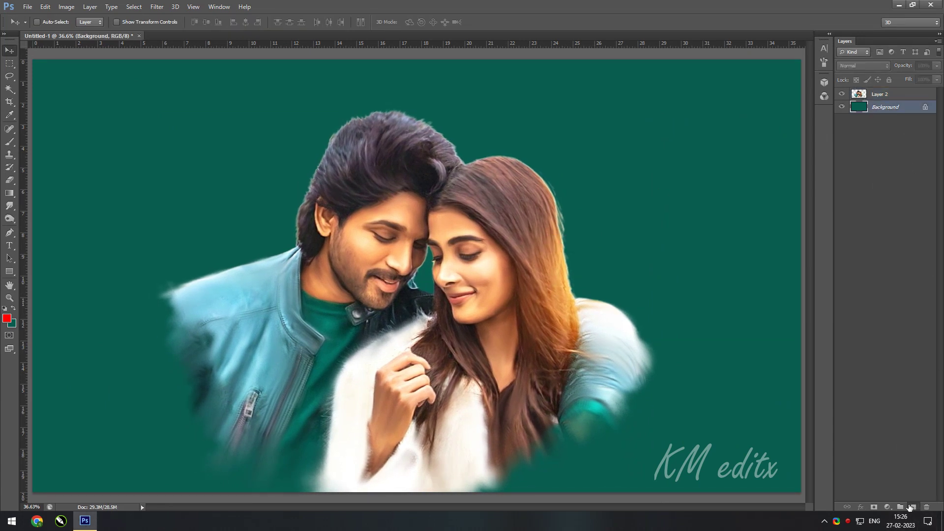
# Step: Create a new layer c1 above the Background and pick a light orange foreground colour
pyautogui.hotkey('ctrl', 'shift', 'alt', 'n')
pyautogui.doubleClick(883, 108)
pyautogui.press('Return')
pyautogui.press('b')
pyautogui.click(7, 318)
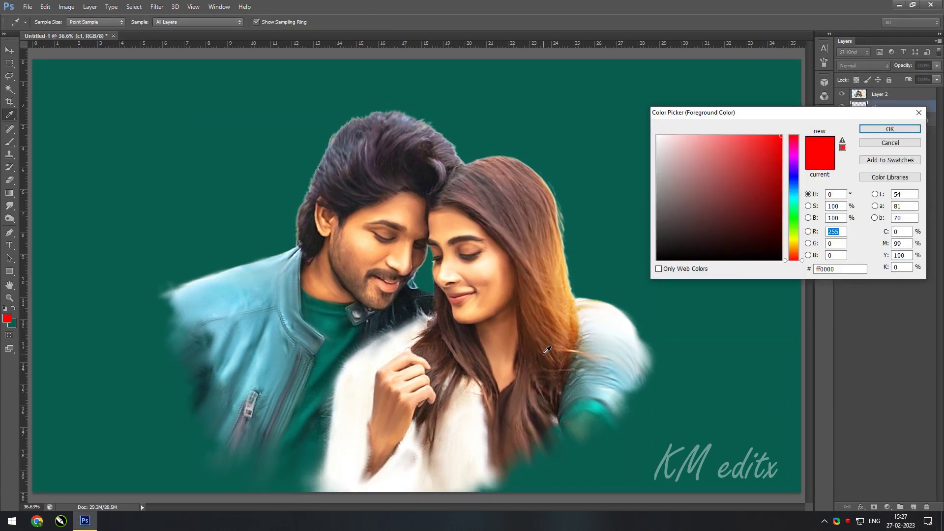
pyautogui.click(790, 258)
pyautogui.click(907, 127)
# Step: Paint soft orange blotches with a soft round brush at 100% opacity, then add layer C2
pyautogui.rightClick(654, 171)
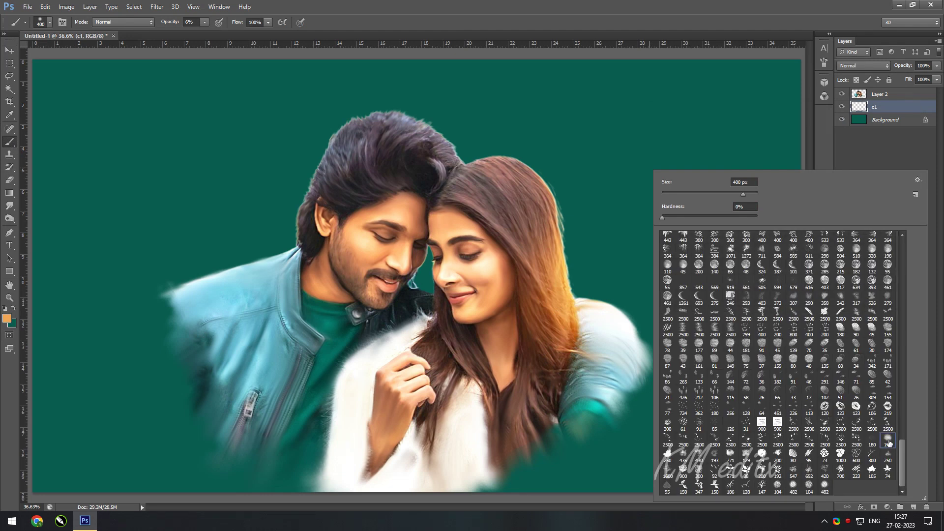
pyautogui.click(521, 172)
pyautogui.press('0')
pyautogui.moveTo(205, 130); pyautogui.dragTo(300, 158)
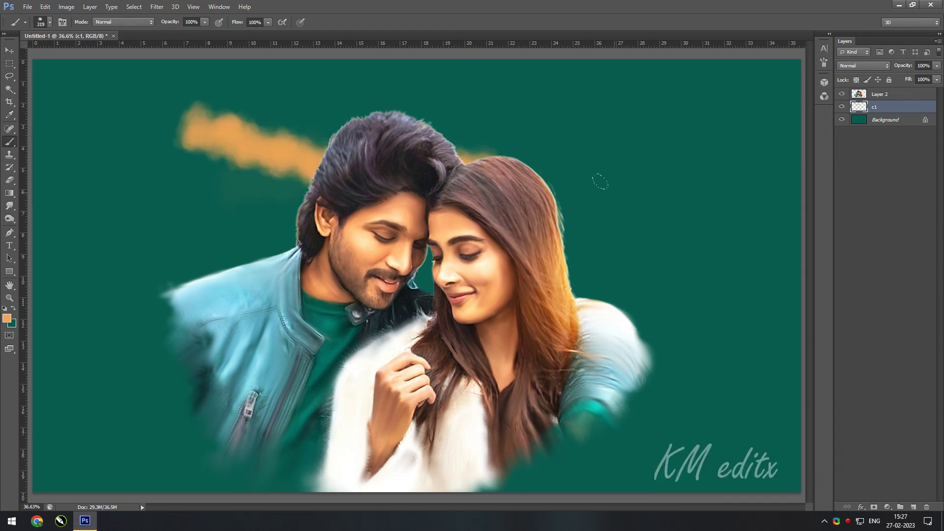
pyautogui.hotkey('ctrl', 'z')
pyautogui.moveTo(148, 295)
pyautogui.mouseDown()
pyautogui.moveTo(640, 197)
pyautogui.moveTo(172, 418)
pyautogui.moveTo(713, 172)
pyautogui.moveTo(138, 172)
pyautogui.mouseUp()
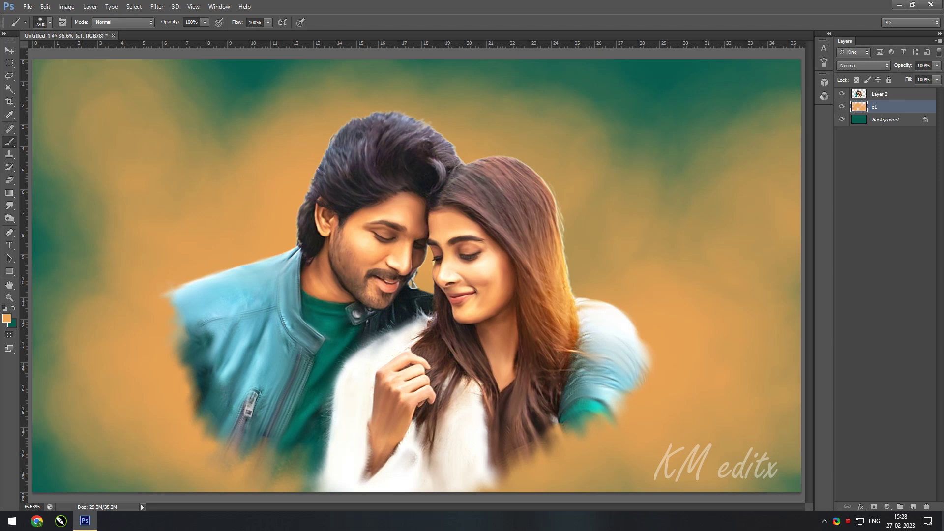
pyautogui.click(913, 507)
pyautogui.write('C2')
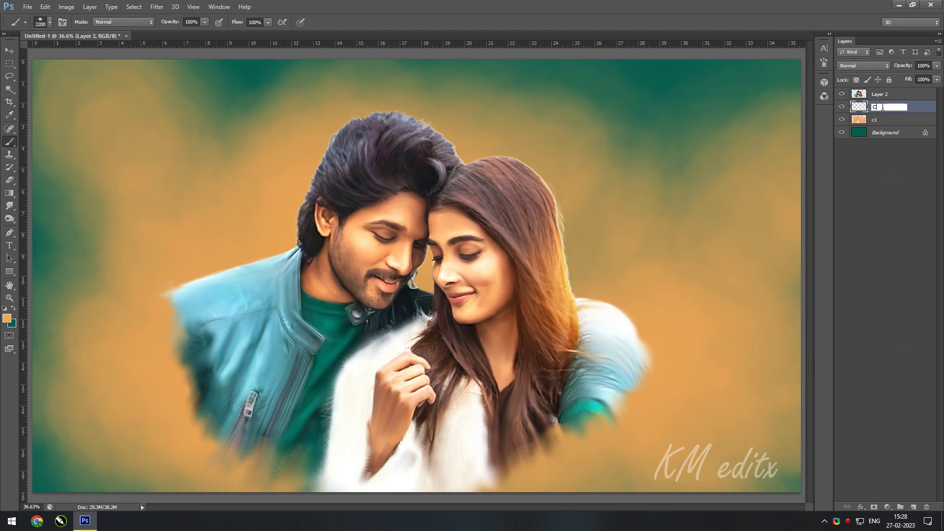
# Step: Paint soft bright blue across the lower background on C2 at 56% brush opacity
pyautogui.click(8, 319)
pyautogui.click(795, 188)
pyautogui.click(889, 131)
pyautogui.press('[')
pyautogui.press('[')
pyautogui.press('[')
pyautogui.click(231, 236)
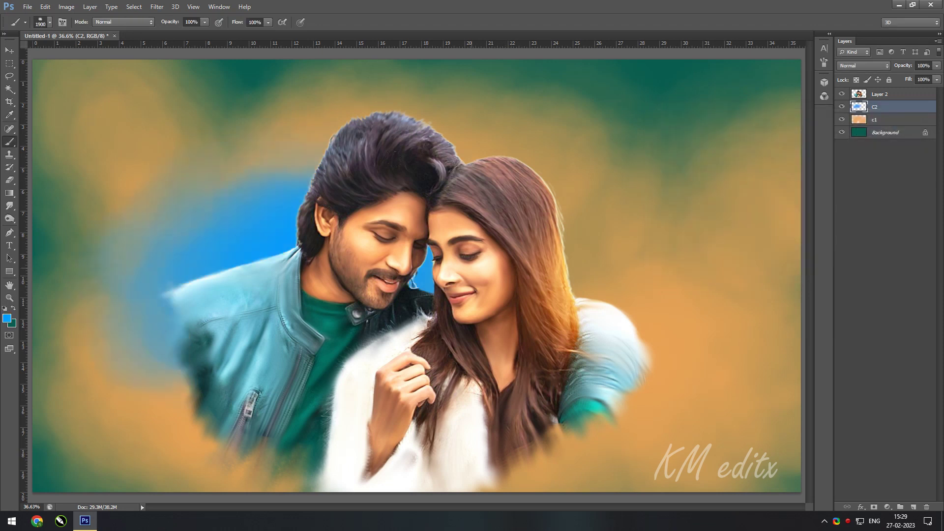
pyautogui.hotkey('ctrl', 'z')
pyautogui.press('5')
pyautogui.press('6')
pyautogui.moveTo(206, 295)
pyautogui.mouseDown()
pyautogui.moveTo(642, 330)
pyautogui.moveTo(713, 344)
pyautogui.mouseUp()
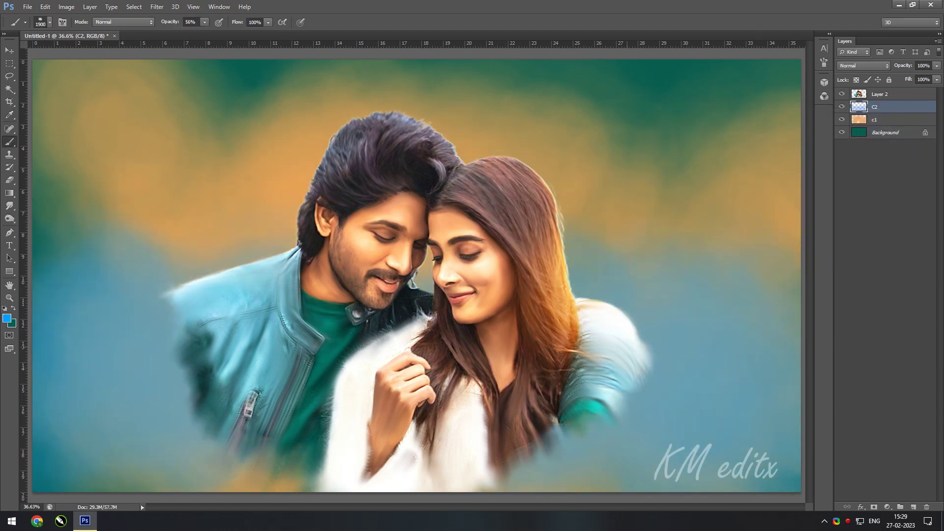
# Step: Add a new layer named c3 above C2 and set the brush to 800 px
pyautogui.rightClick(576, 411)
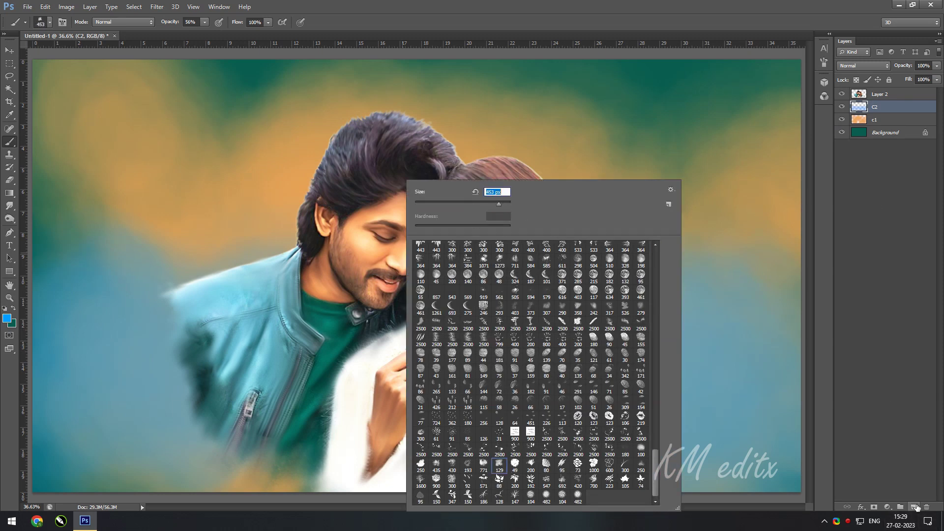
pyautogui.click(915, 507)
pyautogui.doubleClick(878, 107)
pyautogui.write('c3')
pyautogui.press('Return')
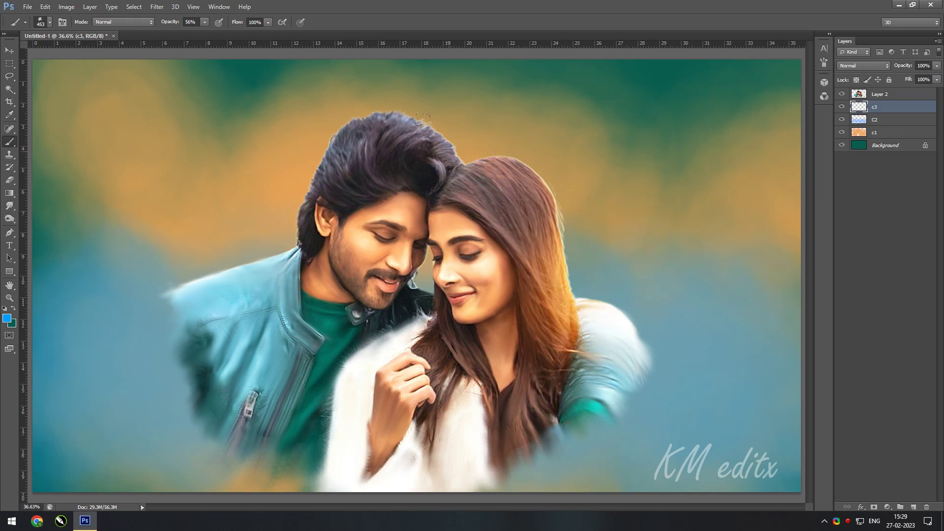
pyautogui.rightClick(358, 180)
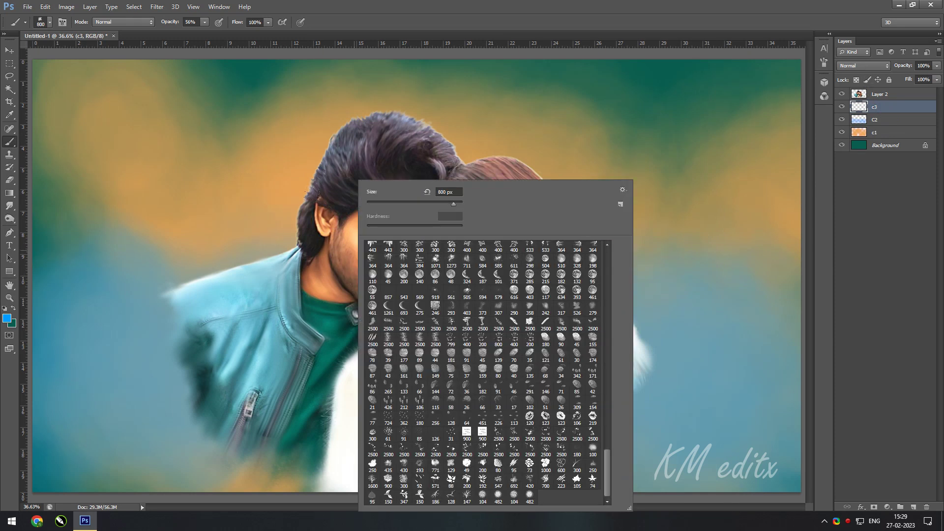
pyautogui.click(7, 318)
# Step: Try a dark purple, then set an orange foreground with 21% brush opacity
pyautogui.click(792, 204)
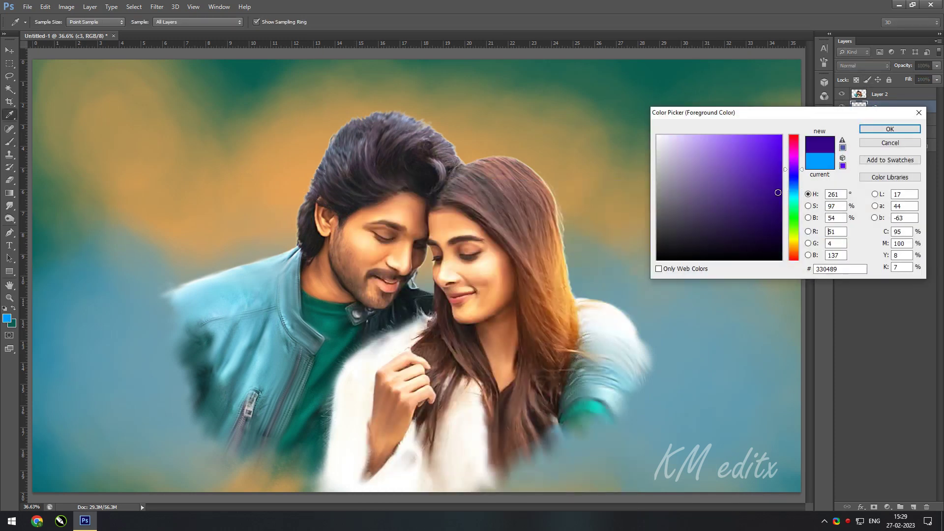
pyautogui.click(880, 132)
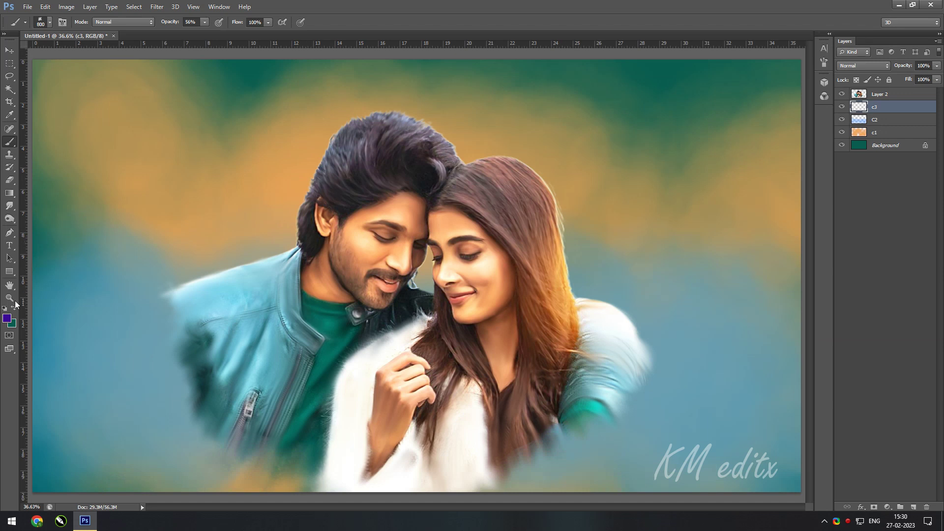
pyautogui.click(7, 318)
pyautogui.click(291, 182)
pyautogui.click(890, 140)
pyautogui.moveTo(205, 22); pyautogui.dragTo(188, 34)
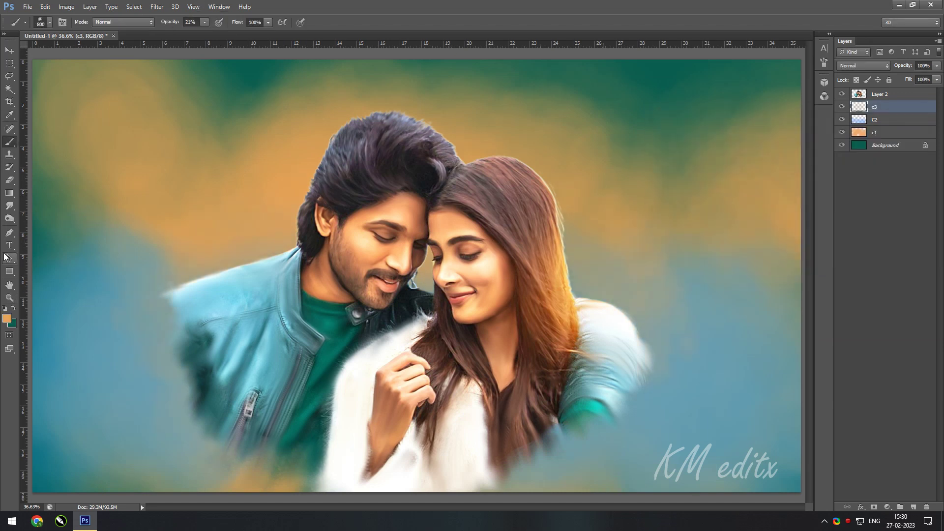
# Step: Shift the foreground colour to yellow-olive, then to brown-olive
pyautogui.click(7, 319)
pyautogui.click(792, 245)
pyautogui.click(902, 129)
pyautogui.click(7, 318)
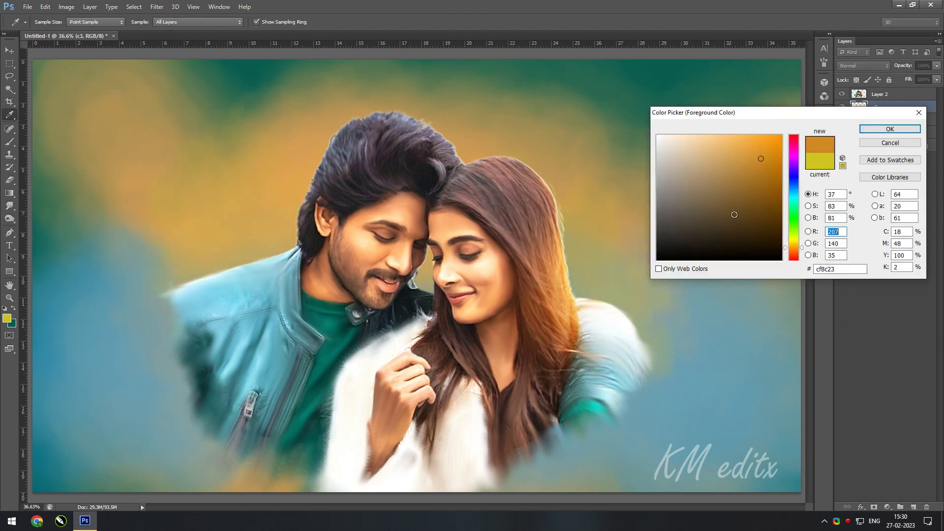
pyautogui.click(890, 129)
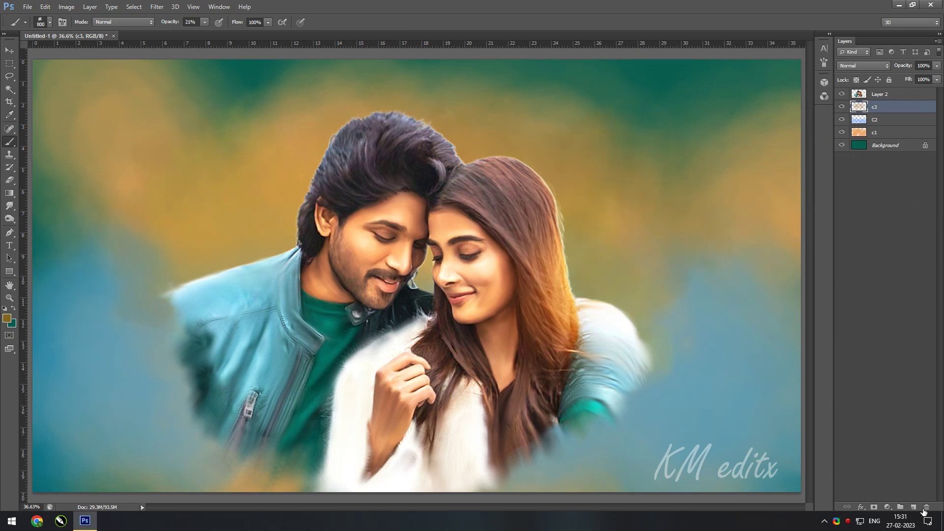
# Step: On a new layer, paint bright yellow glow across the upper background and heads at 38% opacity
pyautogui.click(913, 507)
pyautogui.click(7, 318)
pyautogui.click(777, 140)
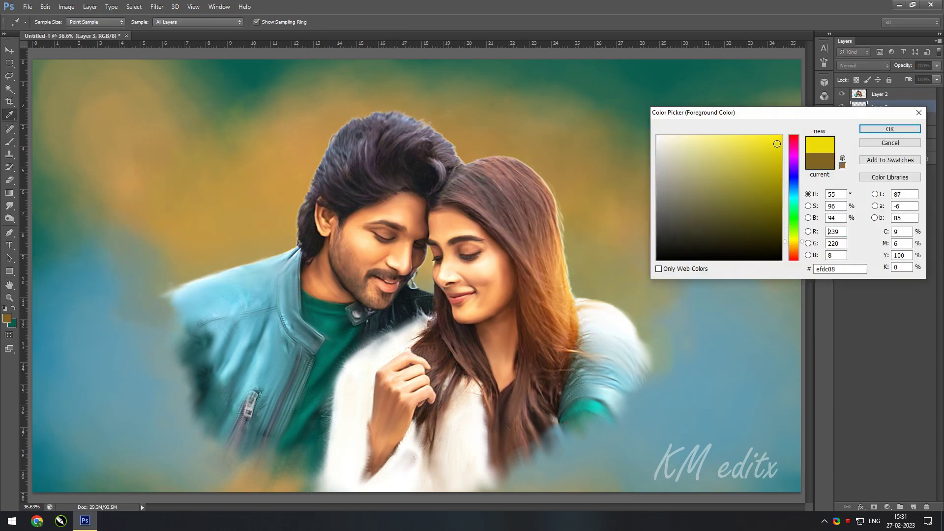
pyautogui.click(890, 129)
pyautogui.click(205, 22)
pyautogui.moveTo(204, 33); pyautogui.dragTo(213, 33)
pyautogui.moveTo(236, 241); pyautogui.dragTo(590, 211)
pyautogui.moveTo(275, 222); pyautogui.dragTo(196, 147)
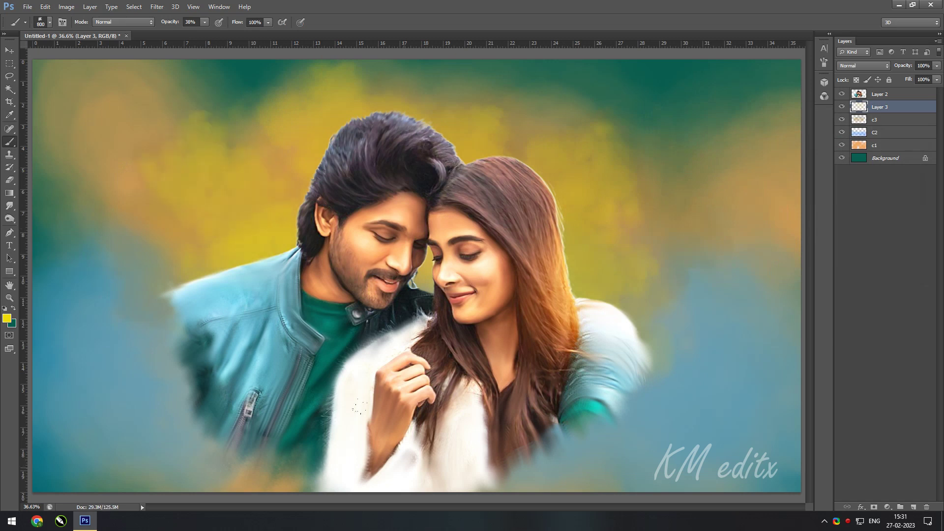
pyautogui.moveTo(516, 309); pyautogui.dragTo(615, 295)
pyautogui.click(7, 319)
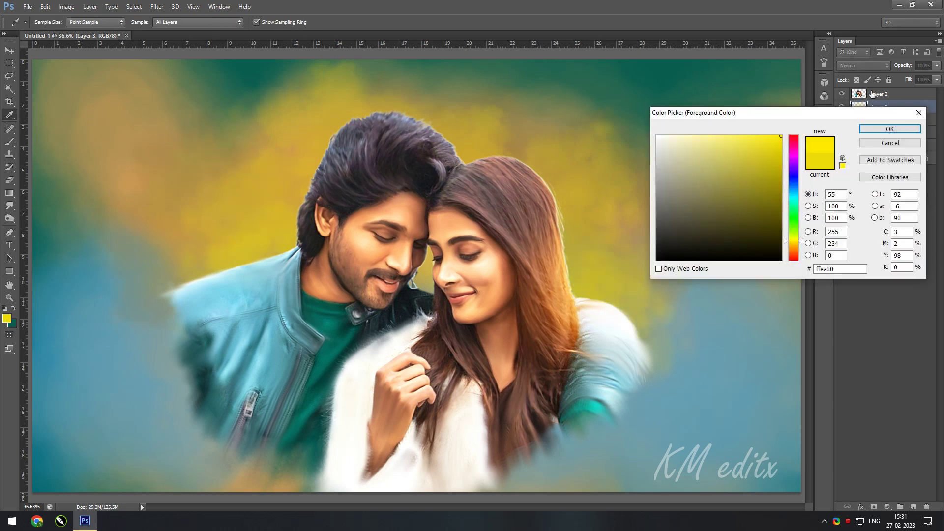
pyautogui.click(890, 129)
# Step: On new layer c5, paint bright cyan over the yellow background with a 900 px brush at 29%
pyautogui.click(913, 507)
pyautogui.doubleClick(880, 107)
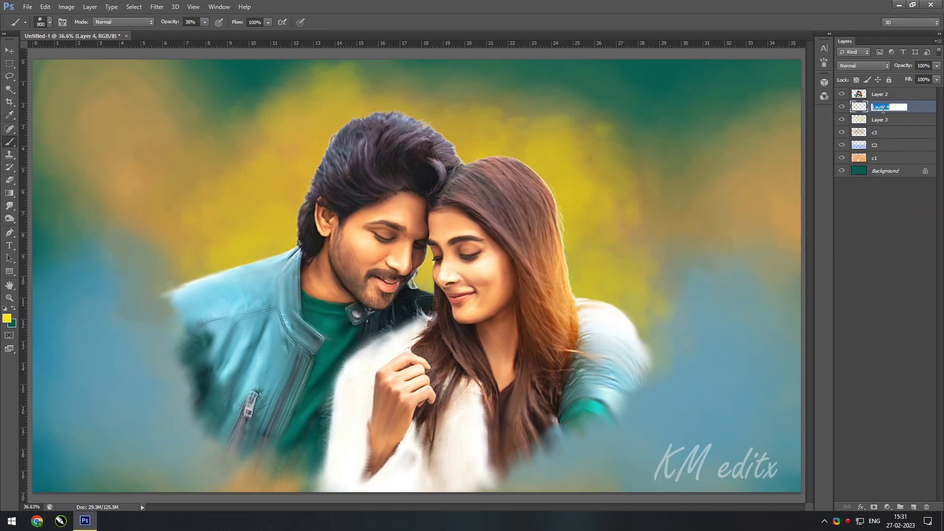
pyautogui.write('c5')
pyautogui.press('Return')
pyautogui.keyDown('alt'); pyautogui.keyDown('shift'); pyautogui.rightClick(751, 187); pyautogui.keyUp('shift'); pyautogui.keyUp('alt')
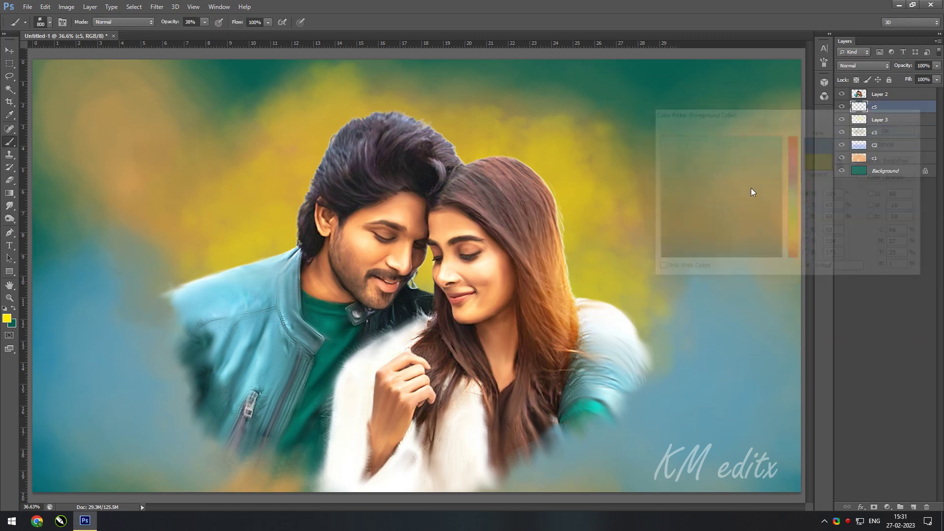
pyautogui.click(7, 319)
pyautogui.click(902, 130)
pyautogui.press(']')
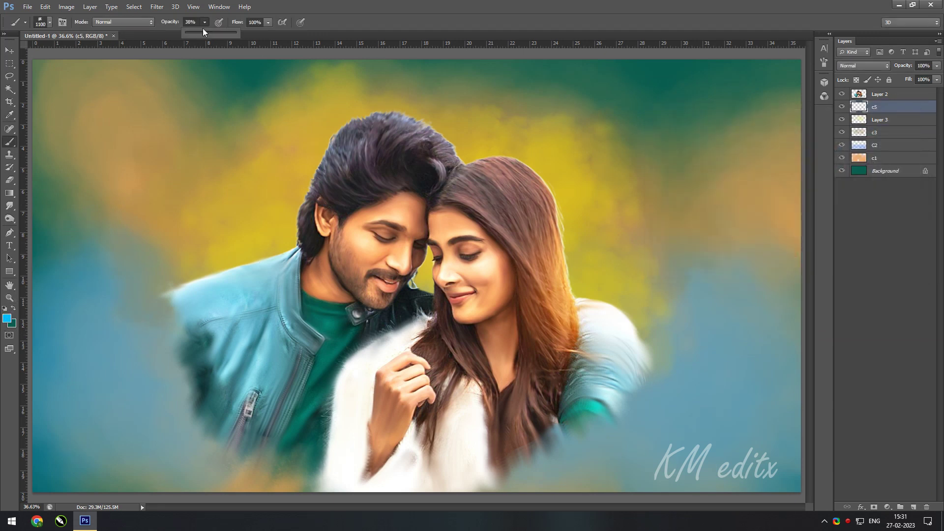
pyautogui.moveTo(203, 30); pyautogui.dragTo(199, 30)
pyautogui.moveTo(585, 236); pyautogui.dragTo(266, 147)
pyautogui.moveTo(246, 88); pyautogui.dragTo(566, 79)
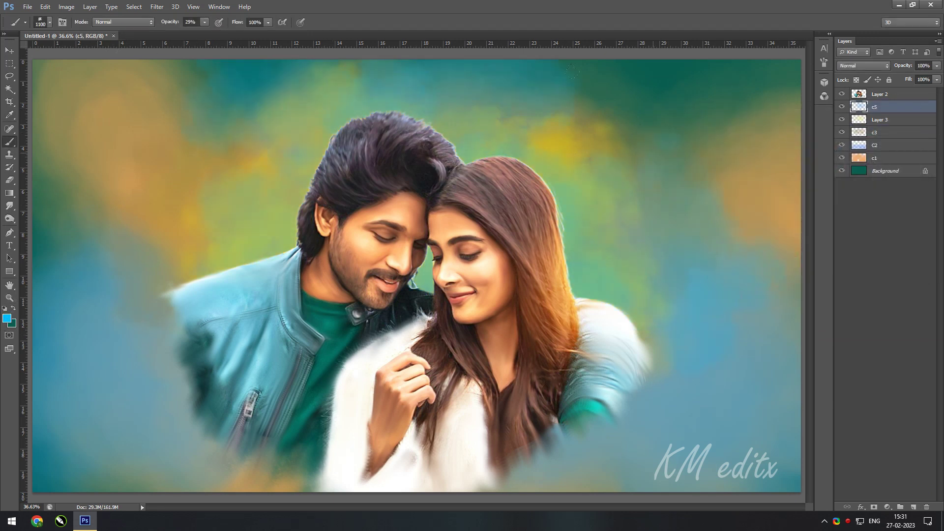
# Step: Paint yellow-green on both sides of the woman and in the lower corners, then select Layer 2
pyautogui.click(7, 319)
pyautogui.click(795, 237)
pyautogui.click(902, 130)
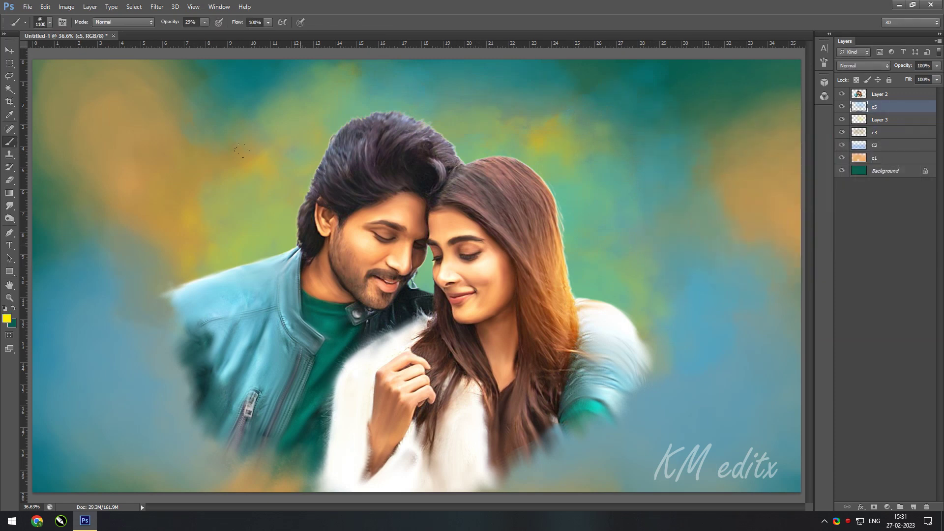
pyautogui.moveTo(242, 150); pyautogui.dragTo(595, 221)
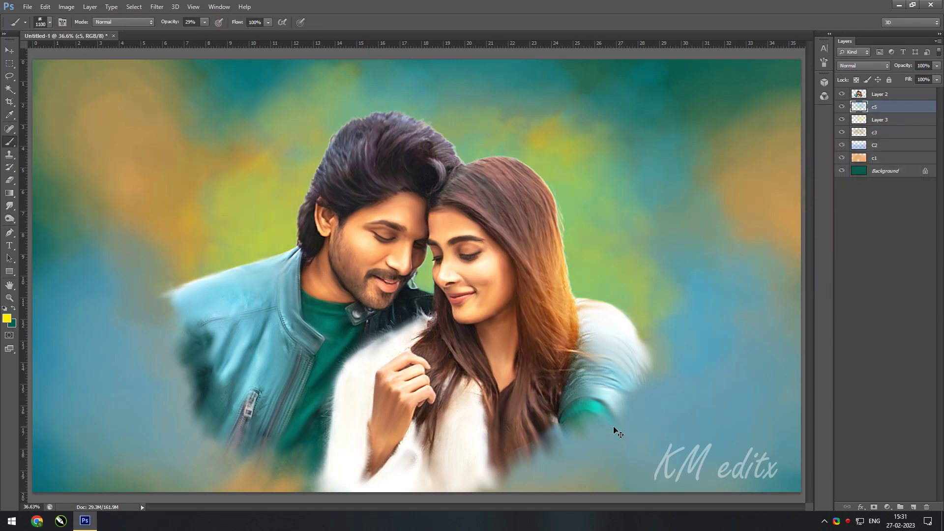
pyautogui.moveTo(173, 487); pyautogui.dragTo(231, 389)
pyautogui.moveTo(541, 487); pyautogui.dragTo(688, 388)
pyautogui.click(10, 51)
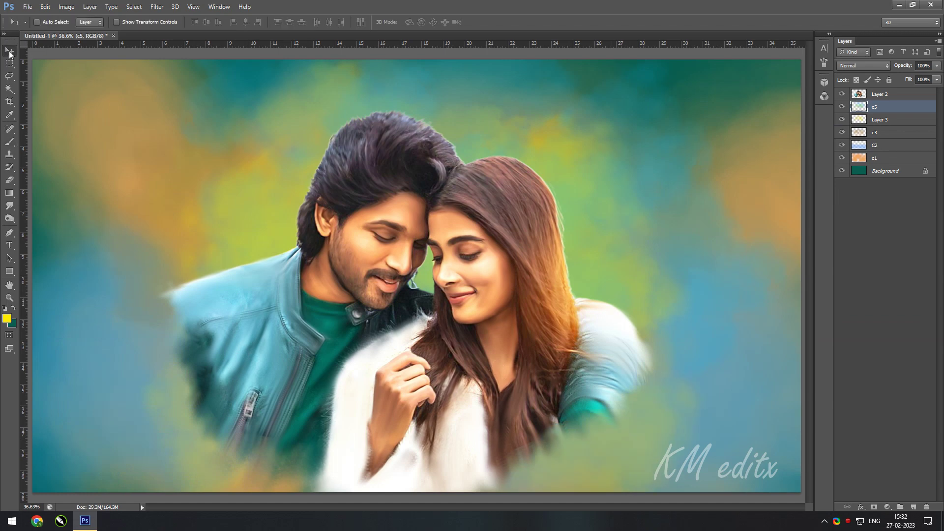
pyautogui.keyDown('ctrl'); pyautogui.click(552, 251); pyautogui.keyUp('ctrl')
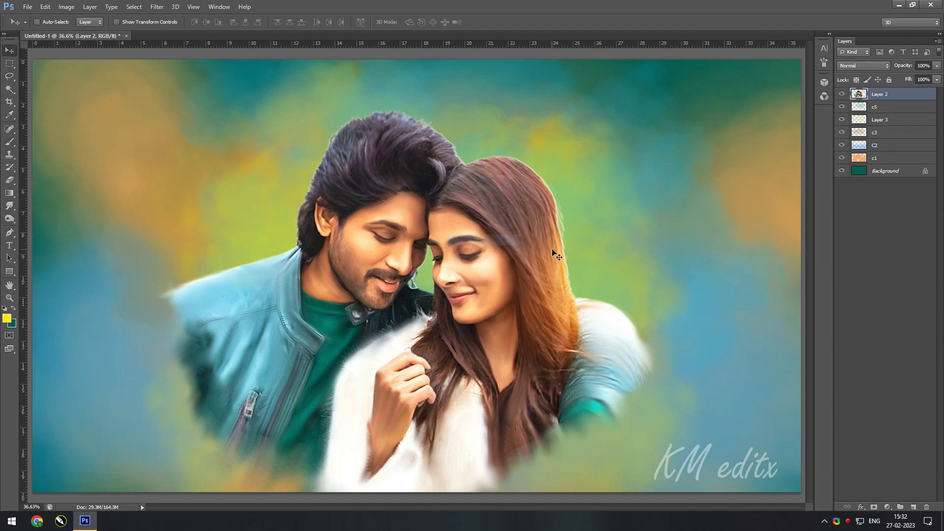
# Step: Fit the whole image in the window and ready the Smudge tool at size 100
pyautogui.click(157, 7)
pyautogui.press('Escape')
pyautogui.scroll(1, 507, 286)
pyautogui.scroll(1, 509, 277)
pyautogui.hotkey('ctrl', '0')
pyautogui.press('r')
pyautogui.scroll(2, 492, 197)
pyautogui.rightClick(436, 188)
pyautogui.press('Escape')
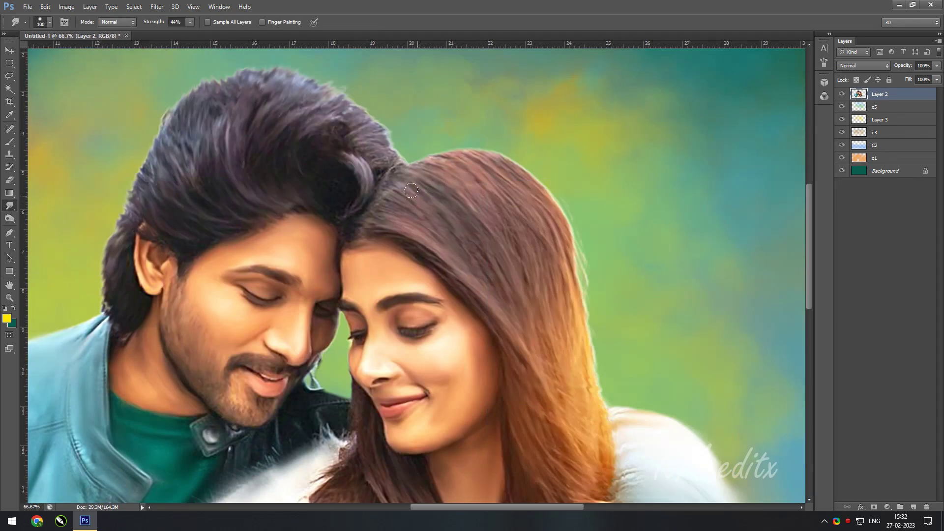
# Step: Smudge the woman's hair edge into soft strands, enlarging the brush to 125
pyautogui.moveTo(411, 190)
pyautogui.mouseDown()
pyautogui.moveTo(465, 216)
pyautogui.moveTo(514, 201)
pyautogui.moveTo(566, 236)
pyautogui.moveTo(571, 301)
pyautogui.moveTo(501, 266)
pyautogui.moveTo(571, 344)
pyautogui.mouseUp()
pyautogui.moveTo(413, 221); pyautogui.dragTo(443, 275)
pyautogui.press(']')
pyautogui.moveTo(519, 329); pyautogui.dragTo(501, 266)
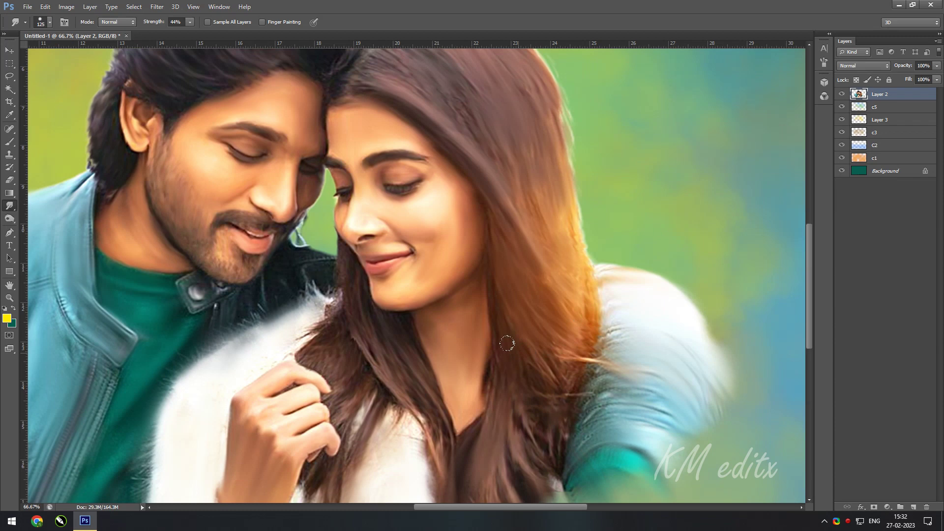
pyautogui.moveTo(550, 315); pyautogui.dragTo(585, 246)
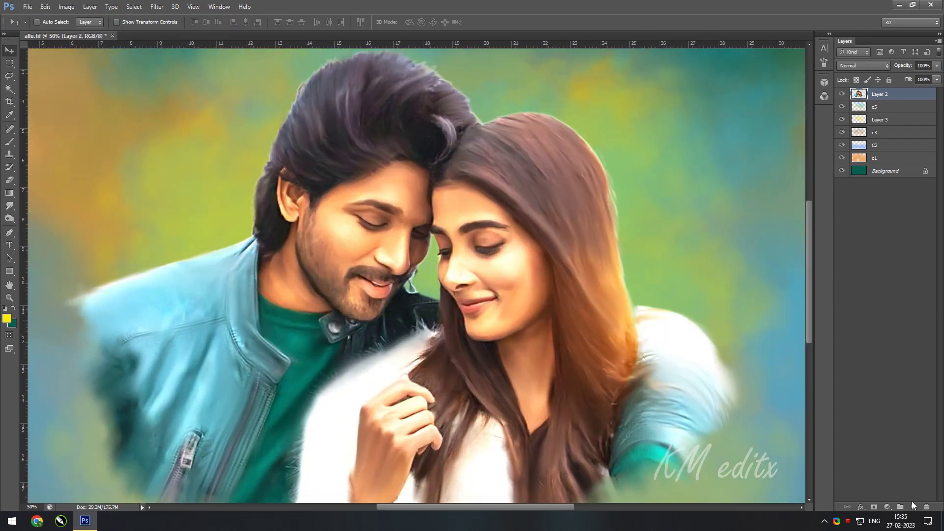
# Step: Add a layer named F1 and sample a brown tone from the woman's hair
pyautogui.click(913, 507)
pyautogui.doubleClick(887, 97)
pyautogui.write('F1')
pyautogui.press('Return')
pyautogui.scroll(2, 539, 111)
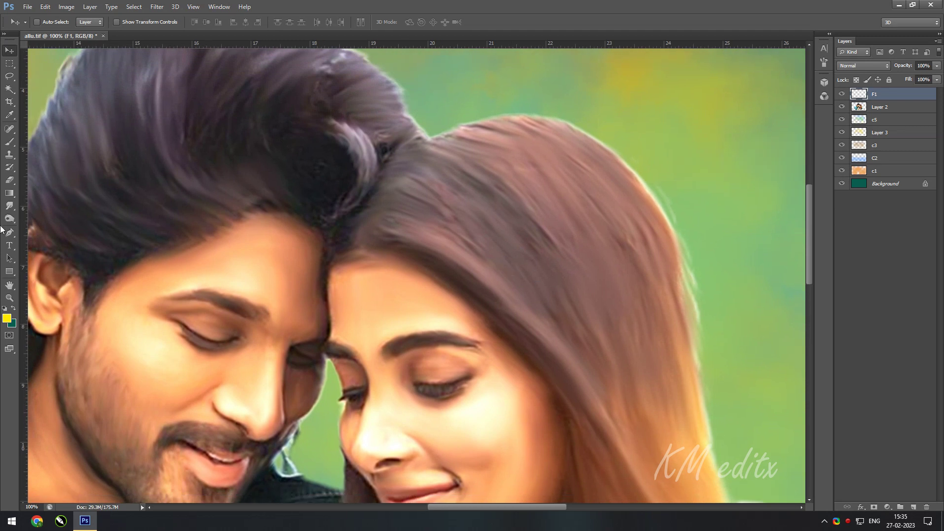
pyautogui.click(7, 318)
pyautogui.click(587, 177)
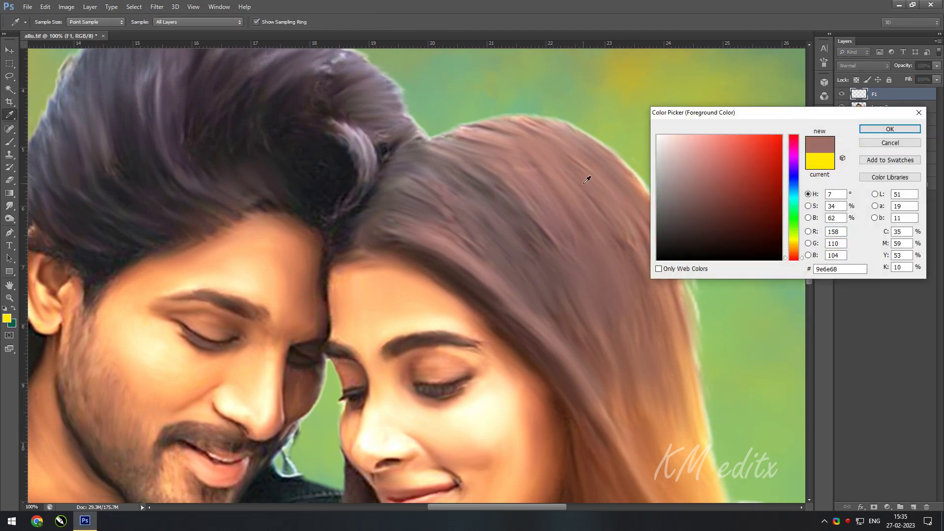
pyautogui.press('Return')
# Step: Paint fine 1 px hair strands at 80% opacity, then make Layer 2 active
pyautogui.click(9, 142)
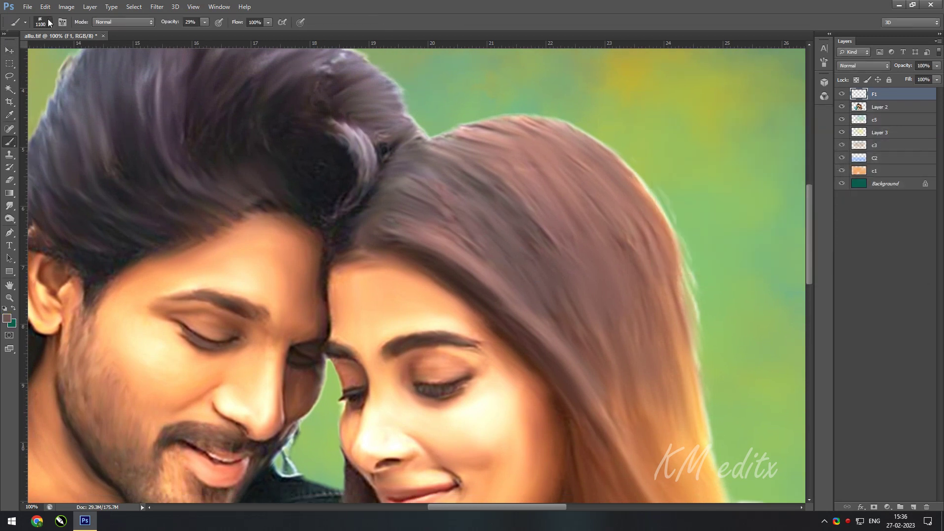
pyautogui.click(49, 22)
pyautogui.press('Return')
pyautogui.scroll(-3, 496, 294)
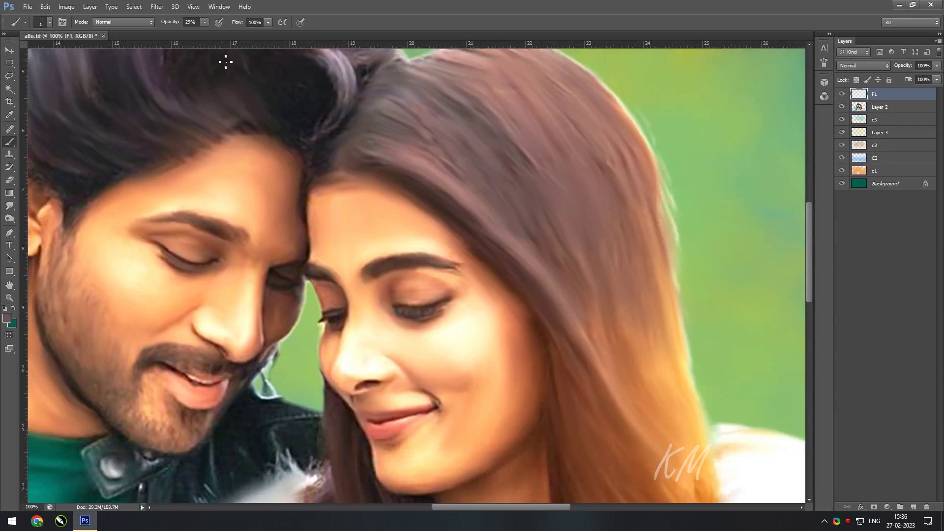
pyautogui.press('Return')
pyautogui.moveTo(653, 407)
pyautogui.mouseDown()
pyautogui.moveTo(595, 312)
pyautogui.moveTo(571, 231)
pyautogui.mouseUp()
pyautogui.moveTo(558, 345)
pyautogui.mouseDown()
pyautogui.moveTo(516, 189)
pyautogui.moveTo(624, 381)
pyautogui.mouseUp()
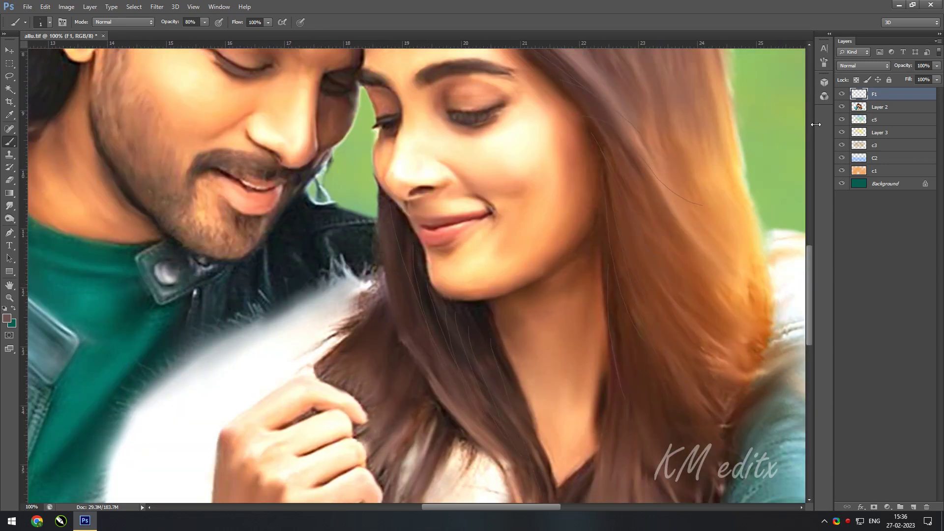
pyautogui.hotkey('alt', '[')
pyautogui.click(10, 206)
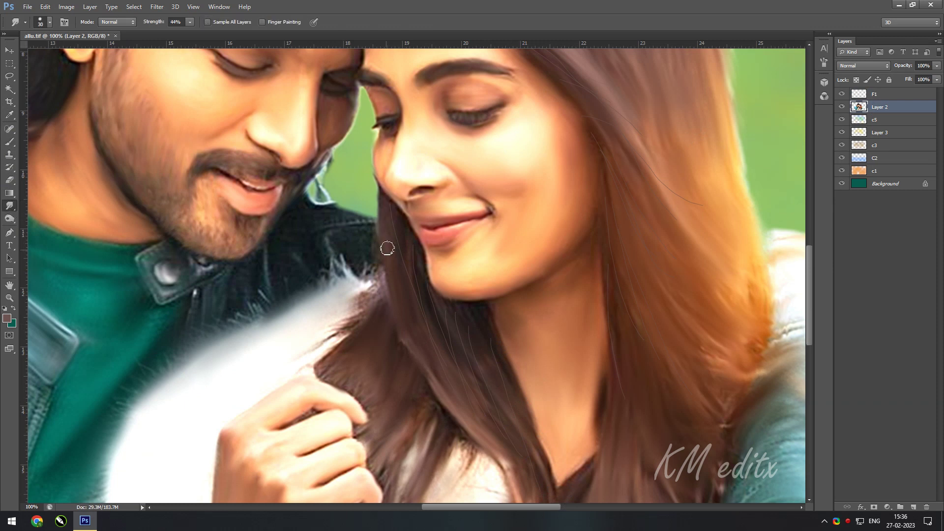
# Step: With the brush on the man's hair, pick a dark hair colour at 75% opacity
pyautogui.press('b')
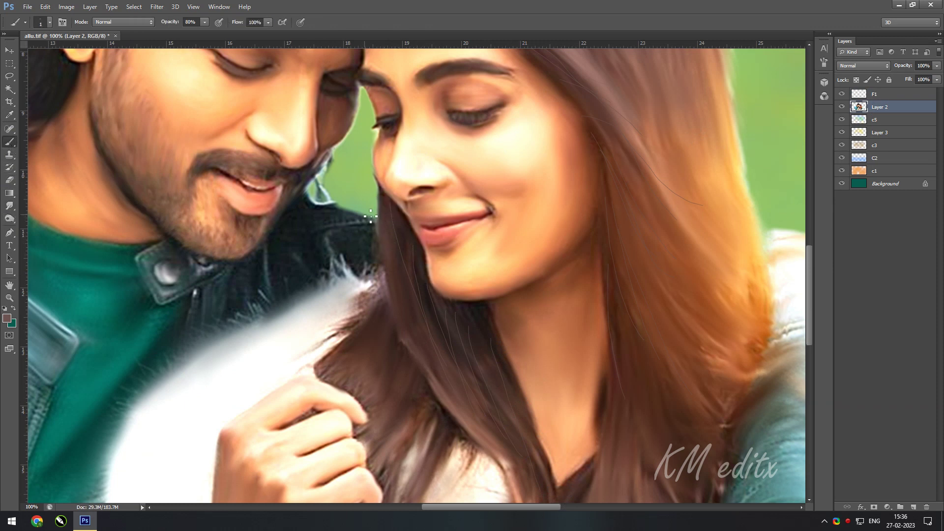
pyautogui.moveTo(412, 347); pyautogui.dragTo(411, 276)
pyautogui.scroll(-2, 423, 295)
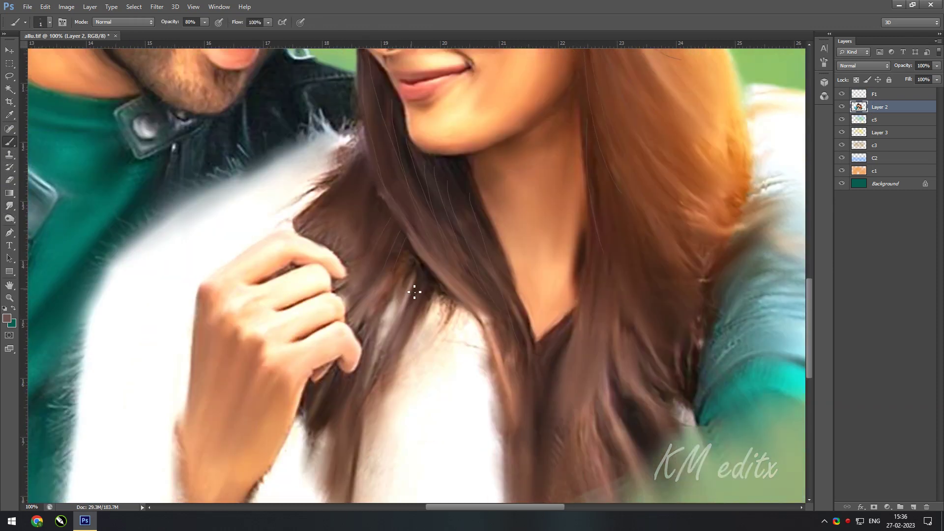
pyautogui.scroll(10, 374, 402)
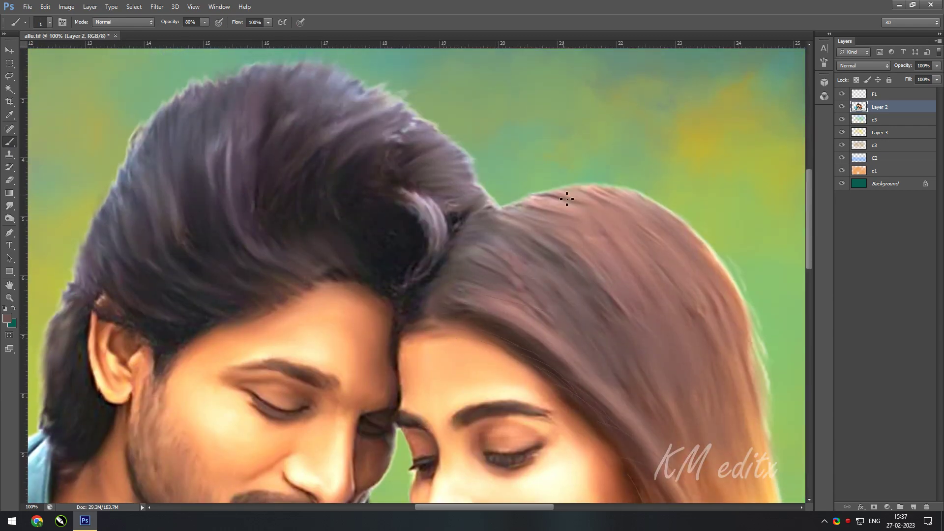
pyautogui.moveTo(363, 259); pyautogui.dragTo(481, 312)
pyautogui.click(7, 318)
pyautogui.click(350, 317)
pyautogui.press('Return')
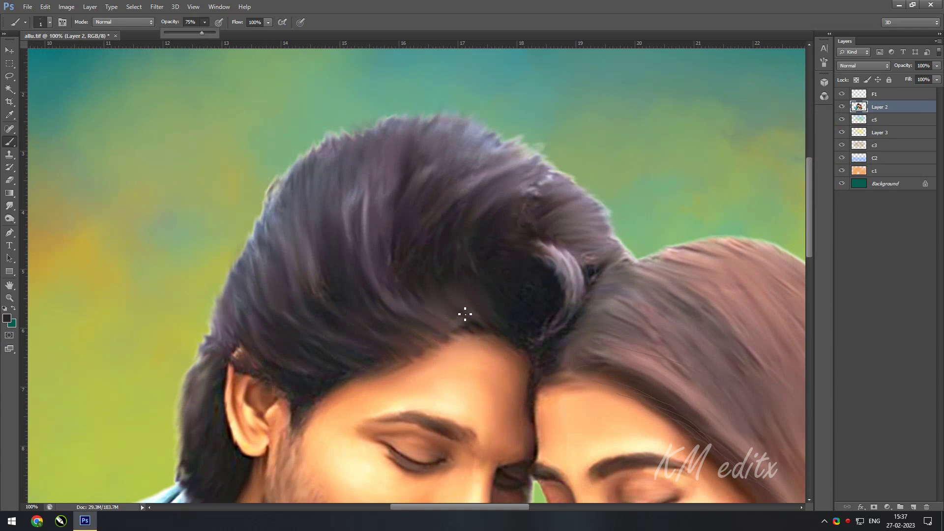
pyautogui.click(464, 315)
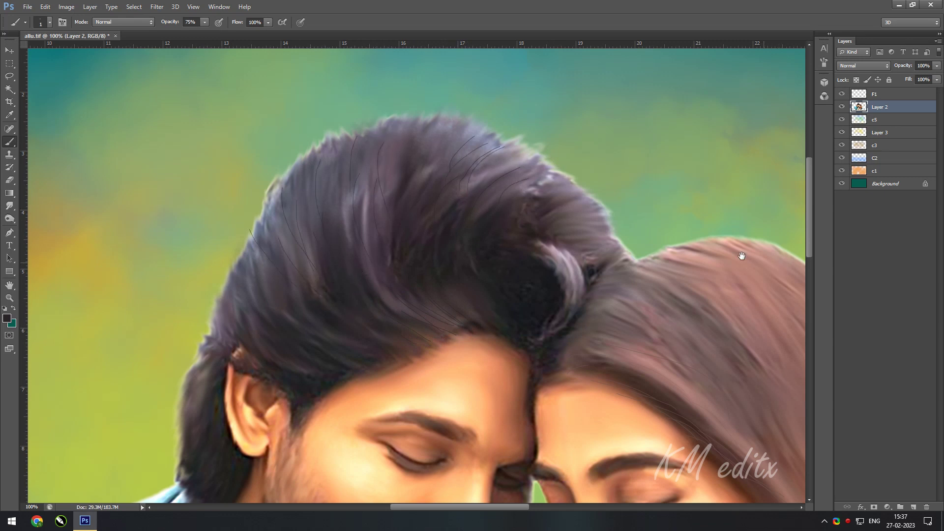
# Step: Pick a light brown foreground colour and make F1 the active layer
pyautogui.moveTo(742, 256); pyautogui.dragTo(360, 175)
pyautogui.click(7, 318)
pyautogui.click(689, 161)
pyautogui.click(889, 138)
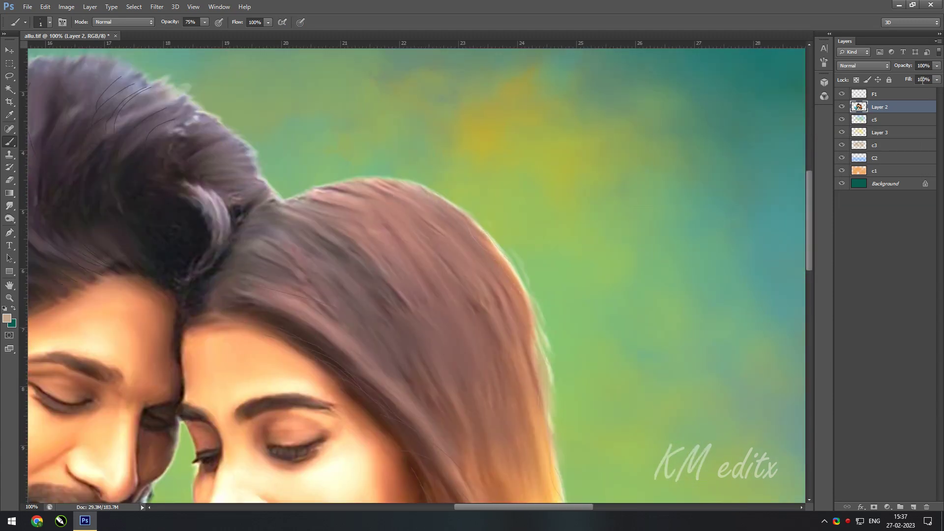
pyautogui.click(880, 94)
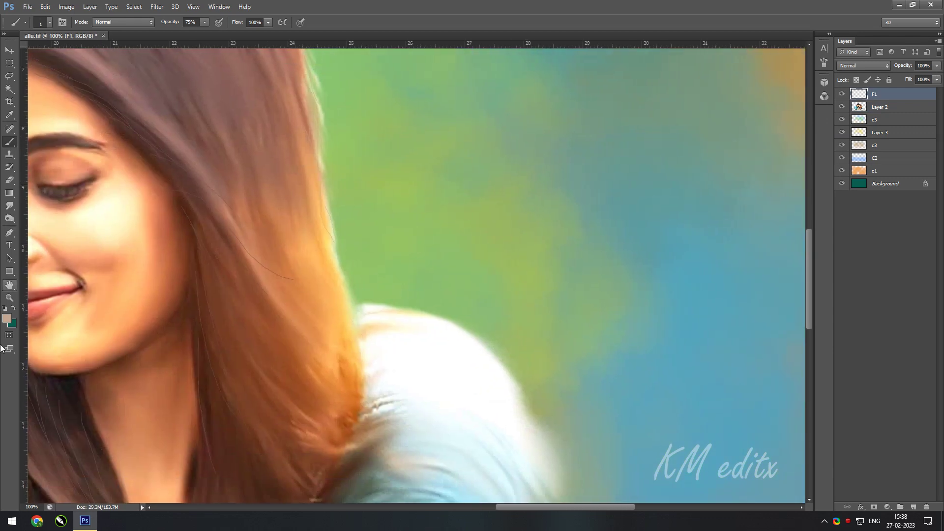
# Step: Sample a light yellow and paint light strands along the top of the man's hair
pyautogui.click(5, 308)
pyautogui.click(334, 237)
pyautogui.press('Return')
pyautogui.press('b')
pyautogui.scroll(-2, 401, 270)
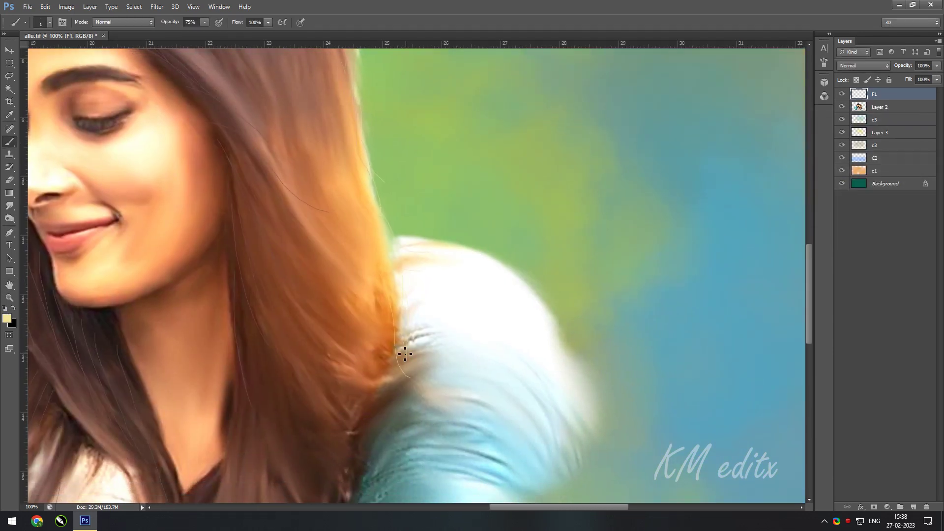
pyautogui.scroll(5, 415, 327)
pyautogui.scroll(3, 404, 241)
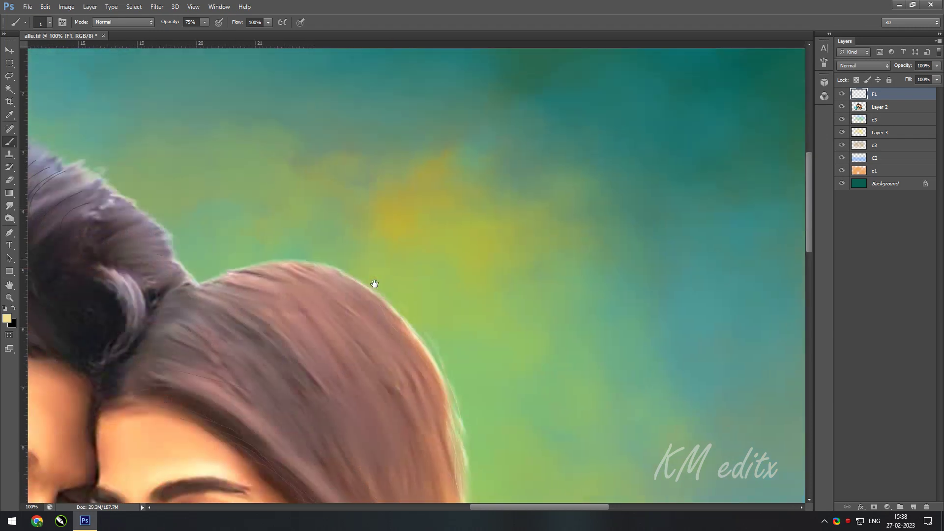
pyautogui.scroll(1, 332, 279)
pyautogui.hscroll(-4, 468, 339)
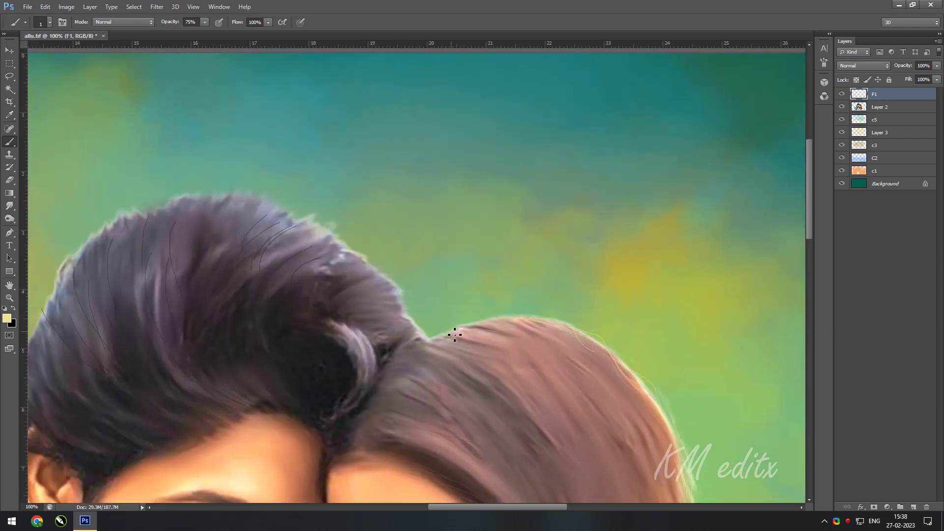
pyautogui.scroll(1, 454, 334)
pyautogui.hscroll(-4, 455, 335)
pyautogui.moveTo(432, 256); pyautogui.dragTo(464, 245)
pyautogui.moveTo(458, 252); pyautogui.dragTo(473, 260)
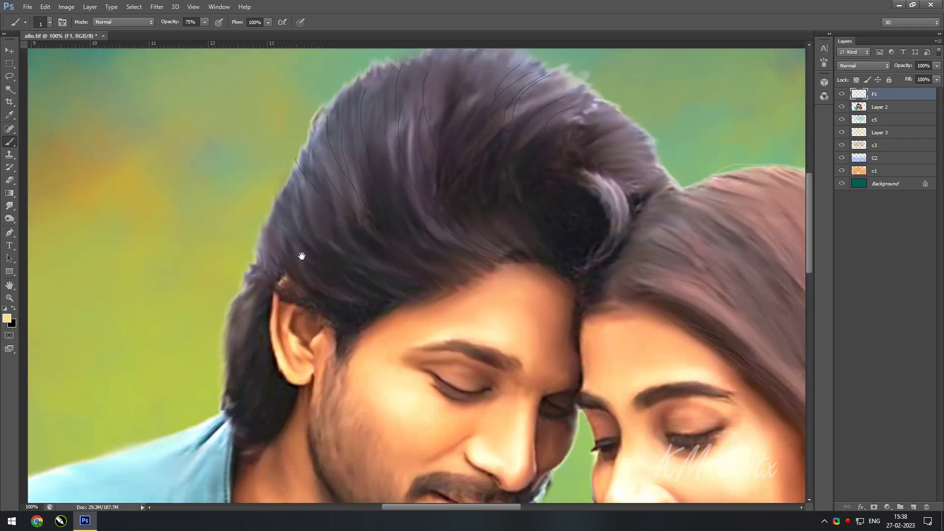
# Step: Group Layer 2 and F1 into a locked Group 1 and open layer options to flatten
pyautogui.moveTo(343, 322); pyautogui.dragTo(297, 203)
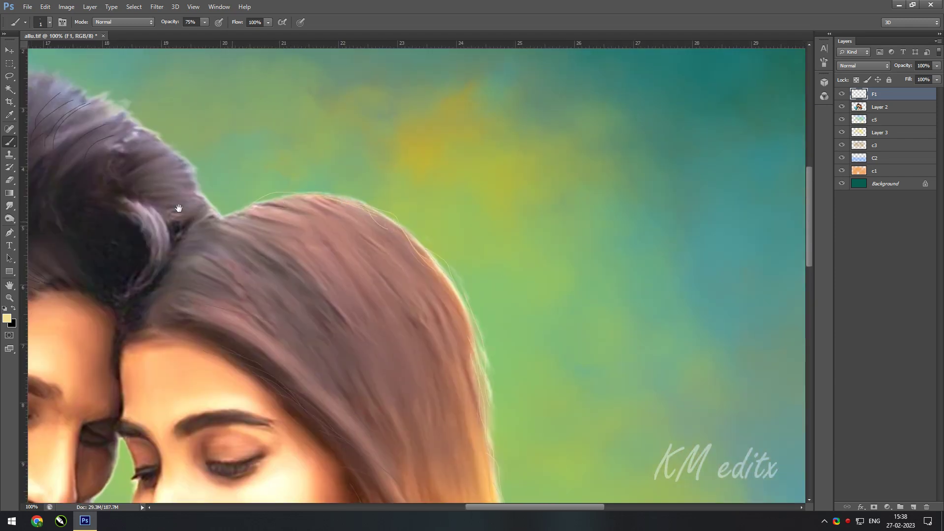
pyautogui.press('v')
pyautogui.moveTo(178, 208)
pyautogui.mouseDown()
pyautogui.moveTo(453, 173)
pyautogui.moveTo(474, 202)
pyautogui.mouseUp()
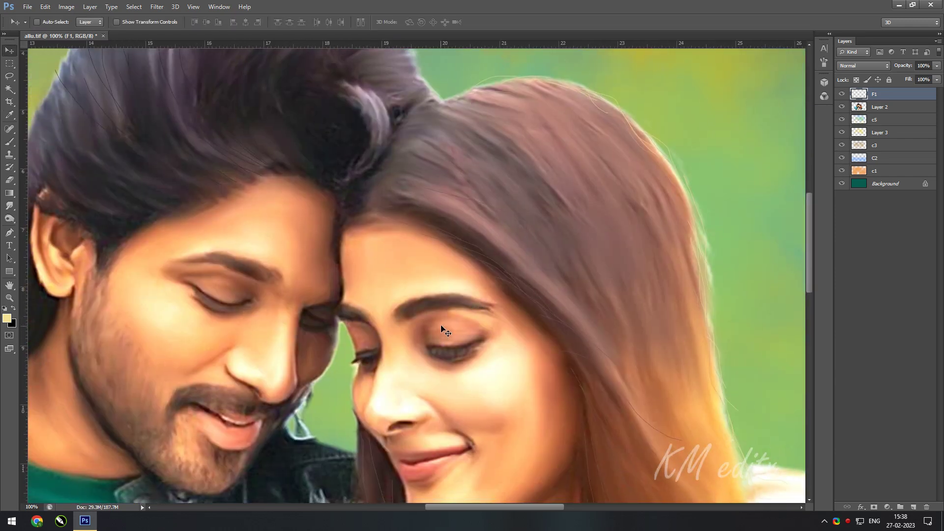
pyautogui.hotkey('ctrl', '0')
pyautogui.keyDown('shift'); pyautogui.click(889, 109); pyautogui.keyUp('shift')
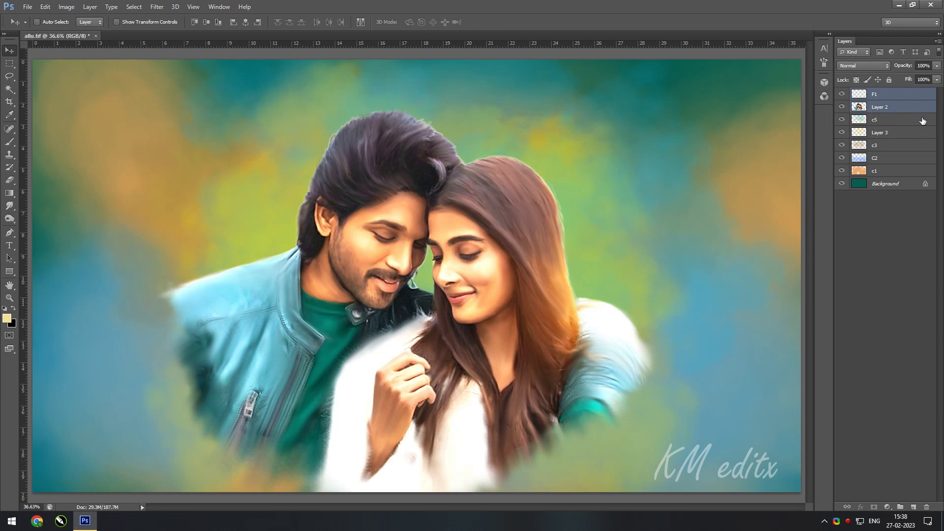
pyautogui.hotkey('ctrl', 'g')
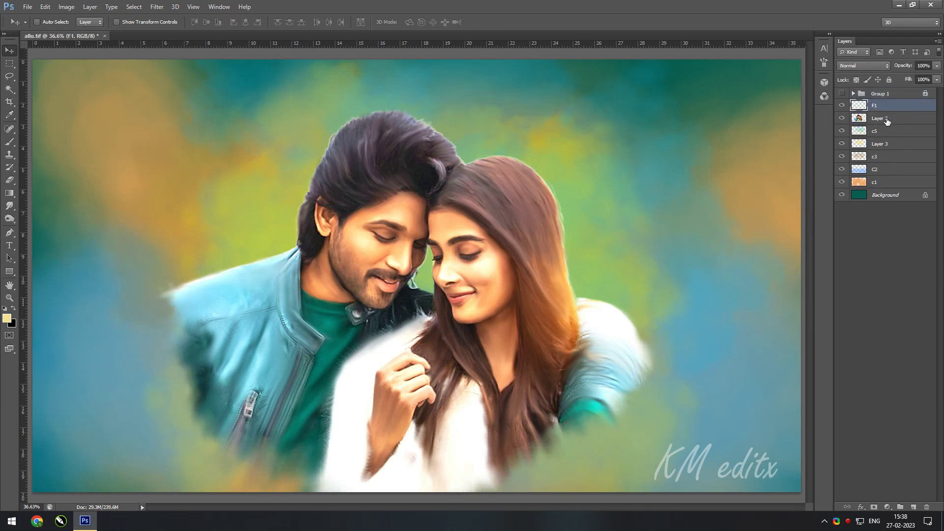
pyautogui.click(888, 80)
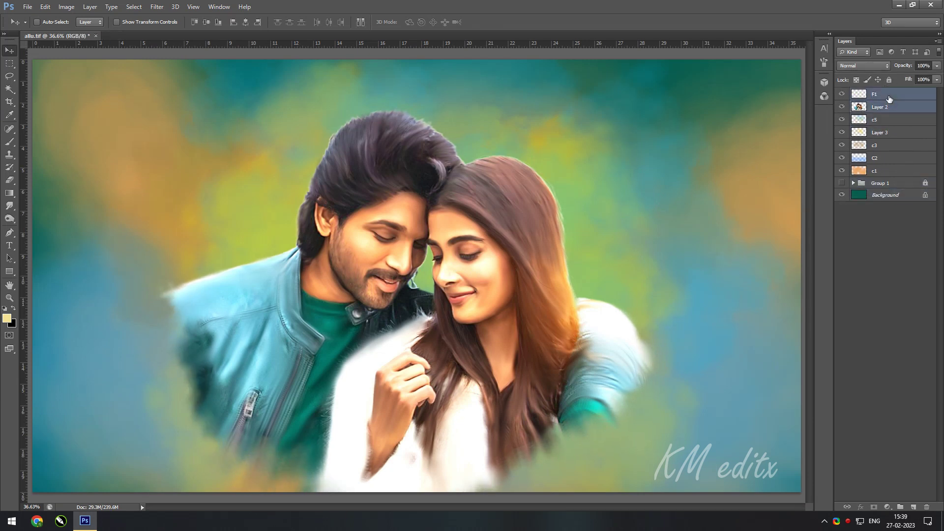
pyautogui.rightClick(885, 95)
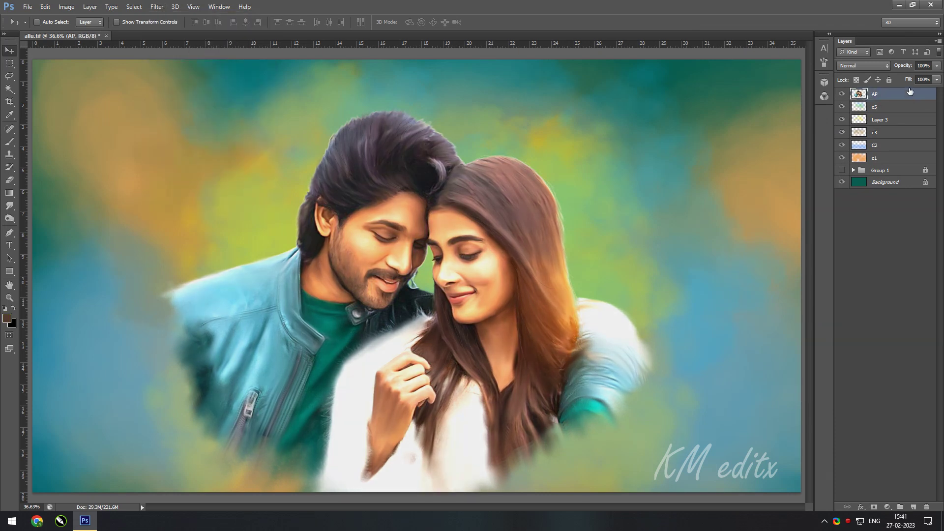
# Step: Apply Hue/Saturation to AP with Saturation about -6 and Hue and Lightness at 0
pyautogui.click(66, 6)
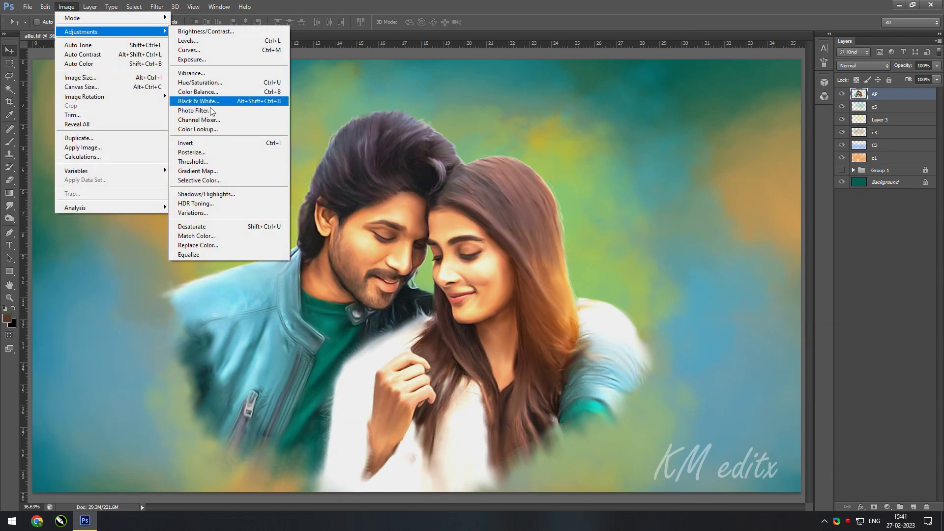
pyautogui.click(207, 86)
pyautogui.moveTo(742, 222)
pyautogui.mouseDown()
pyautogui.moveTo(754, 244)
pyautogui.moveTo(735, 244)
pyautogui.moveTo(744, 221)
pyautogui.mouseUp()
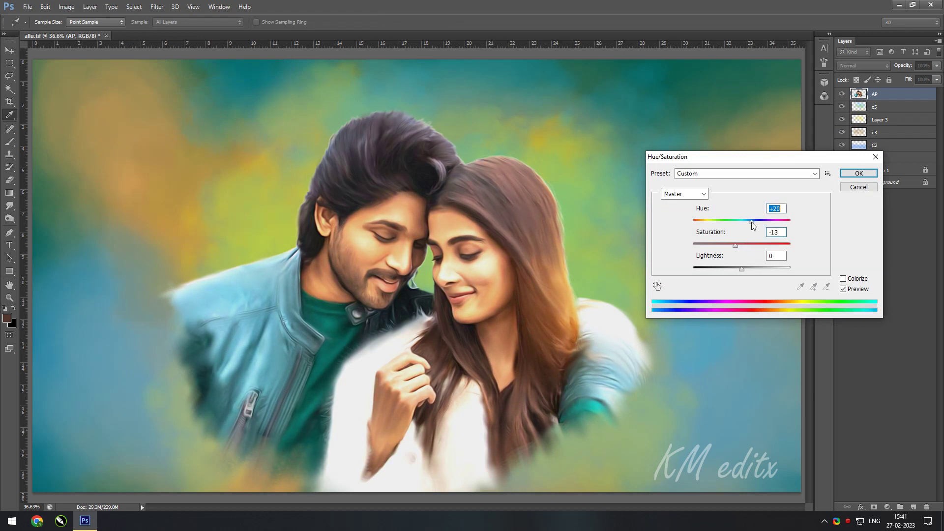
pyautogui.moveTo(742, 268); pyautogui.dragTo(750, 268)
pyautogui.write('0')
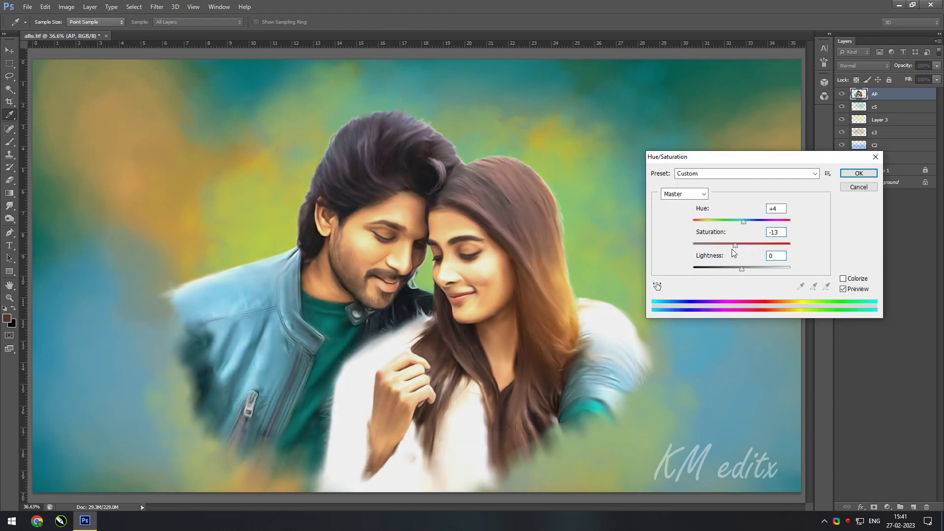
pyautogui.moveTo(743, 221); pyautogui.dragTo(739, 246)
pyautogui.click(843, 174)
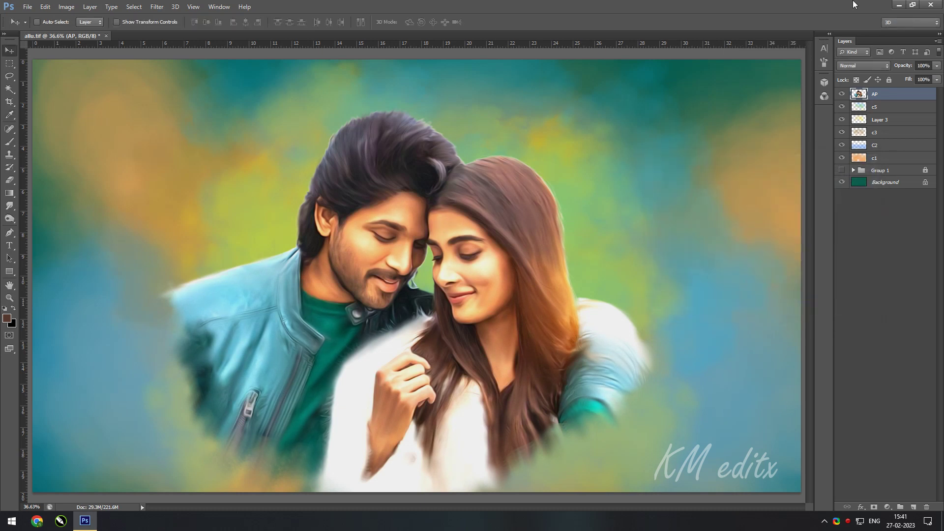
# Step: Zoom in on the heads and resize the Dodge tool (Midtones, 32% exposure) for the faces
pyautogui.hotkey('ctrl', '+')
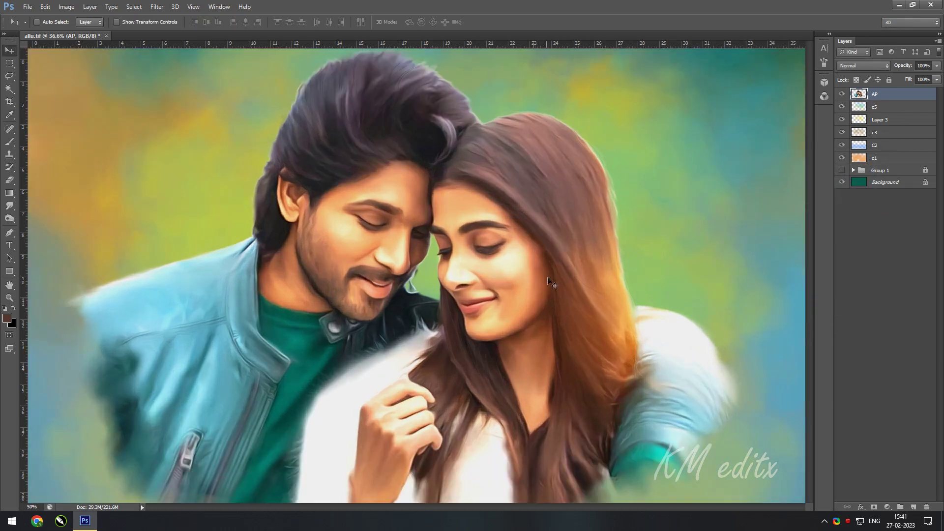
pyautogui.press('o')
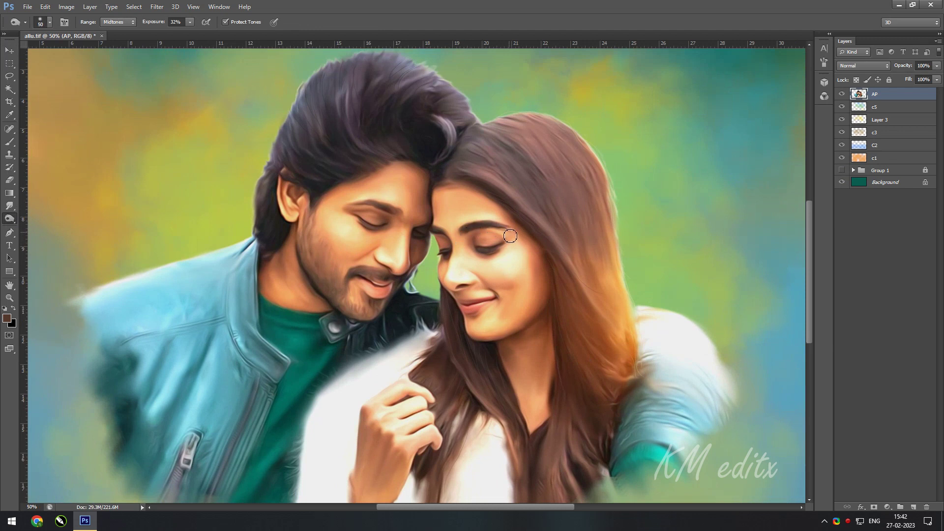
pyautogui.press('[')
pyautogui.press(']')
pyautogui.press(']')
pyautogui.press(']')
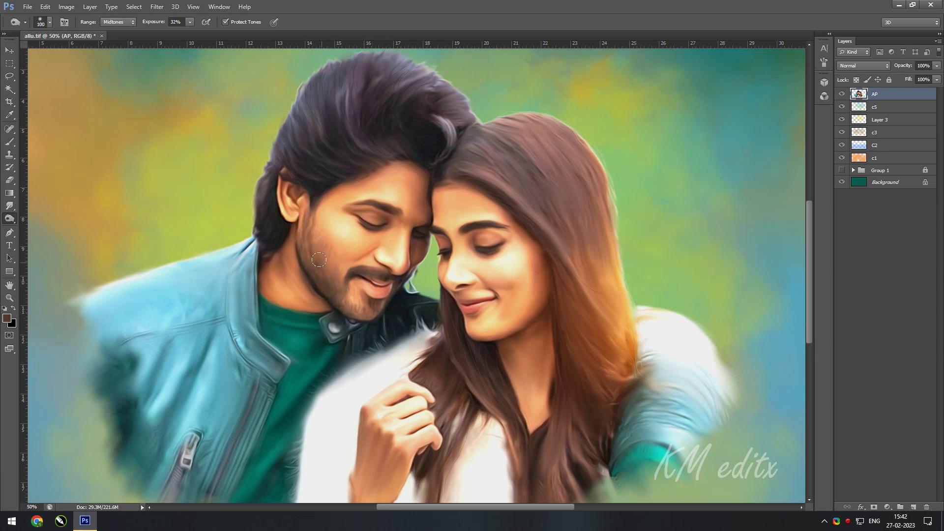
pyautogui.press(']')
pyautogui.press(']')
pyautogui.press(']')
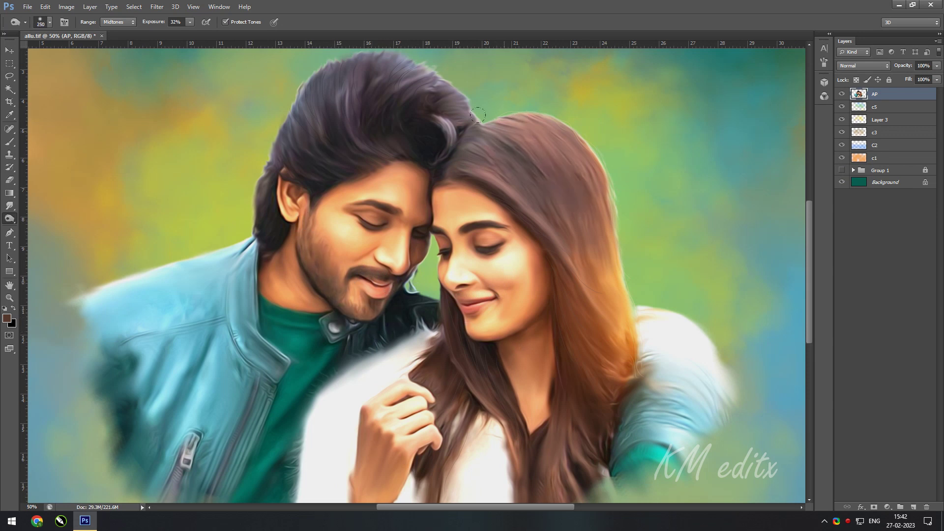
pyautogui.moveTo(418, 107); pyautogui.dragTo(457, 171)
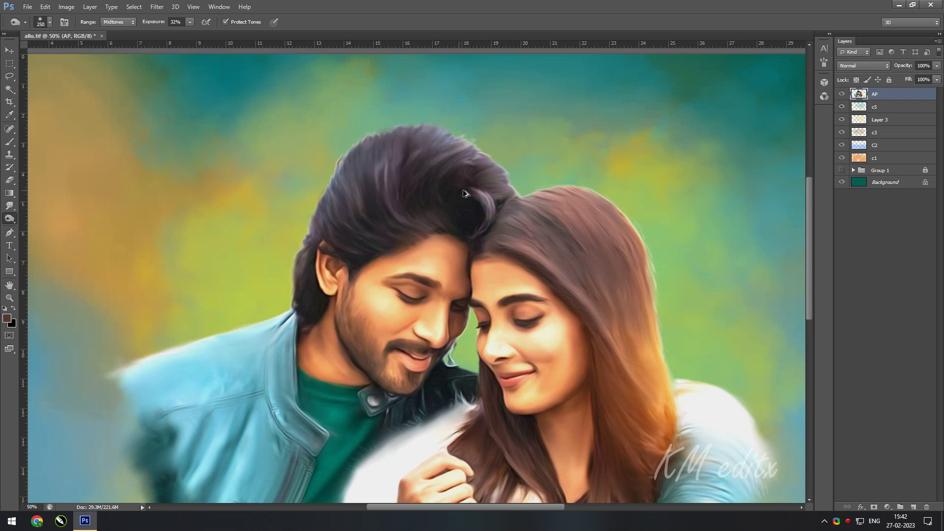
# Step: Zoom in on the lips and add a new layer named Lips
pyautogui.hotkey('ctrl', '+')
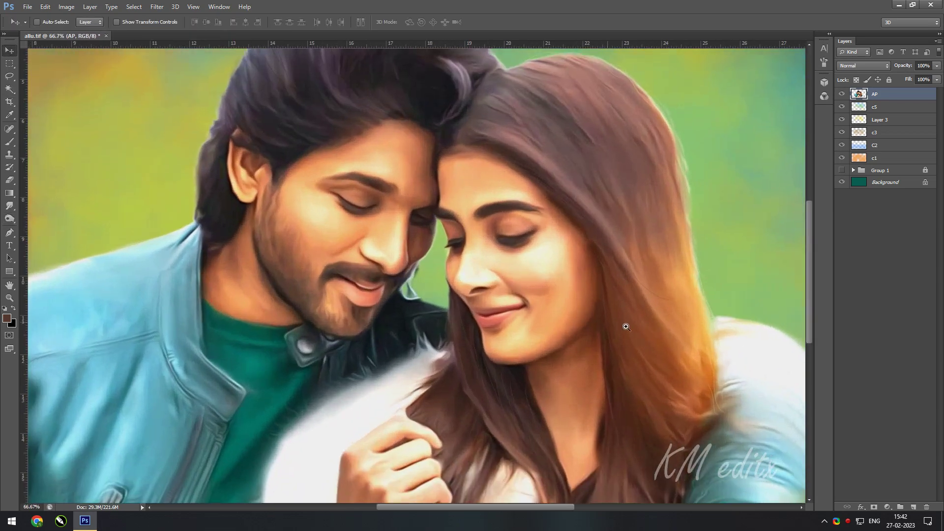
pyautogui.hotkey('ctrl', '+')
pyautogui.hotkey('ctrl', '+')
pyautogui.hotkey('ctrl', '+')
pyautogui.click(913, 507)
pyautogui.doubleClick(881, 94)
pyautogui.write('Lips')
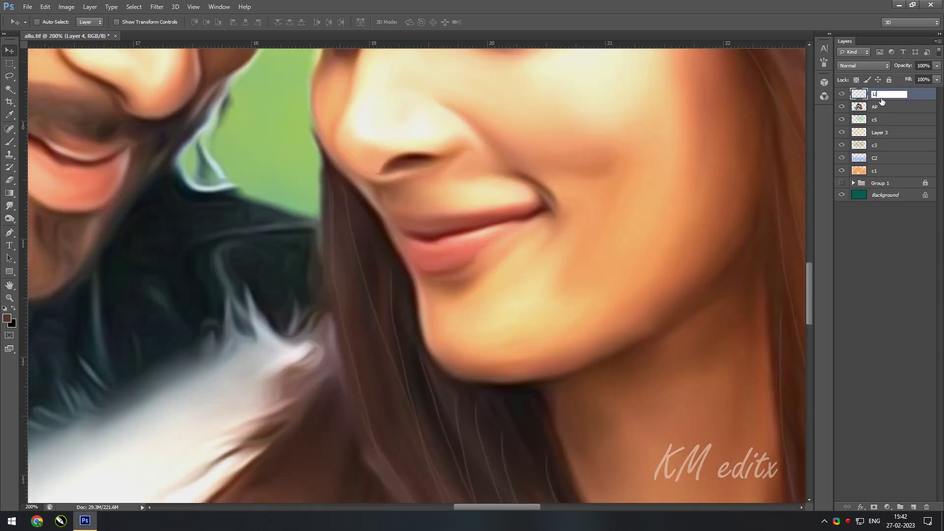
pyautogui.press('Return')
# Step: Paint salmon over the woman's lips with a size-67 brush at 100% opacity
pyautogui.press('b')
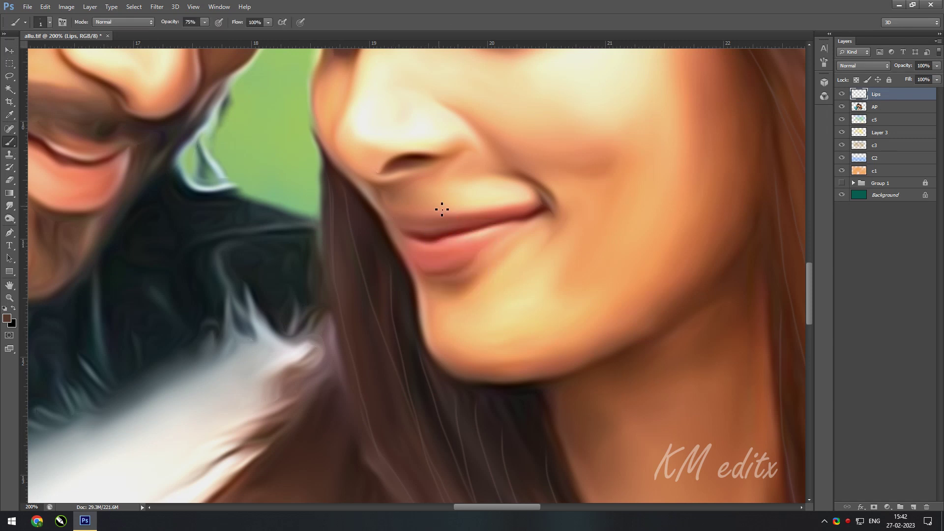
pyautogui.click(6, 318)
pyautogui.click(747, 172)
pyautogui.click(845, 127)
pyautogui.rightClick(589, 214)
pyautogui.write('67')
pyautogui.press('Return')
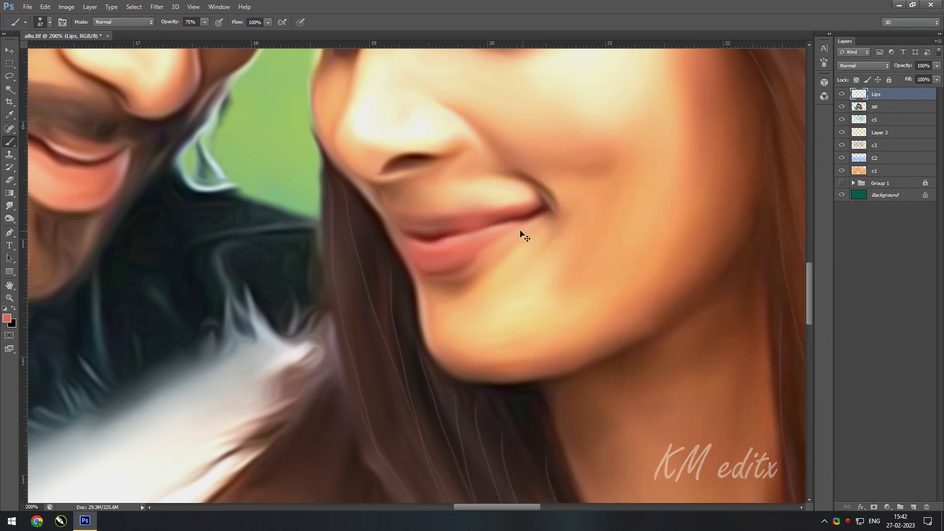
pyautogui.moveTo(204, 22); pyautogui.dragTo(277, 34)
pyautogui.moveTo(399, 220)
pyautogui.mouseDown()
pyautogui.moveTo(458, 221)
pyautogui.moveTo(528, 207)
pyautogui.mouseUp()
pyautogui.moveTo(443, 236); pyautogui.dragTo(442, 268)
pyautogui.moveTo(502, 216); pyautogui.dragTo(541, 206)
# Step: Try blend modes, set the Lips layer to Soft Light, and tint the man's lips
pyautogui.click(864, 65)
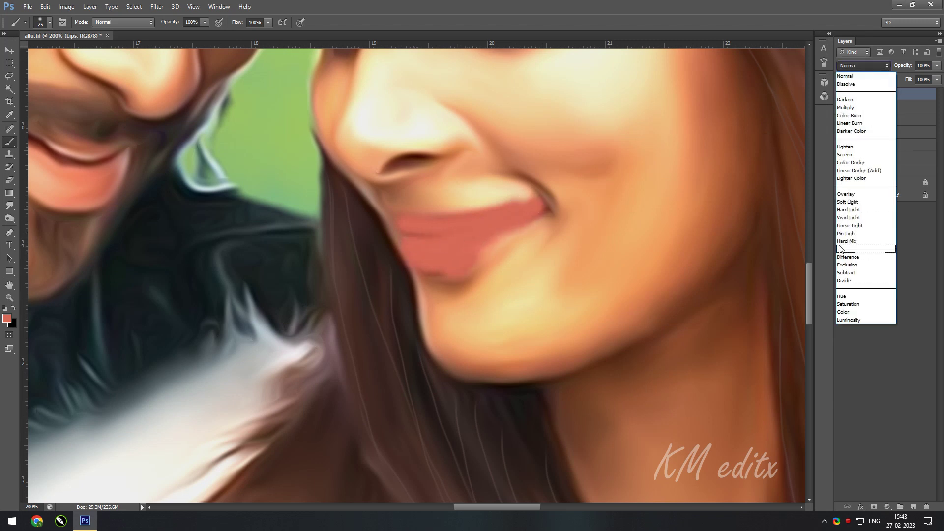
pyautogui.click(851, 162)
pyautogui.click(864, 66)
pyautogui.click(848, 210)
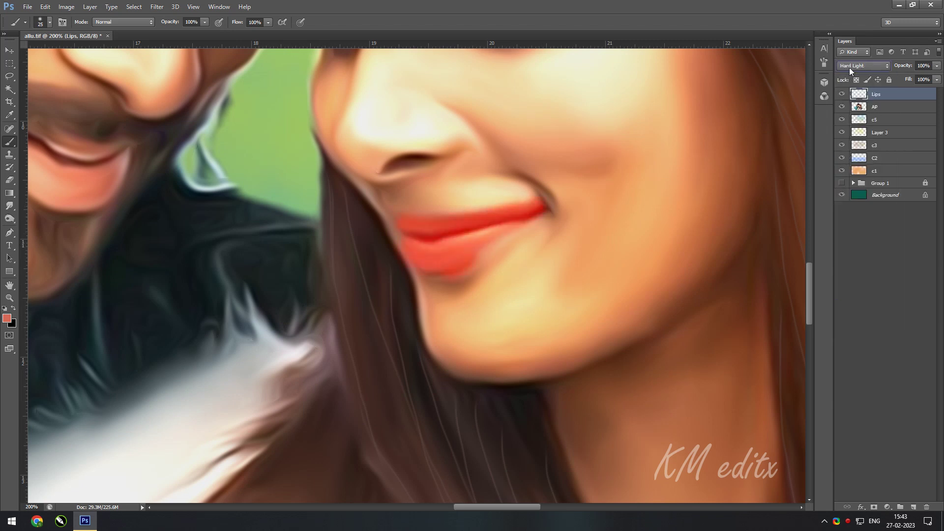
pyautogui.click(864, 66)
pyautogui.click(849, 197)
pyautogui.click(864, 65)
pyautogui.click(848, 203)
pyautogui.moveTo(104, 197); pyautogui.dragTo(475, 217)
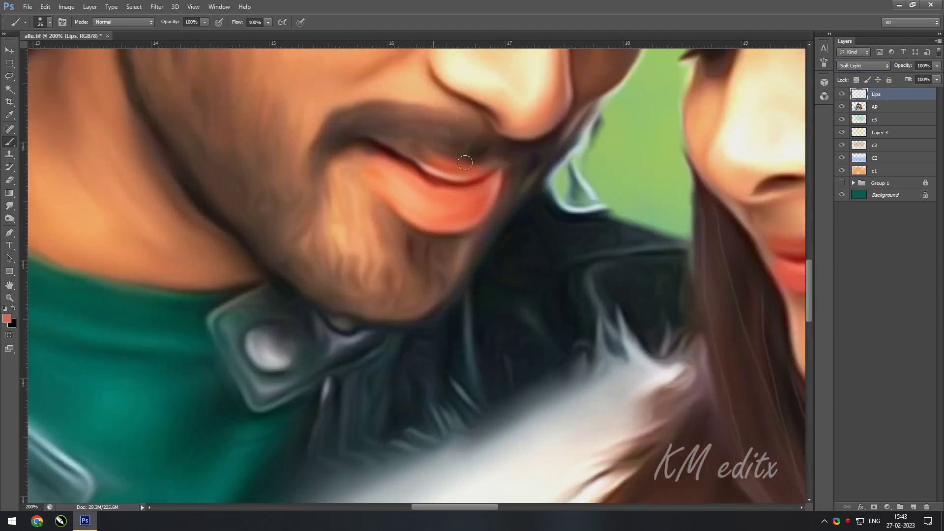
# Step: Clean up the lip tint's edges with a smaller full-opacity eraser
pyautogui.moveTo(502, 218); pyautogui.dragTo(404, 227)
pyautogui.press('e')
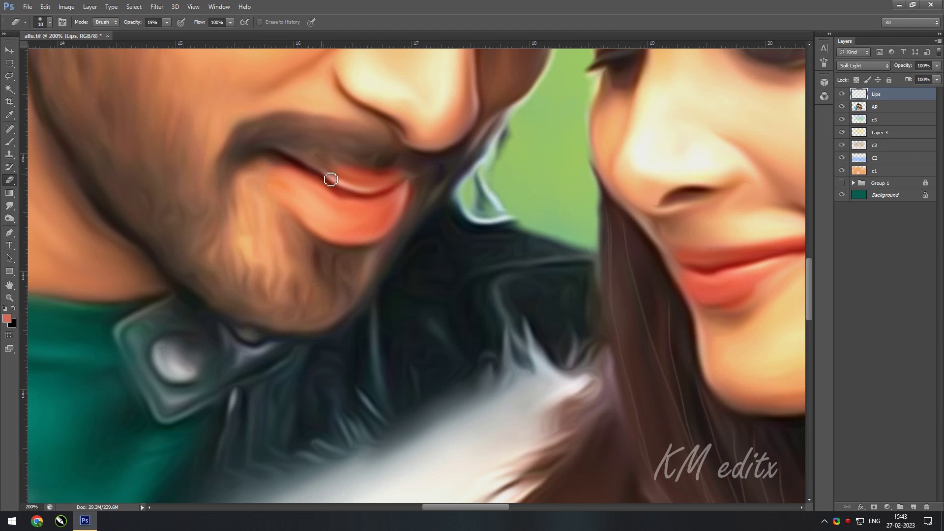
pyautogui.press('[')
pyautogui.press('0')
pyautogui.hscroll(5, 572, 290)
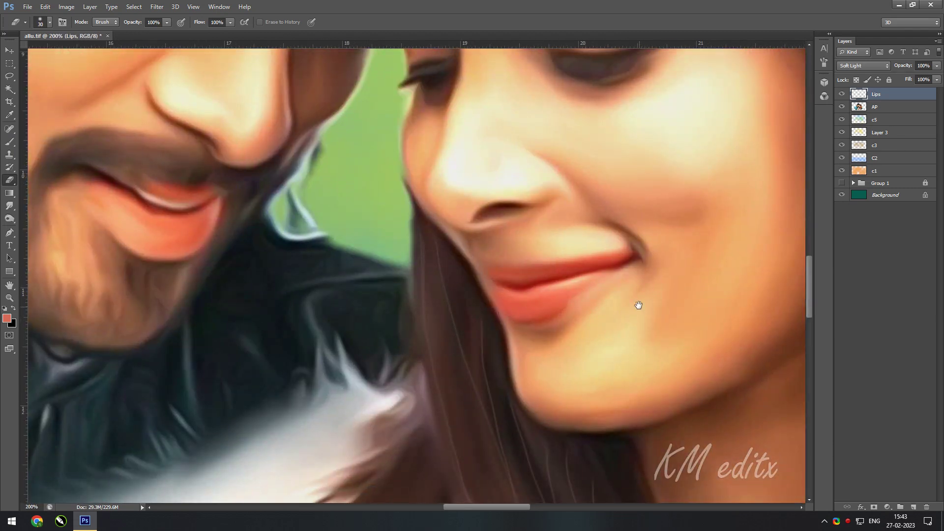
pyautogui.hscroll(3, 426, 276)
pyautogui.press('r')
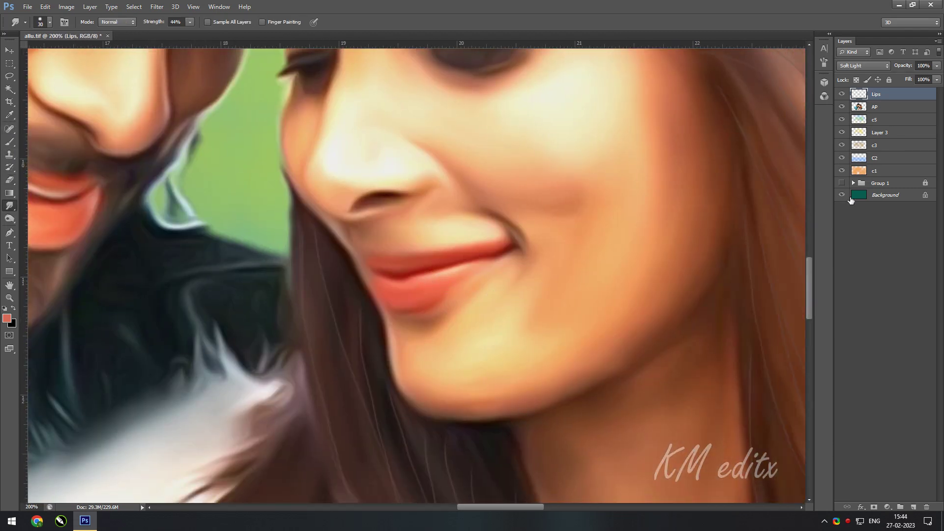
# Step: Shift the Lips layer's hue toward pink with Hue/Saturation, after checking image size
pyautogui.hotkey('ctrl', '0')
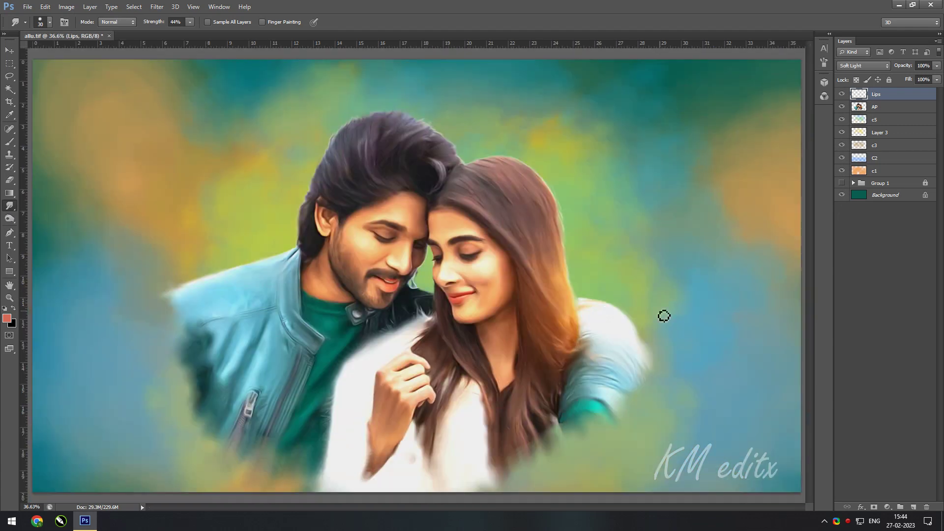
pyautogui.click(66, 7)
pyautogui.click(81, 77)
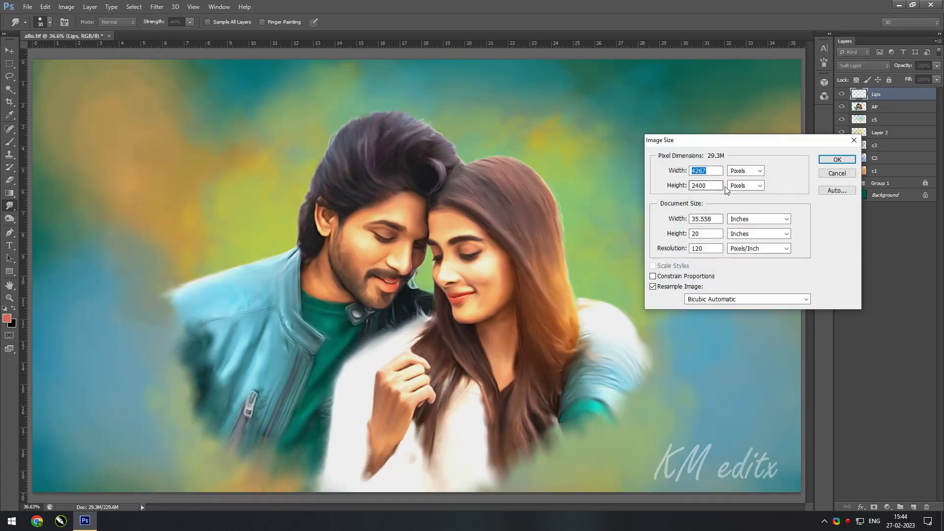
pyautogui.click(838, 156)
pyautogui.click(67, 6)
pyautogui.click(197, 83)
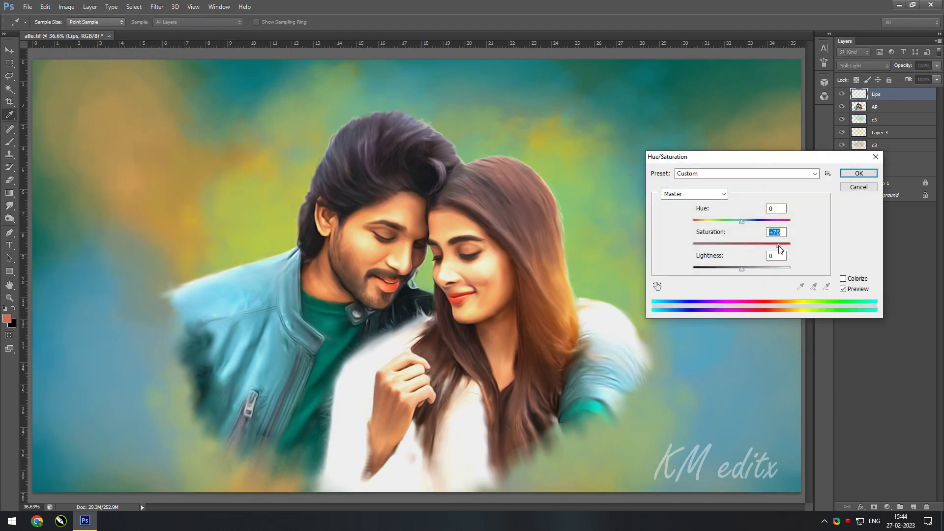
pyautogui.moveTo(778, 246)
pyautogui.mouseDown()
pyautogui.moveTo(738, 226)
pyautogui.moveTo(718, 231)
pyautogui.moveTo(741, 229)
pyautogui.mouseUp()
pyautogui.click(873, 157)
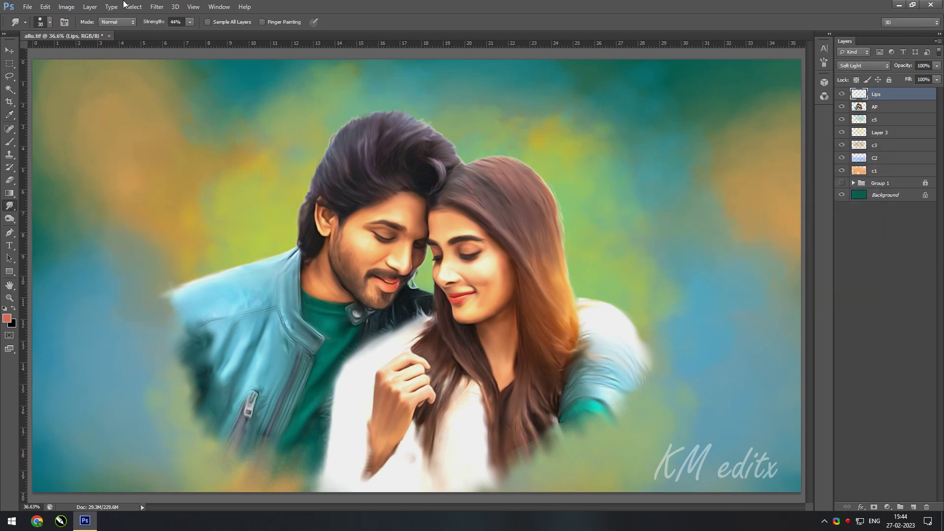
# Step: Brighten the lips by pulling in Levels highlights, then set the Eraser to 8% opacity
pyautogui.click(67, 6)
pyautogui.click(256, 101)
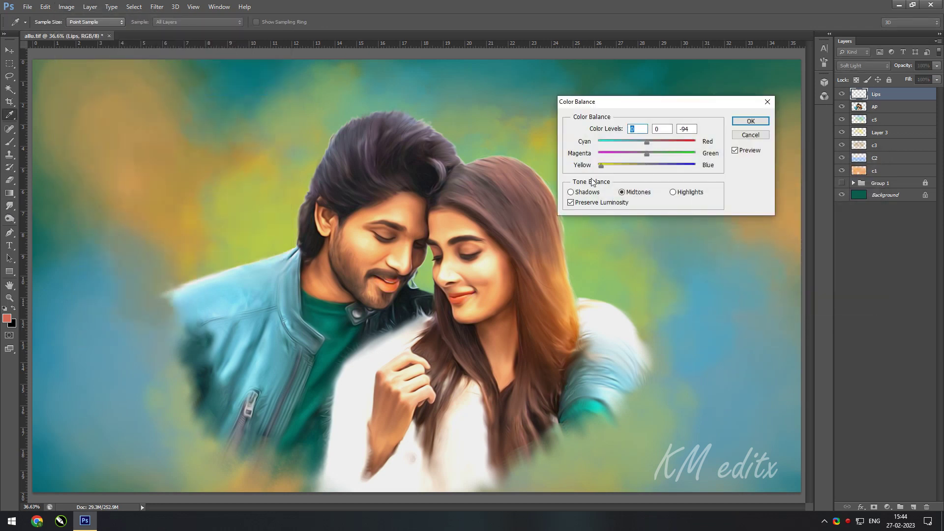
pyautogui.click(737, 134)
pyautogui.click(66, 6)
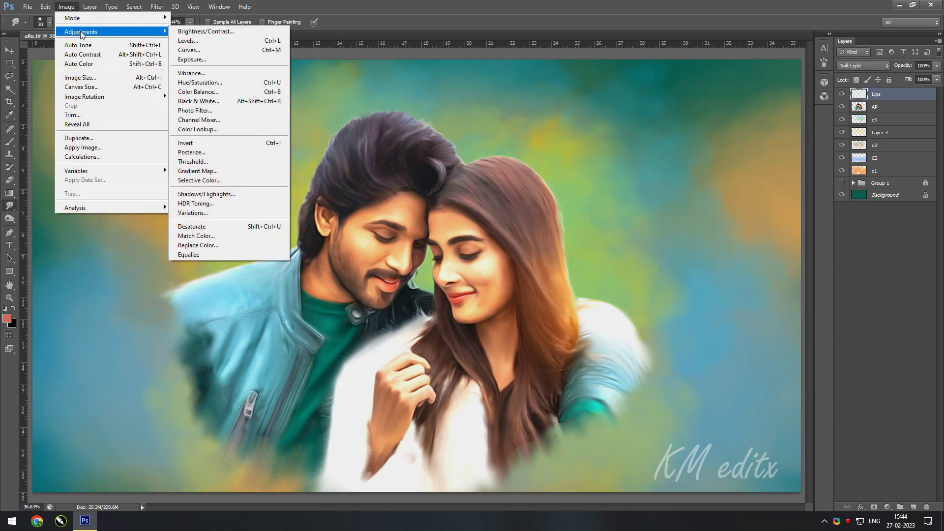
pyautogui.click(221, 41)
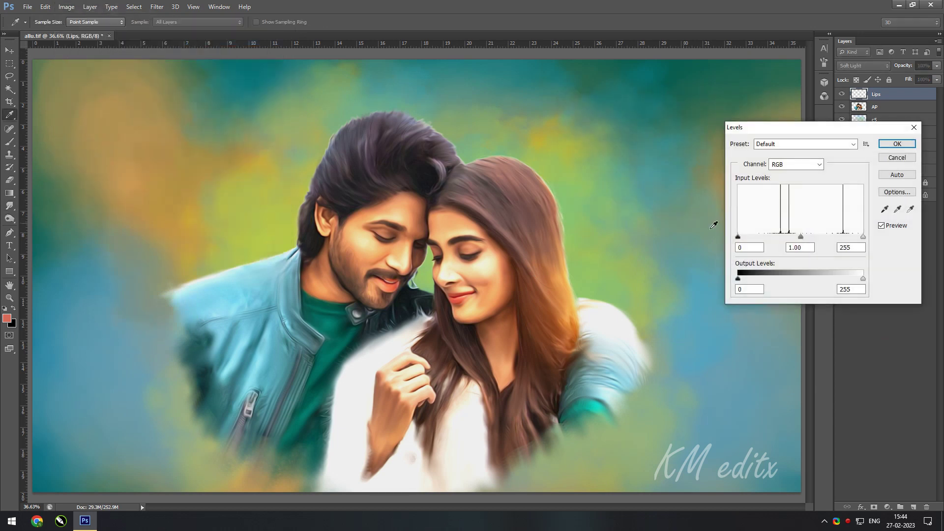
pyautogui.moveTo(863, 236); pyautogui.dragTo(858, 236)
pyautogui.press('Return')
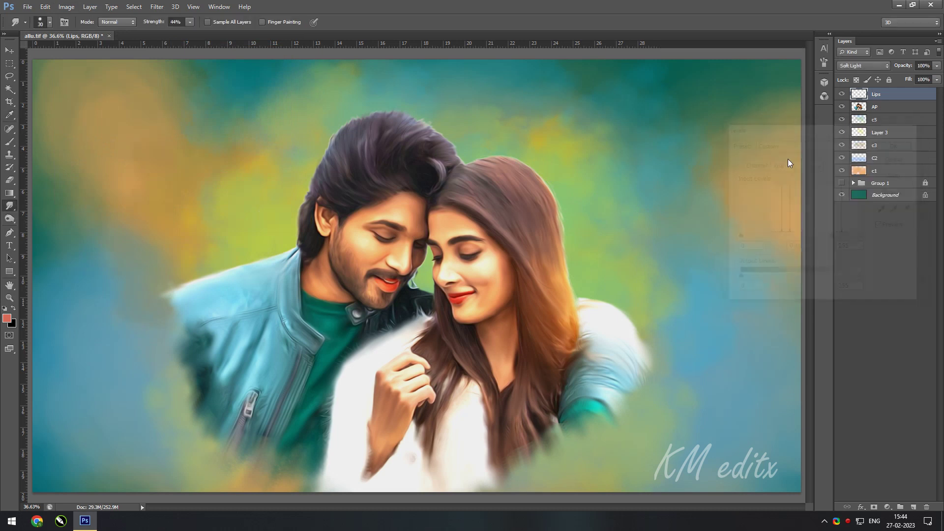
pyautogui.press('e')
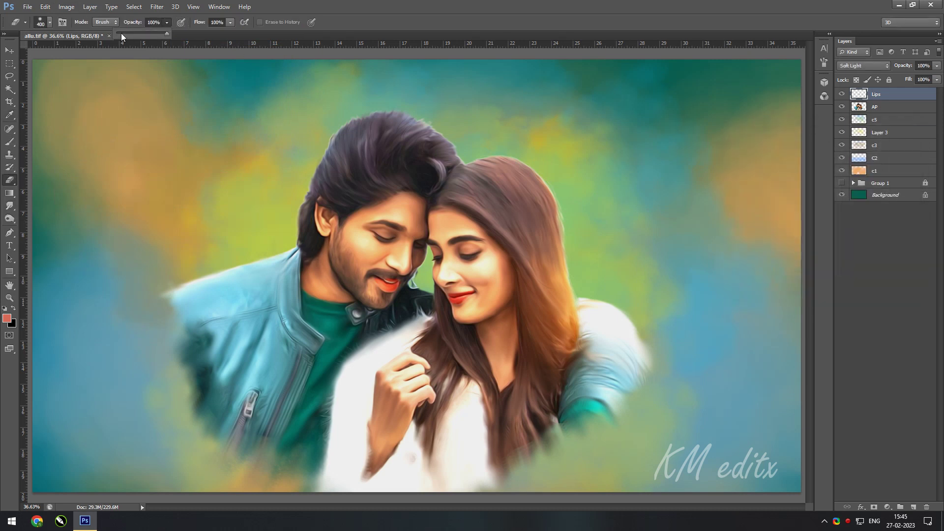
pyautogui.press('0')
pyautogui.press('8')
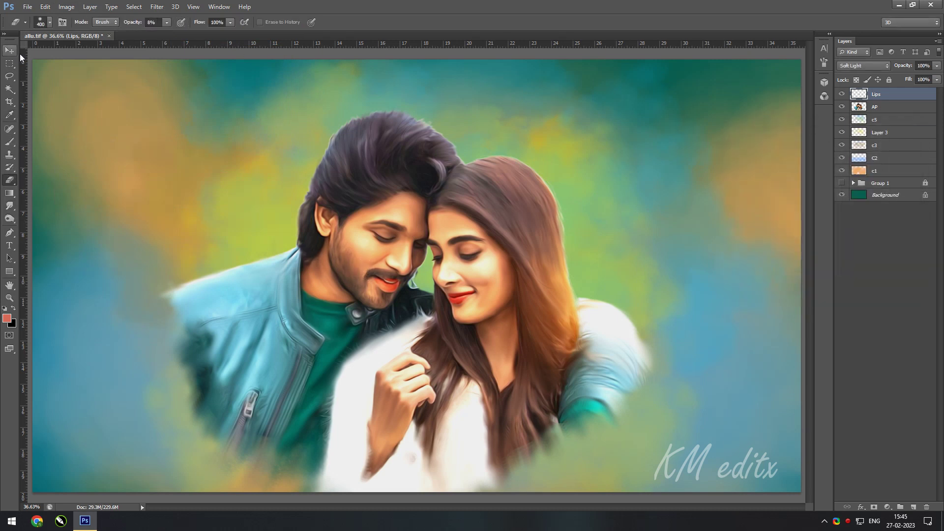
# Step: Lasso the woman's hair on the AP layer and trial a hue shift, then cancel it
pyautogui.press('v')
pyautogui.hotkey('alt', '[')
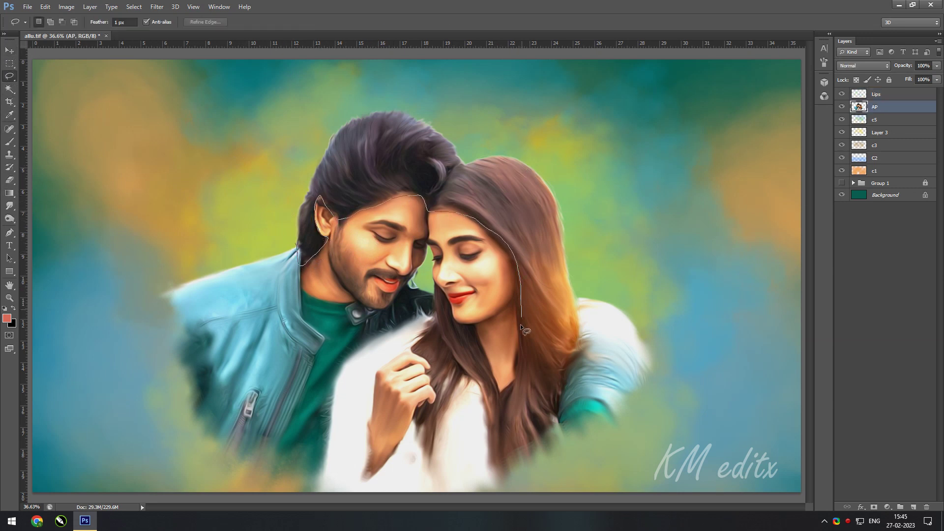
pyautogui.moveTo(264, 118); pyautogui.dragTo(296, 244)
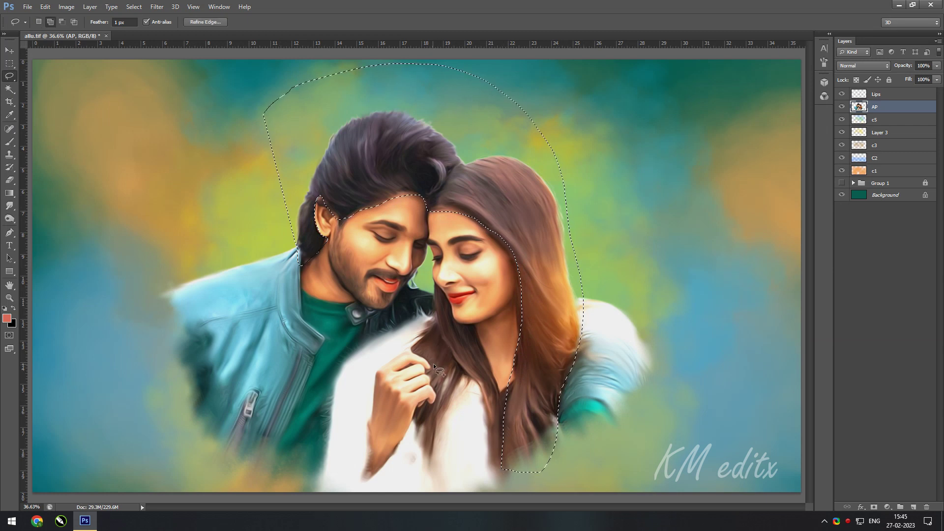
pyautogui.moveTo(499, 388); pyautogui.dragTo(478, 399)
pyautogui.moveTo(427, 280); pyautogui.dragTo(427, 280)
pyautogui.rightClick(432, 165)
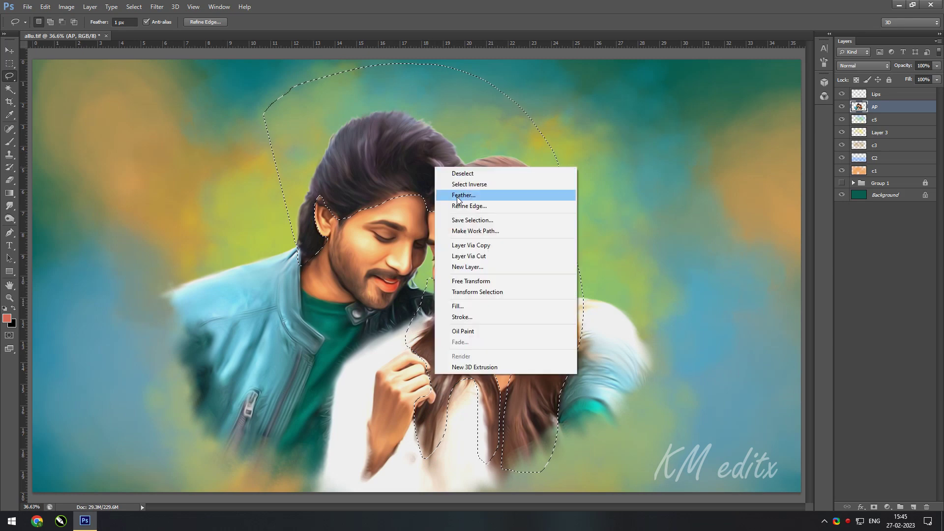
pyautogui.press('Escape')
pyautogui.click(67, 7)
pyautogui.click(188, 82)
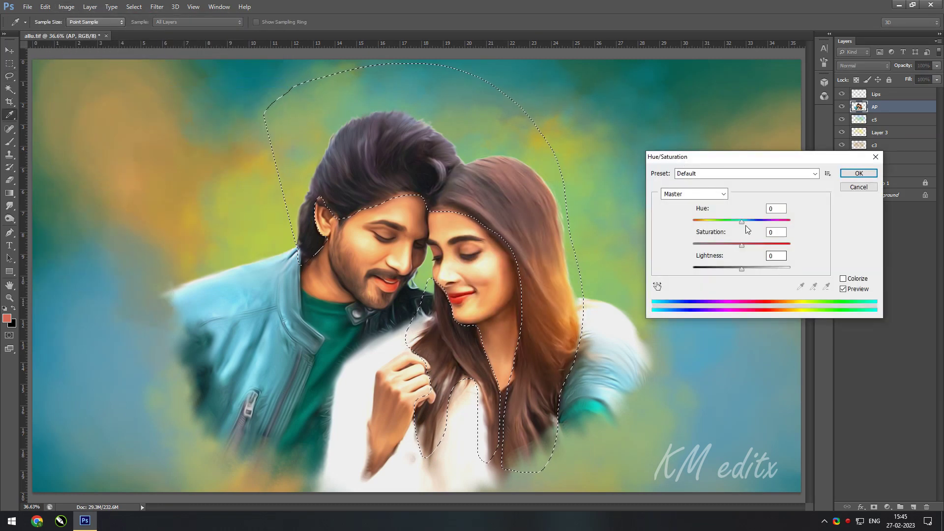
pyautogui.moveTo(741, 222)
pyautogui.mouseDown()
pyautogui.moveTo(693, 221)
pyautogui.moveTo(818, 238)
pyautogui.moveTo(721, 235)
pyautogui.mouseUp()
pyautogui.click(859, 188)
# Step: Feather the hair selection 10 px, apply Hue +23 / Saturation +9, and deselect
pyautogui.hotkey('shift', 'F6')
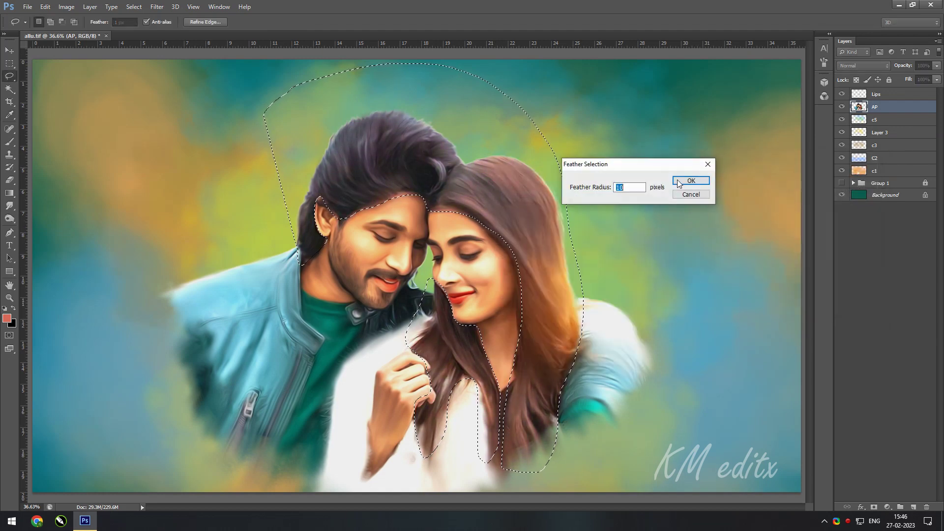
pyautogui.write('10')
pyautogui.press('Return')
pyautogui.click(66, 7)
pyautogui.moveTo(82, 82)
pyautogui.click(200, 82)
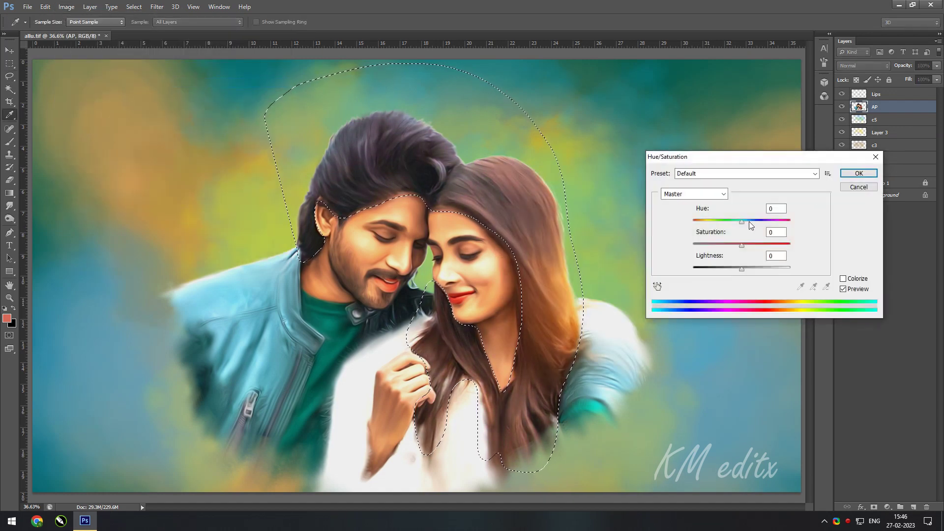
pyautogui.moveTo(741, 221)
pyautogui.mouseDown()
pyautogui.moveTo(755, 226)
pyautogui.moveTo(733, 270)
pyautogui.mouseUp()
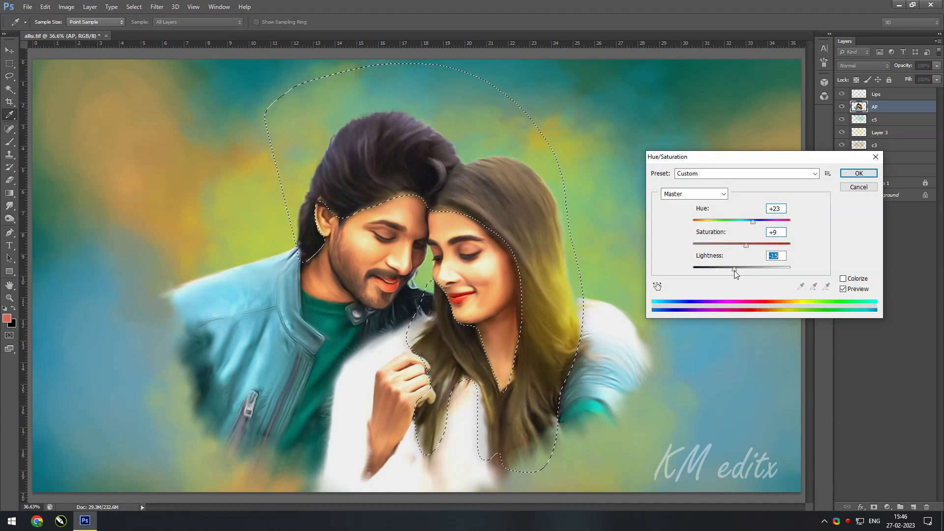
pyautogui.press('Return')
pyautogui.hotkey('ctrl', 'd')
pyautogui.press('l')
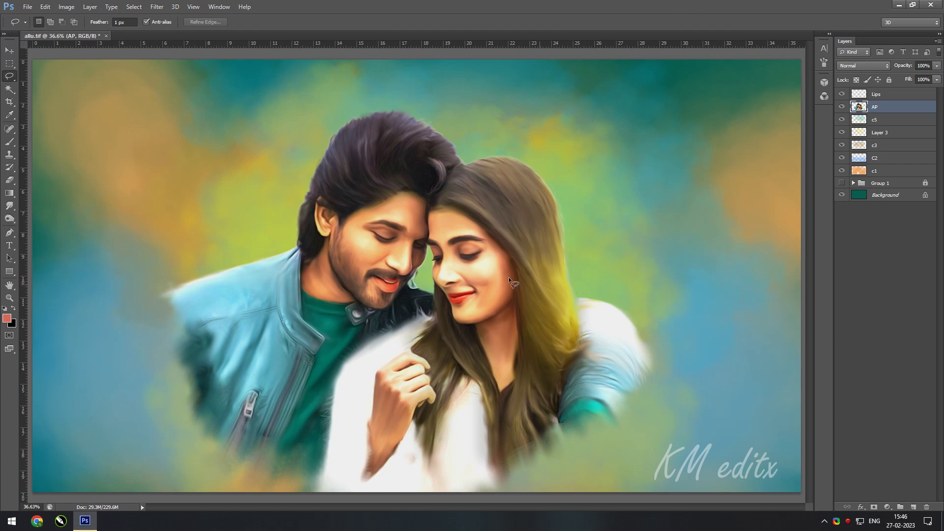
# Step: In Selective Color, add cyan and black to Reds and push Yellows toward cyan
pyautogui.press('v')
pyautogui.click(53, 8)
pyautogui.moveTo(81, 31)
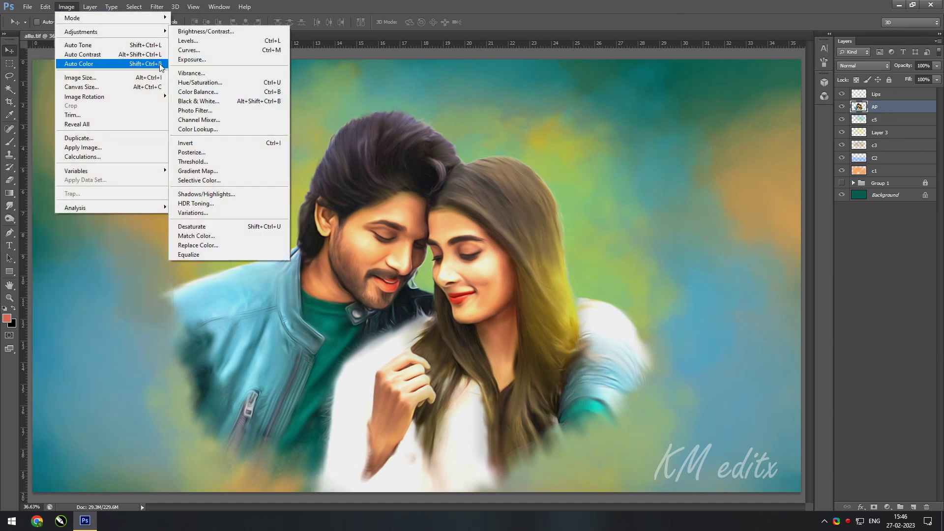
pyautogui.click(219, 180)
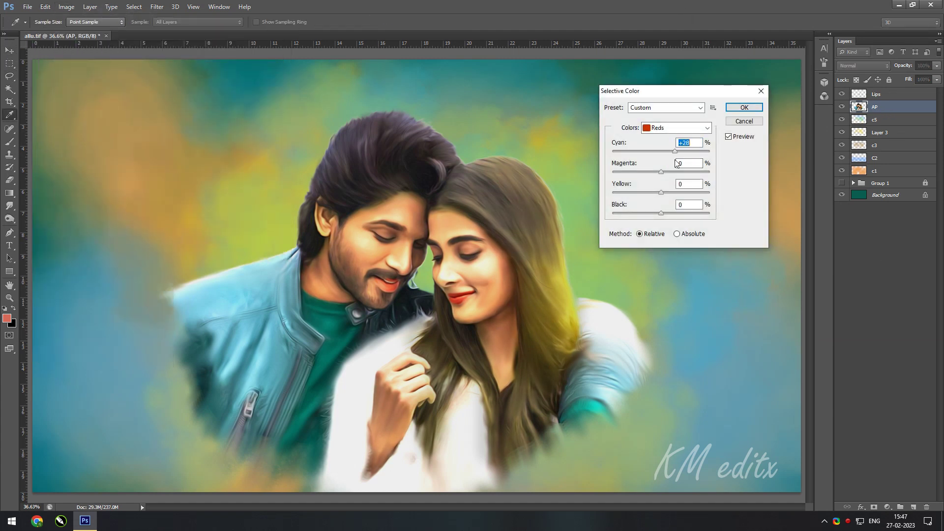
pyautogui.moveTo(662, 213); pyautogui.dragTo(679, 213)
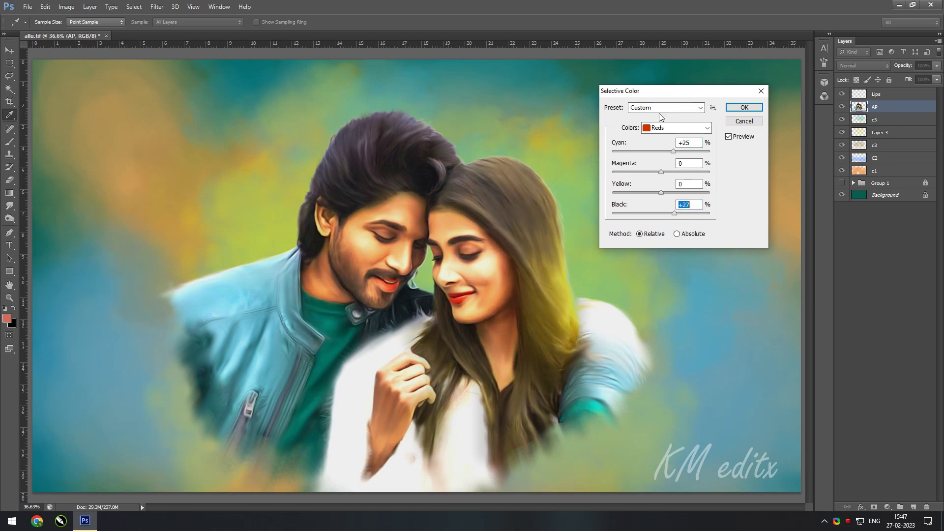
pyautogui.click(669, 127)
pyautogui.moveTo(661, 213)
pyautogui.mouseDown()
pyautogui.moveTo(692, 213)
pyautogui.moveTo(665, 214)
pyautogui.mouseUp()
pyautogui.moveTo(661, 151)
pyautogui.mouseDown()
pyautogui.moveTo(687, 152)
pyautogui.moveTo(660, 175)
pyautogui.mouseUp()
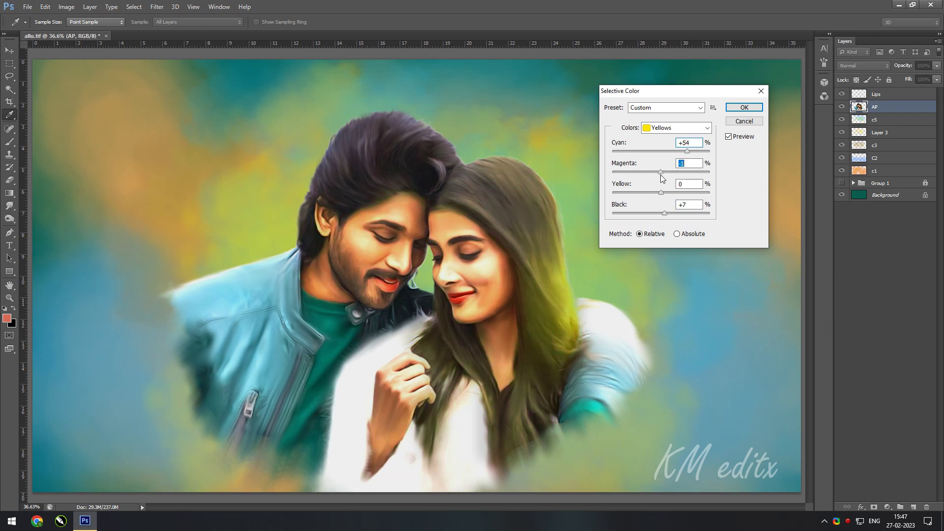
# Step: Adjust black in Blues and add magenta to Blacks, then apply Selective Color
pyautogui.click(676, 127)
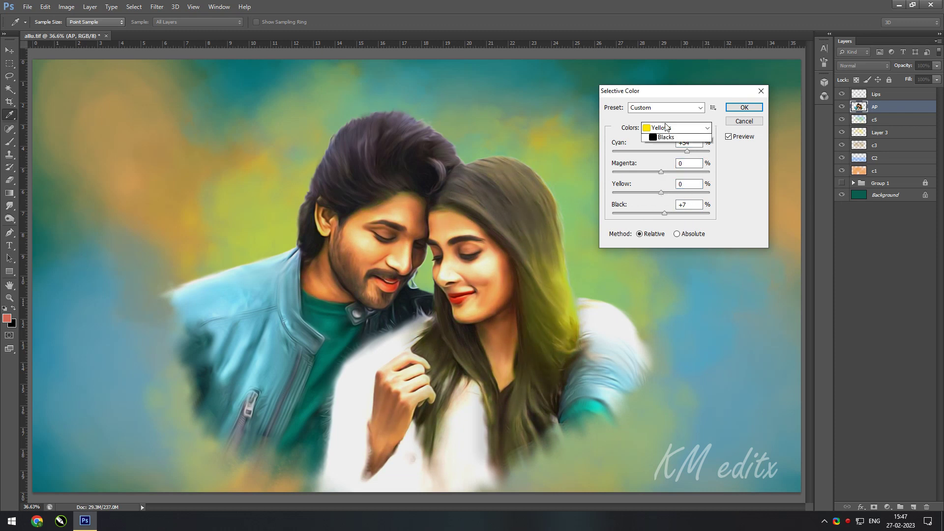
pyautogui.click(663, 173)
pyautogui.moveTo(661, 214)
pyautogui.mouseDown()
pyautogui.moveTo(713, 214)
pyautogui.moveTo(612, 213)
pyautogui.mouseUp()
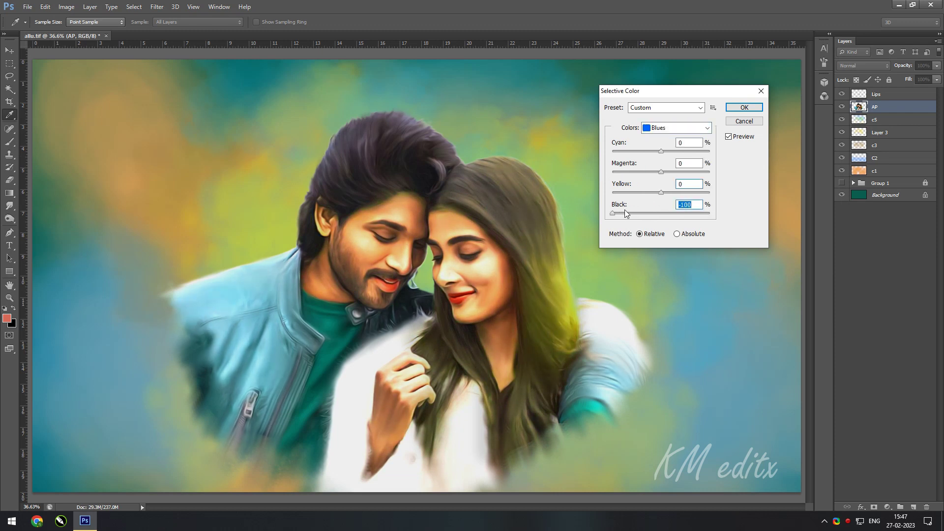
pyautogui.click(677, 128)
pyautogui.click(662, 211)
pyautogui.moveTo(661, 171)
pyautogui.mouseDown()
pyautogui.moveTo(676, 171)
pyautogui.moveTo(675, 151)
pyautogui.moveTo(661, 151)
pyautogui.moveTo(664, 172)
pyautogui.mouseUp()
pyautogui.moveTo(661, 213); pyautogui.dragTo(665, 213)
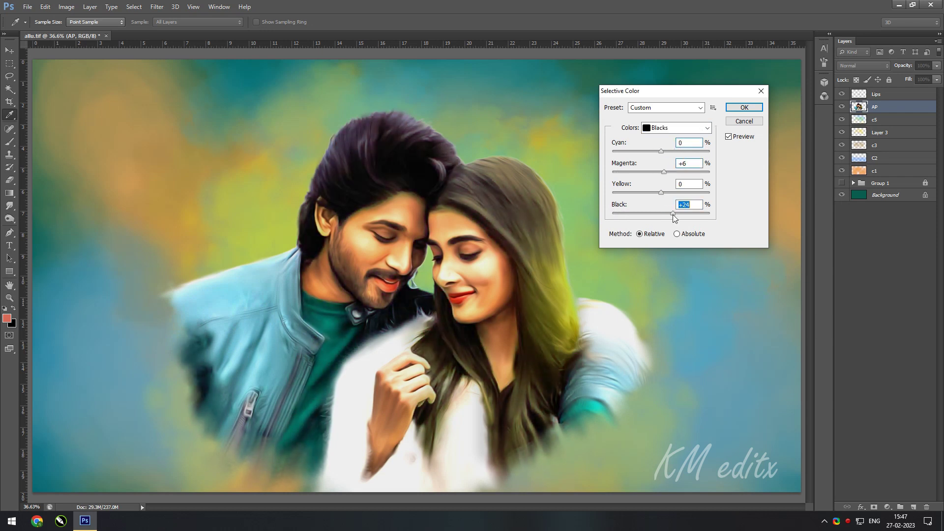
pyautogui.click(744, 107)
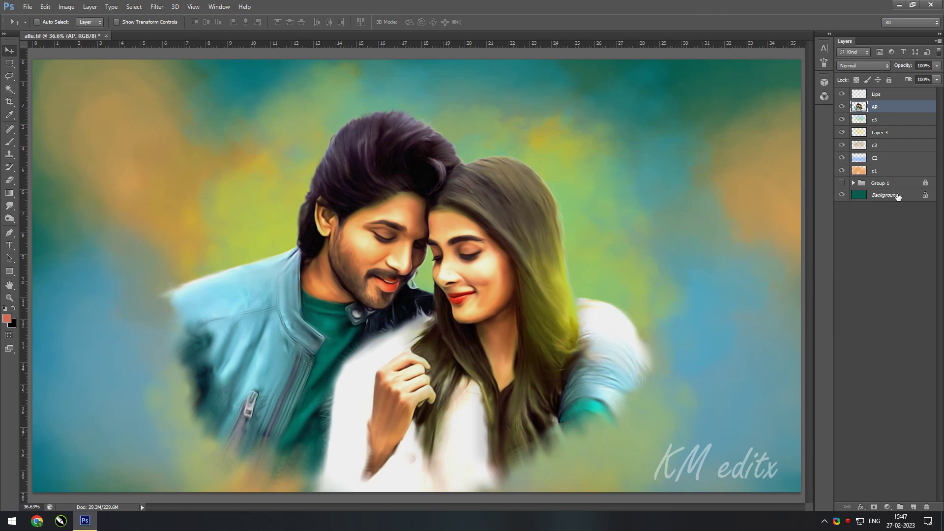
# Step: Create a new layer f1 and pick a soft yellow paint colour
pyautogui.hotkey('ctrl', 'shift', 'alt', 'n')
pyautogui.doubleClick(879, 108)
pyautogui.write('fl')
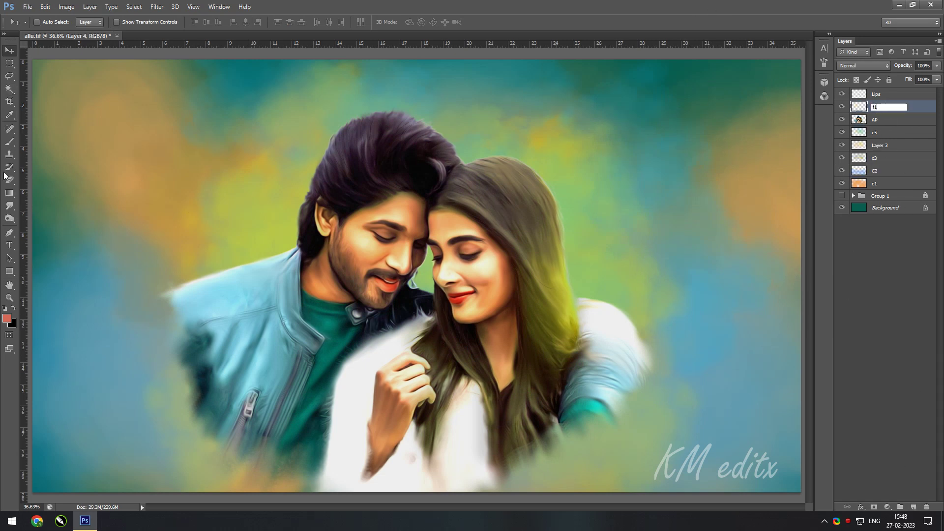
pyautogui.press('Return')
pyautogui.click(7, 318)
pyautogui.click(574, 255)
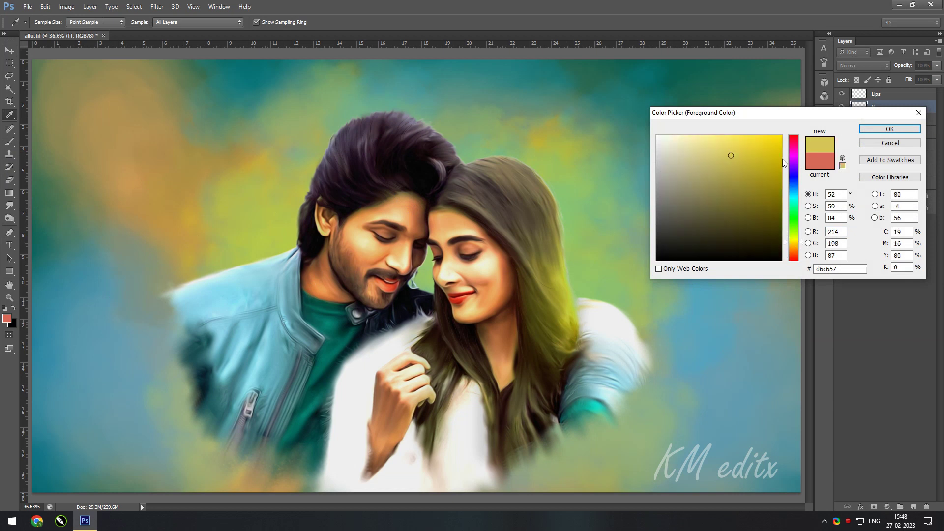
pyautogui.click(890, 129)
# Step: Set layer f1 to the Color blend mode with a full-opacity brush
pyautogui.press('b')
pyautogui.click(205, 21)
pyautogui.click(863, 66)
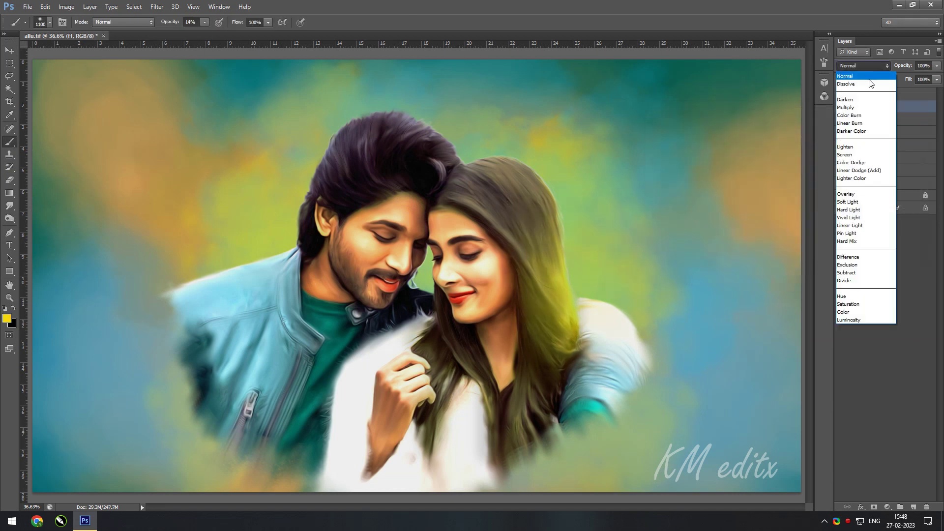
pyautogui.click(855, 315)
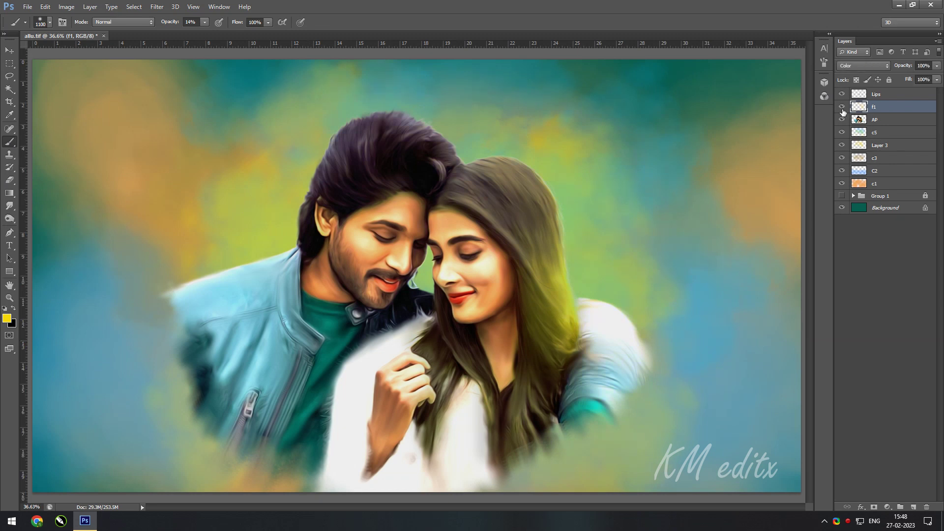
pyautogui.press('0')
# Step: Add layer f2 and paint yellow over the man's jacket at 43% brush opacity
pyautogui.click(914, 507)
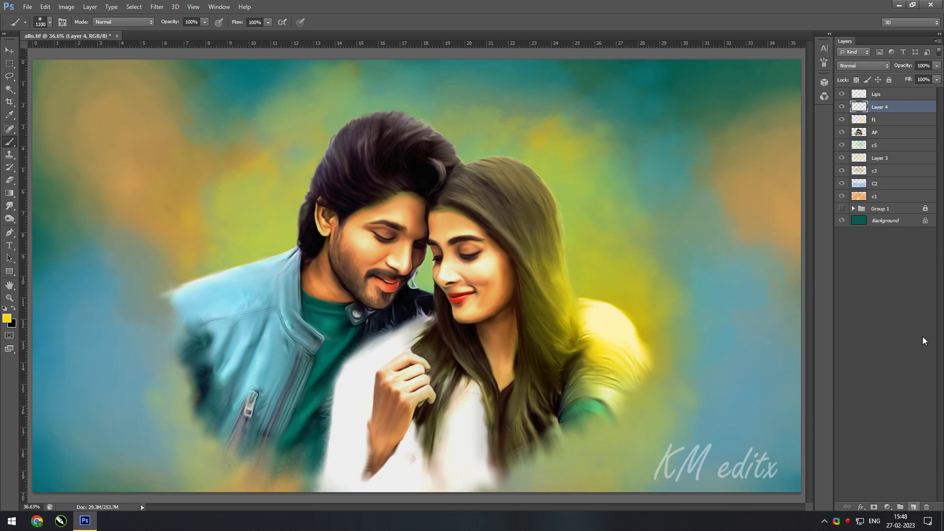
pyautogui.doubleClick(880, 107)
pyautogui.write('f2')
pyautogui.press('Return')
pyautogui.press('4')
pyautogui.press('3')
pyautogui.moveTo(305, 236); pyautogui.dragTo(187, 354)
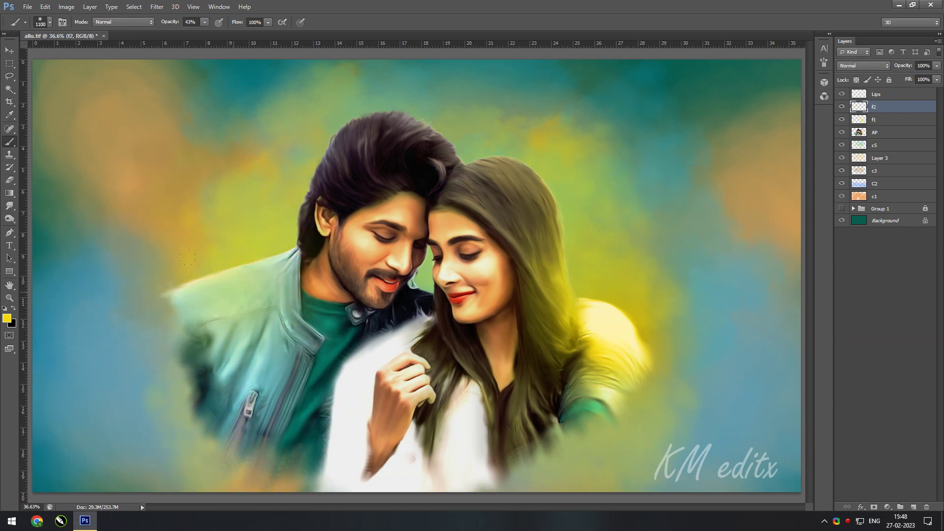
pyautogui.moveTo(344, 443); pyautogui.dragTo(123, 295)
# Step: Set f2 to the Color blend mode and lower its opacity to 64%
pyautogui.click(863, 65)
pyautogui.click(846, 315)
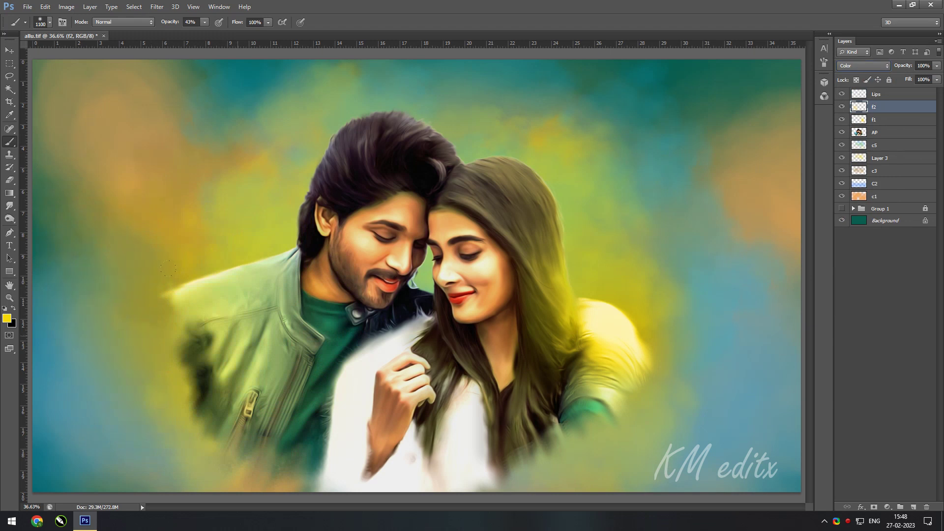
pyautogui.hotkey('ctrl', '-')
pyautogui.moveTo(937, 66); pyautogui.dragTo(921, 80)
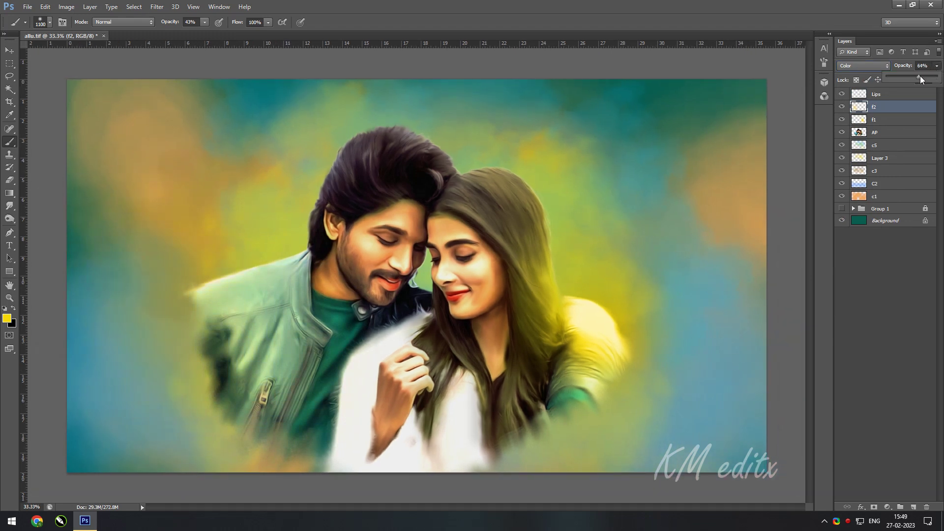
# Step: Try Hard Light and Color Dodge on f2, settling on Color at 74% opacity
pyautogui.click(864, 66)
pyautogui.click(856, 203)
pyautogui.click(864, 66)
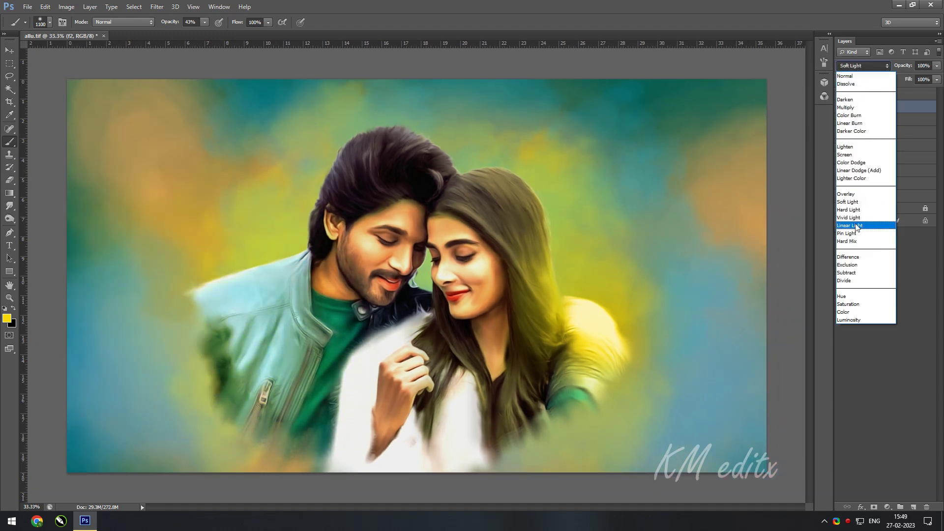
pyautogui.click(853, 215)
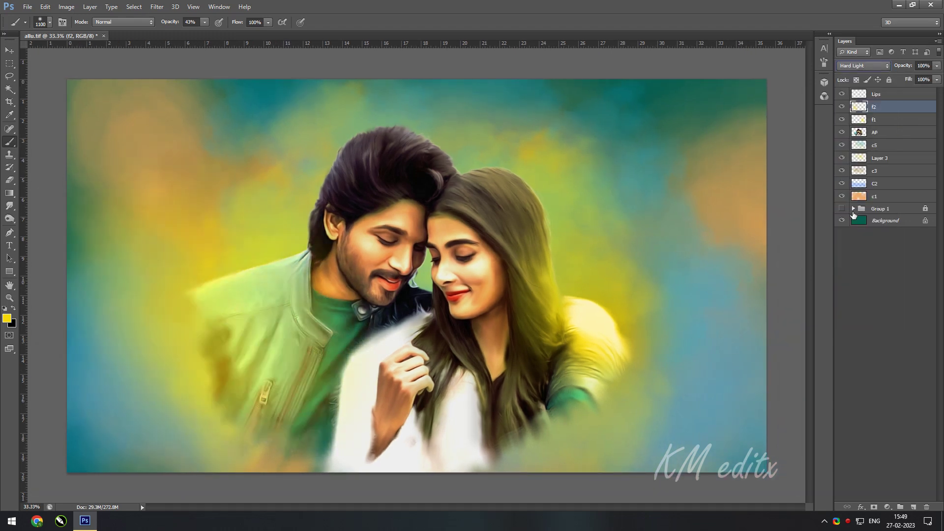
pyautogui.click(886, 65)
pyautogui.click(845, 170)
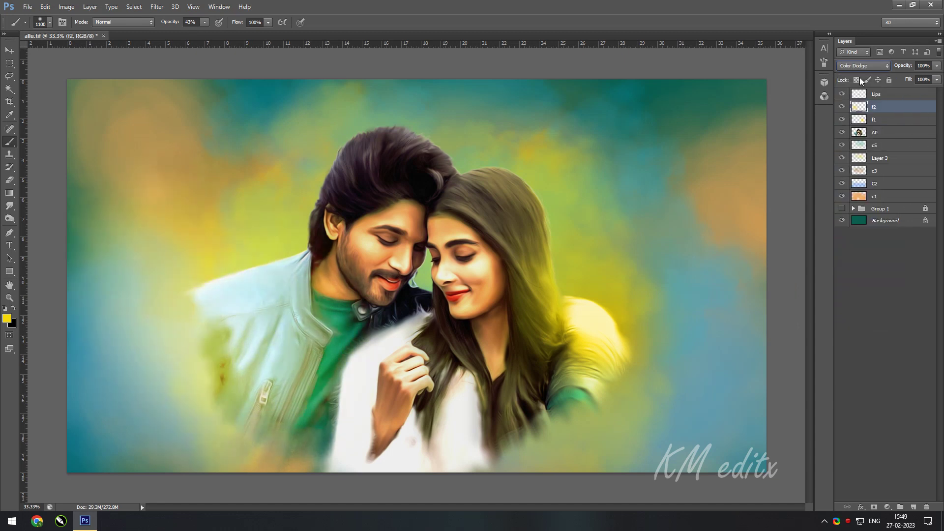
pyautogui.click(863, 66)
pyautogui.click(855, 314)
pyautogui.moveTo(937, 66); pyautogui.dragTo(925, 77)
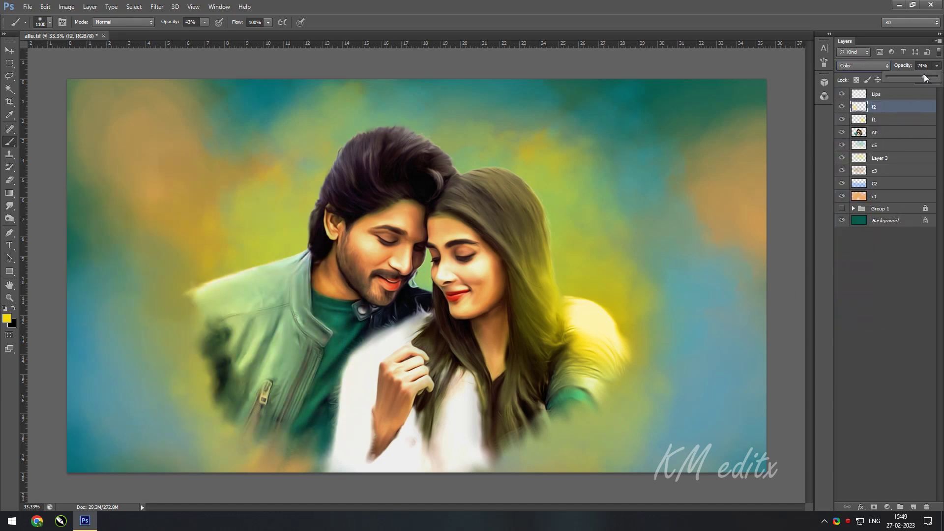
# Step: On the AP layer, lasso both faces and feather the selection by 20 pixels
pyautogui.click(9, 76)
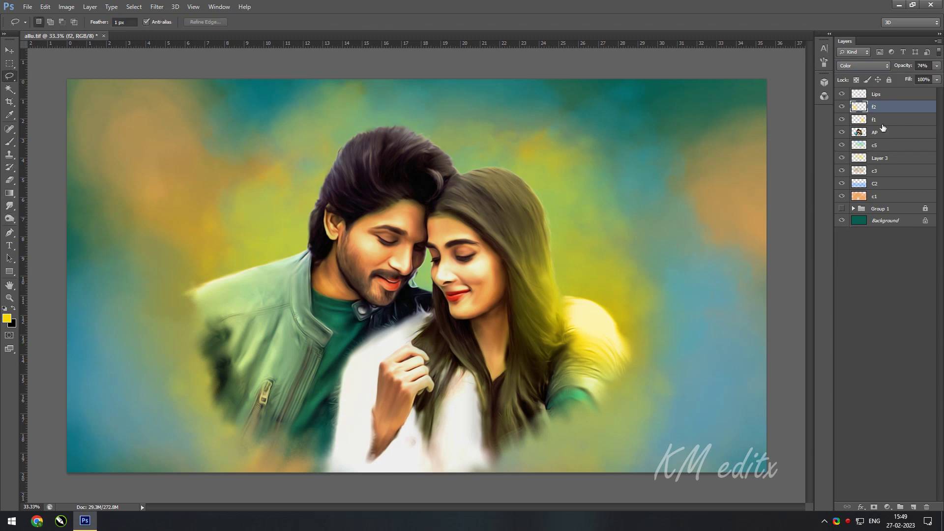
pyautogui.click(880, 132)
pyautogui.moveTo(345, 219); pyautogui.dragTo(333, 242)
pyautogui.click(341, 212)
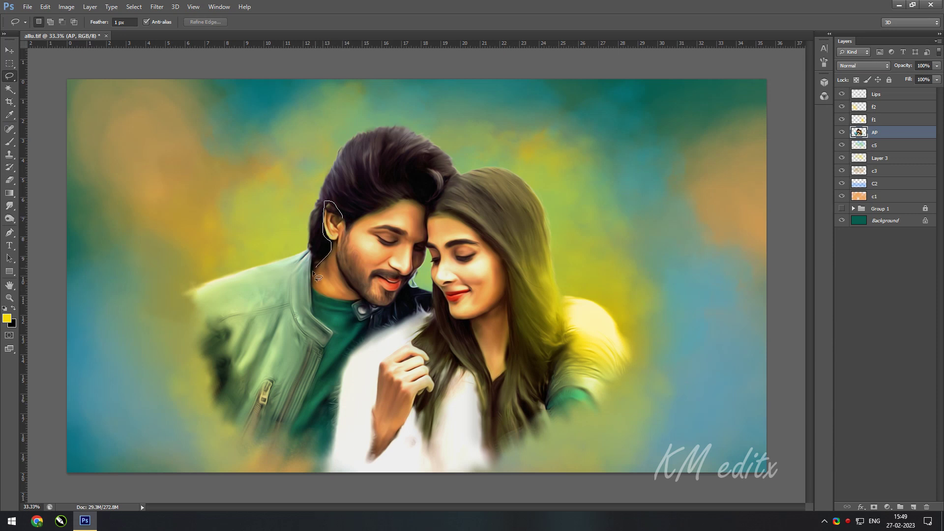
pyautogui.moveTo(348, 301); pyautogui.dragTo(396, 297)
pyautogui.moveTo(487, 315); pyautogui.dragTo(488, 315)
pyautogui.click(343, 216)
pyautogui.moveTo(410, 278); pyautogui.dragTo(477, 352)
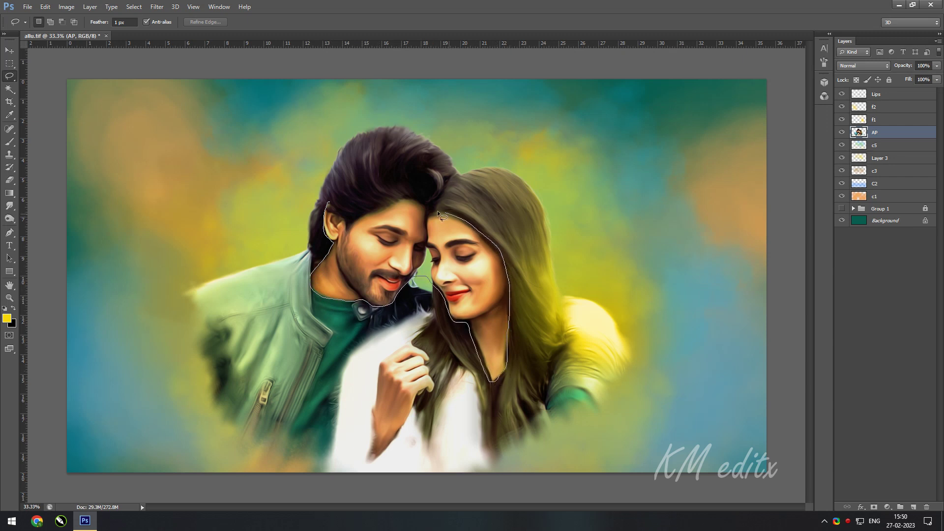
pyautogui.moveTo(340, 217); pyautogui.dragTo(344, 224)
pyautogui.rightClick(379, 230)
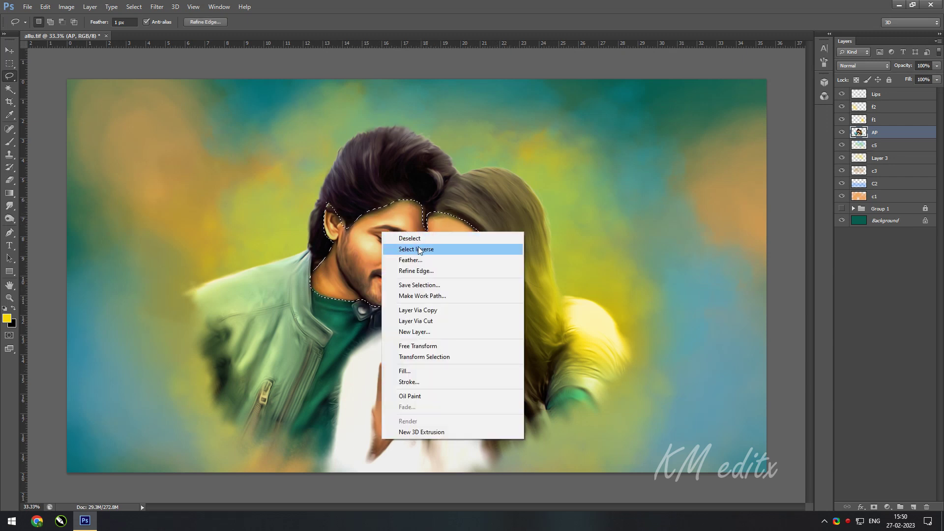
pyautogui.click(418, 260)
pyautogui.write('20')
pyautogui.click(703, 181)
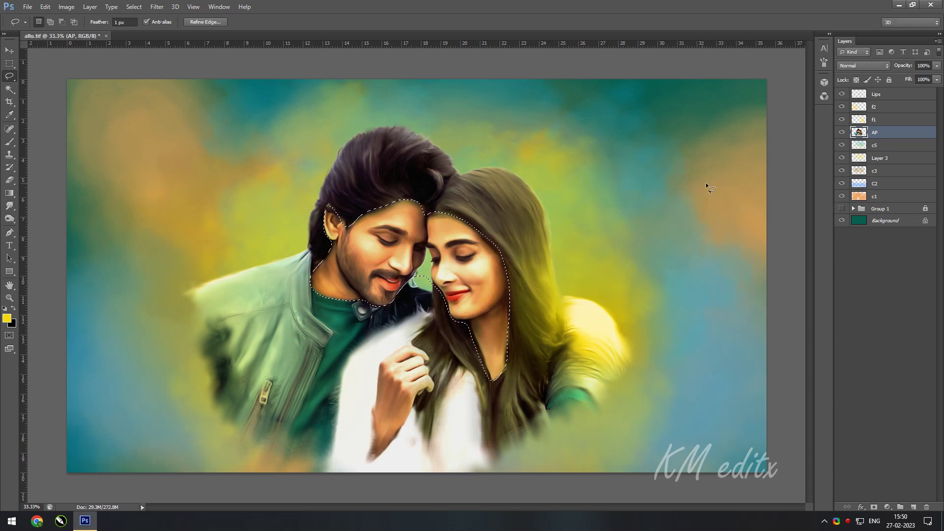
# Step: Brighten the selected faces with Levels, white input set to 235
pyautogui.hotkey('ctrl', 'l')
pyautogui.moveTo(863, 237); pyautogui.dragTo(797, 237)
pyautogui.press('Return')
pyautogui.click(67, 6)
pyautogui.moveTo(80, 32)
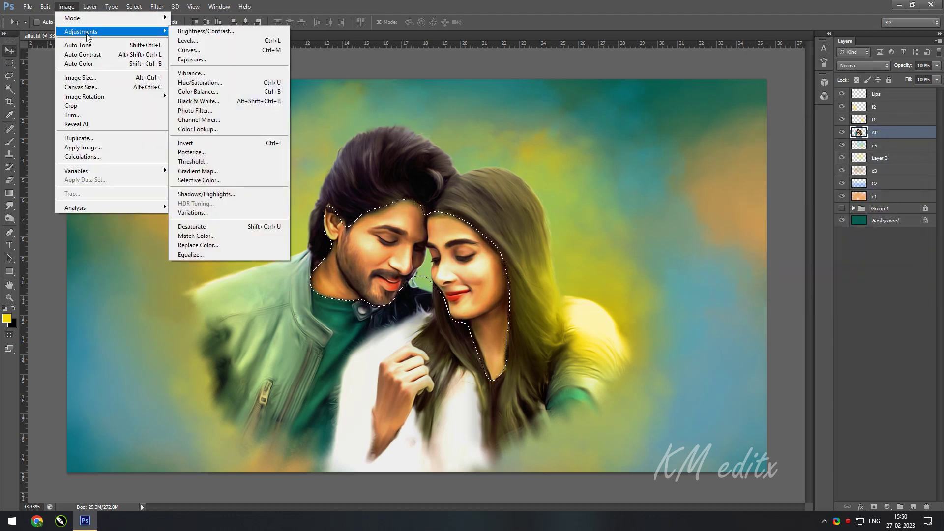
pyautogui.hotkey('ctrl', 'l')
pyautogui.moveTo(863, 237); pyautogui.dragTo(854, 237)
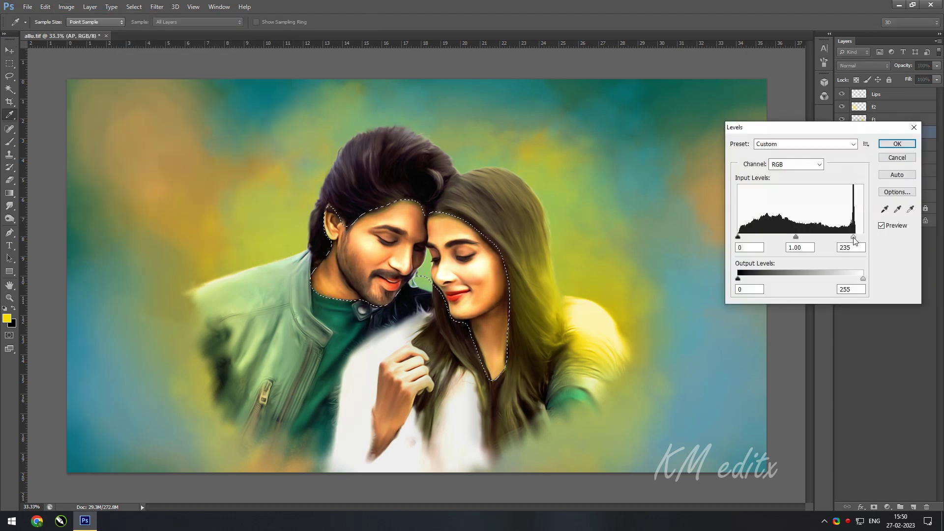
pyautogui.press('Return')
# Step: Add the raised hand to the selection with the lasso and feather it
pyautogui.press('l')
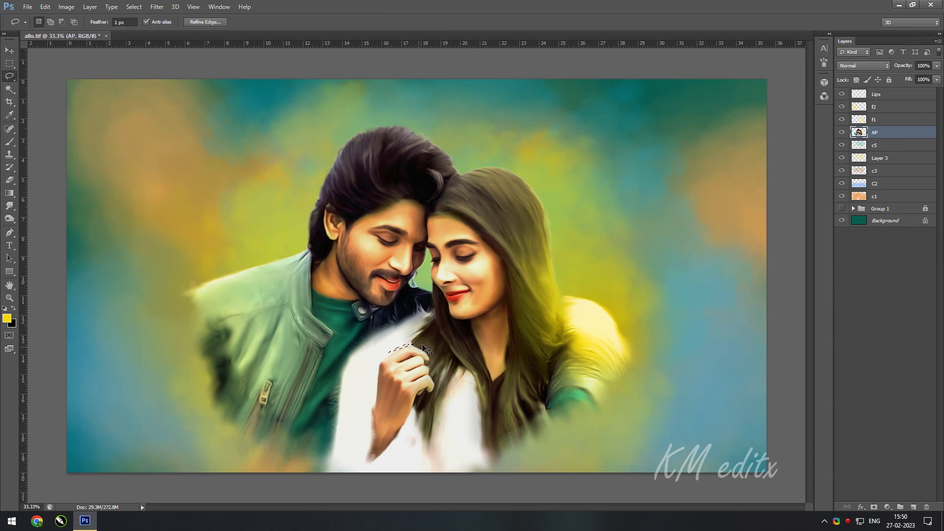
pyautogui.press('shift')
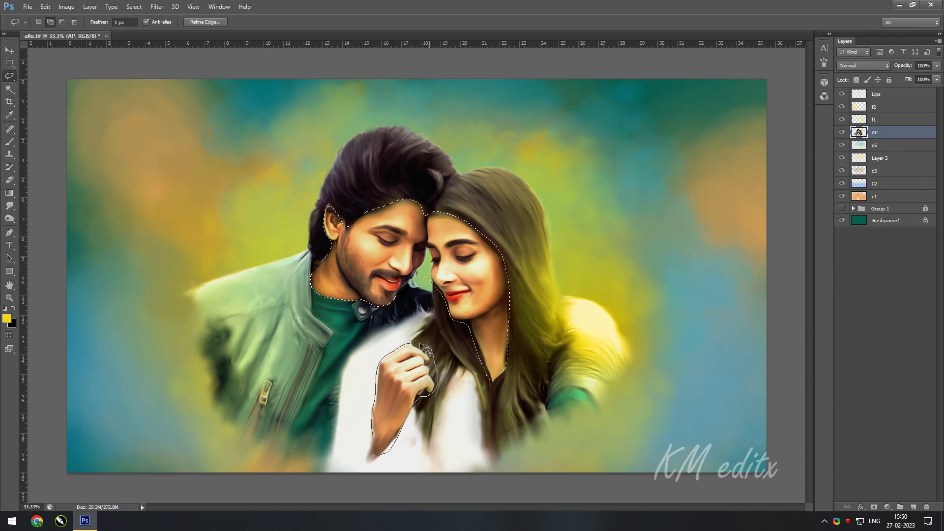
pyautogui.moveTo(420, 343); pyautogui.dragTo(411, 374)
pyautogui.rightClick(411, 374)
pyautogui.click(482, 180)
pyautogui.press('Return')
# Step: Brighten the hand and faces with another Levels pass, then deselect
pyautogui.hotkey('ctrl', 'l')
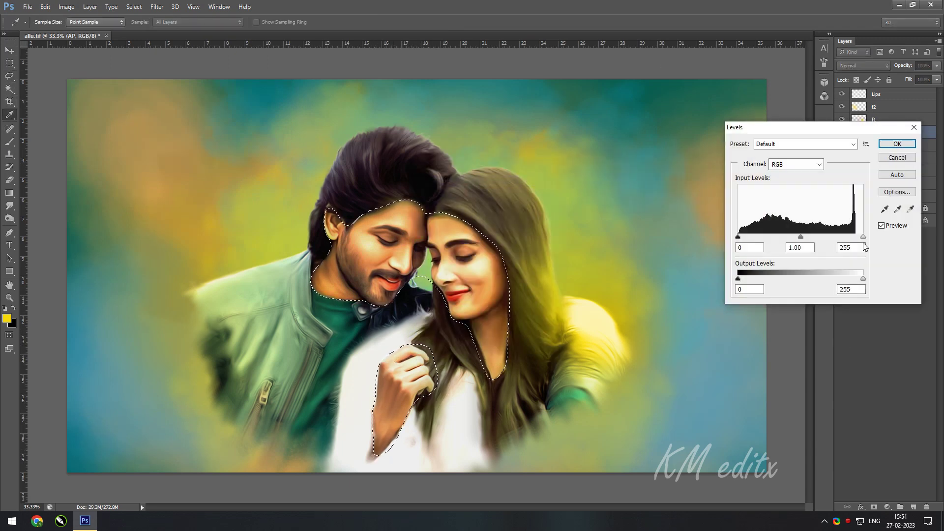
pyautogui.moveTo(863, 238); pyautogui.dragTo(854, 238)
pyautogui.press('Return')
pyautogui.press('l')
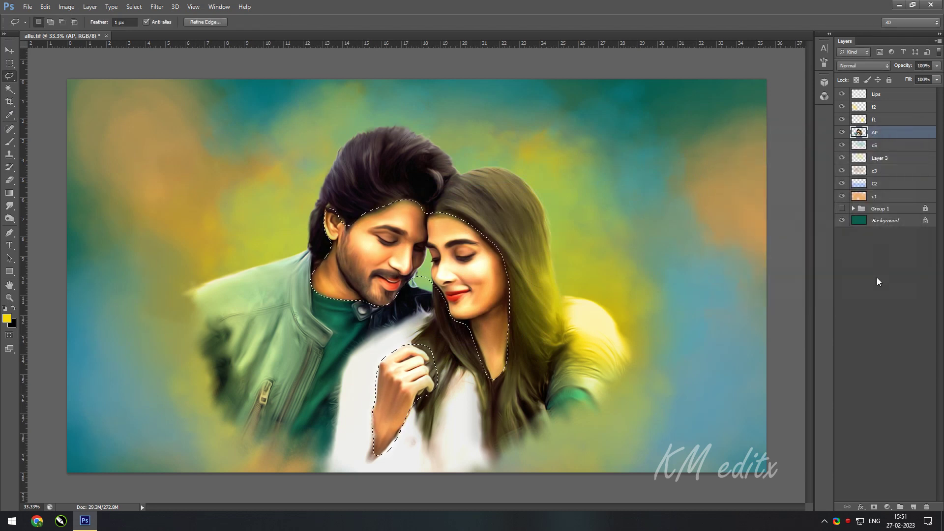
pyautogui.hotkey('ctrl', 'd')
# Step: On a new layer named H1, paint yellow along the top of the man's hair with a 200 px brush
pyautogui.hotkey('ctrl', 'shift', 'alt', 'n')
pyautogui.doubleClick(884, 135)
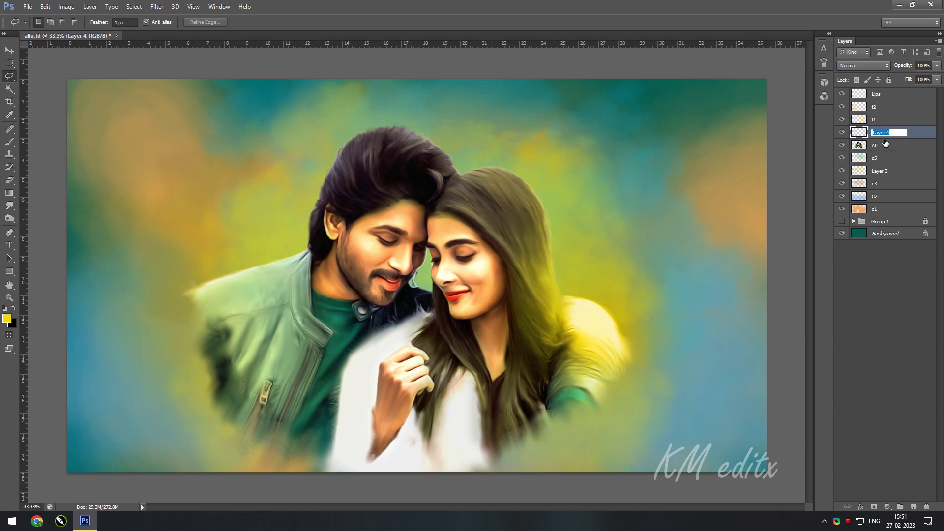
pyautogui.write('H1')
pyautogui.press('Return')
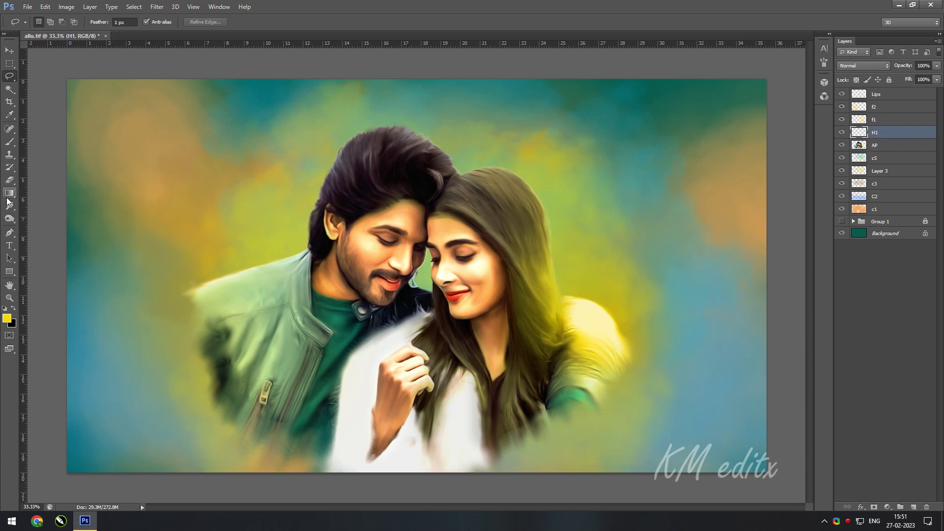
pyautogui.press('b')
pyautogui.moveTo(286, 212); pyautogui.dragTo(511, 172)
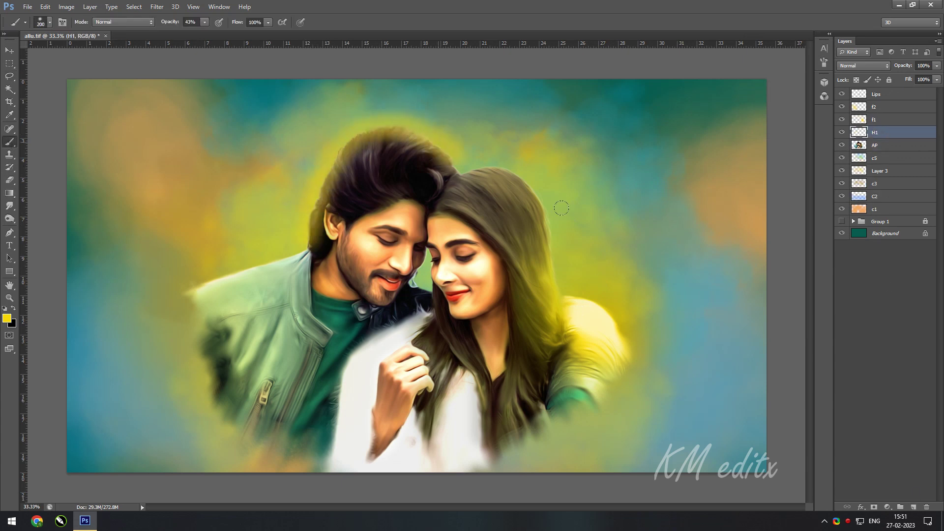
pyautogui.hotkey('ctrl', 'z')
pyautogui.press('[')
pyautogui.press('[')
pyautogui.press('[')
pyautogui.moveTo(328, 163); pyautogui.dragTo(452, 145)
# Step: Set H1 to Color blending, after trying Soft Light and a Gaussian Blur and undoing them
pyautogui.click(863, 65)
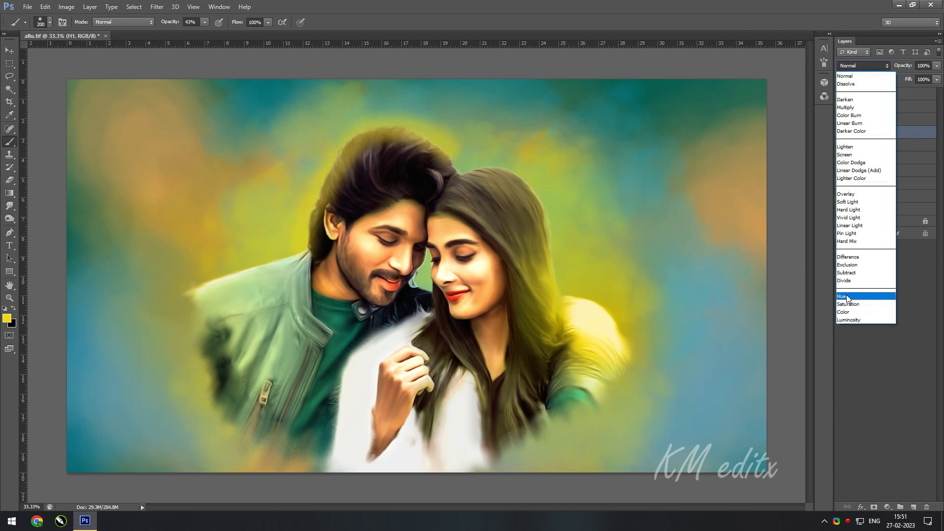
pyautogui.click(843, 311)
pyautogui.click(863, 66)
pyautogui.click(846, 201)
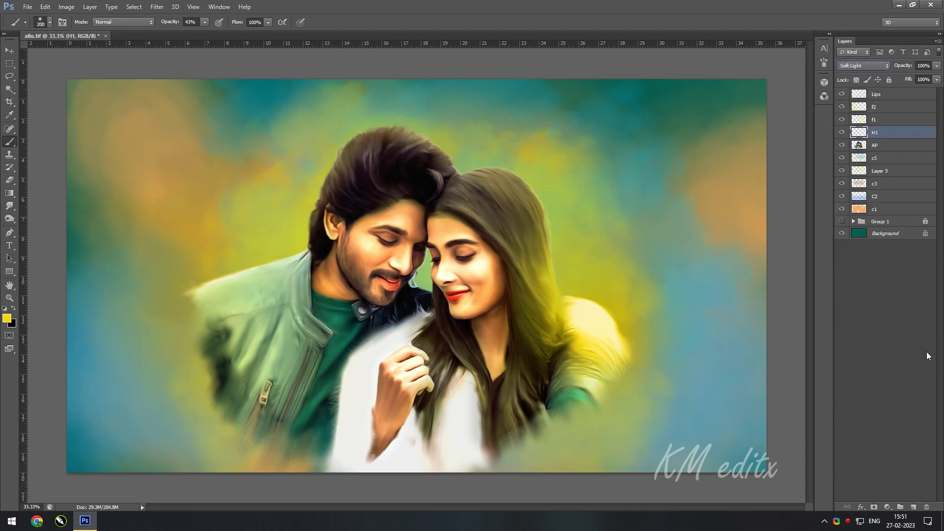
pyautogui.click(157, 7)
pyautogui.click(295, 175)
pyautogui.press('Return')
pyautogui.hotkey('ctrl', 'alt', 'z')
pyautogui.hotkey('ctrl', 'alt', 'z')
pyautogui.press('0')
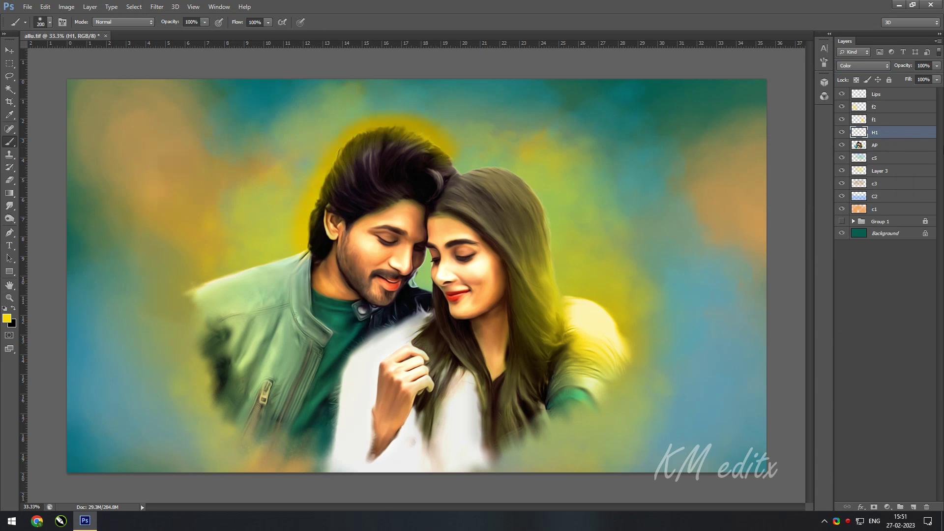
# Step: Preview Gaussian Blur on H1 and cancel it, then add a new empty layer
pyautogui.click(156, 6)
pyautogui.click(290, 175)
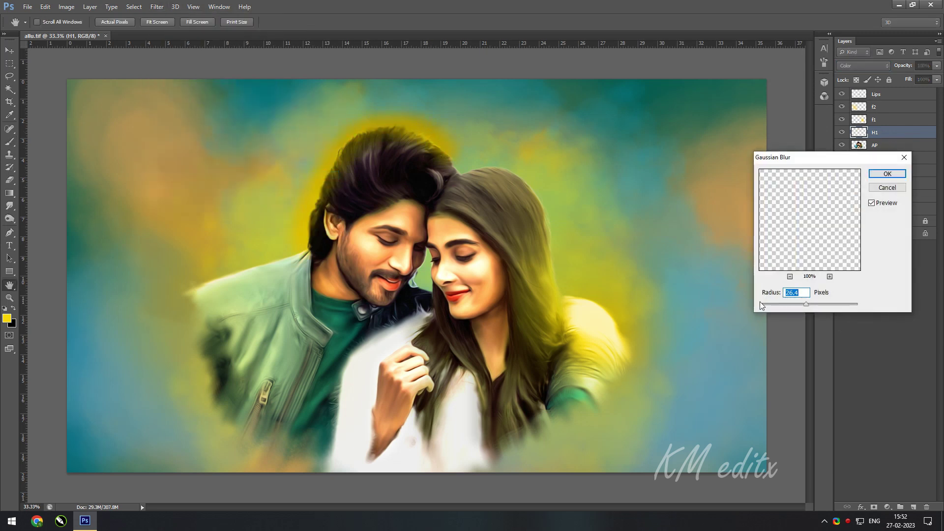
pyautogui.click(904, 157)
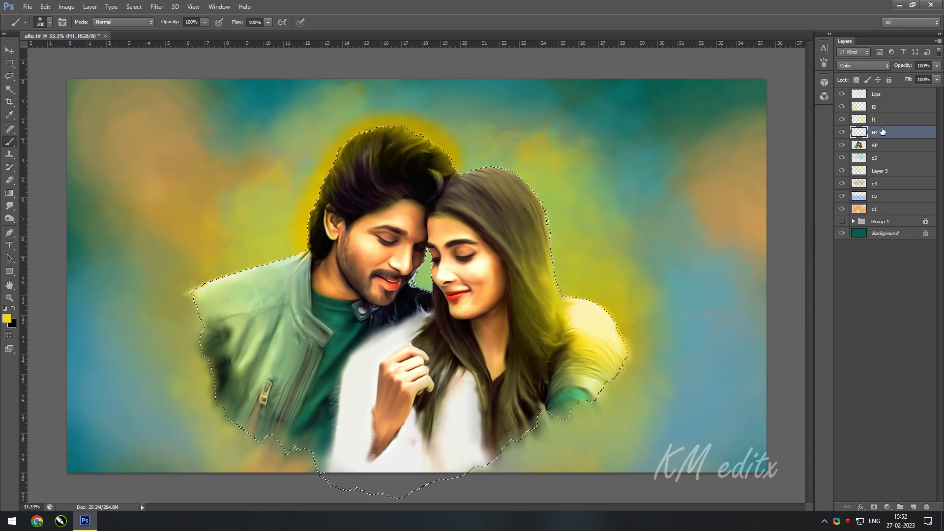
pyautogui.hotkey('ctrl', 'shift', 'alt', 'n')
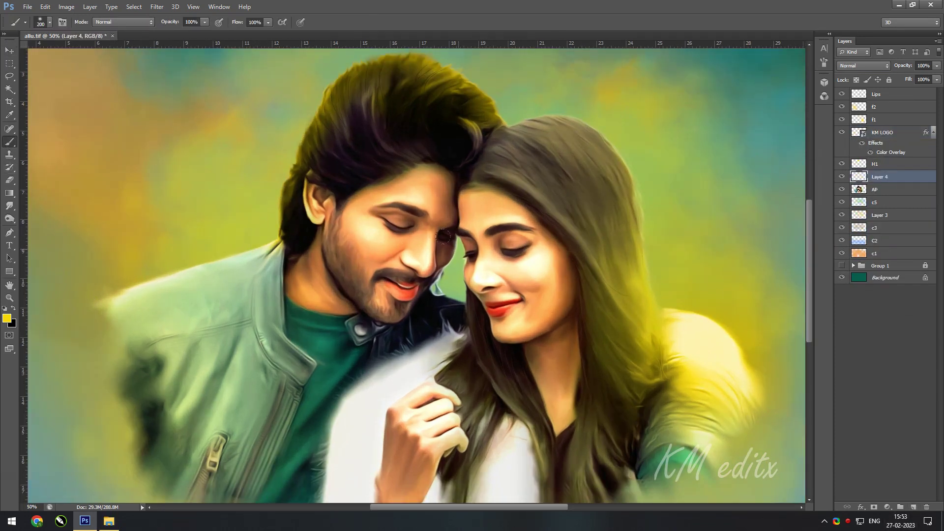
# Step: Choose the soft round 129 px brush and white as the painting colour
pyautogui.rightClick(381, 238)
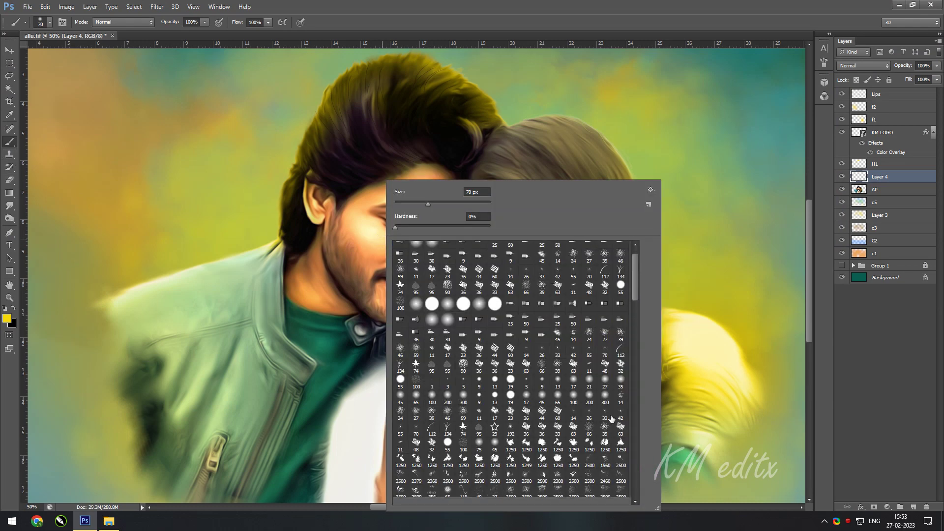
pyautogui.scroll(-3, 620, 459)
pyautogui.scroll(-3, 621, 460)
pyautogui.moveTo(635, 329); pyautogui.dragTo(636, 472)
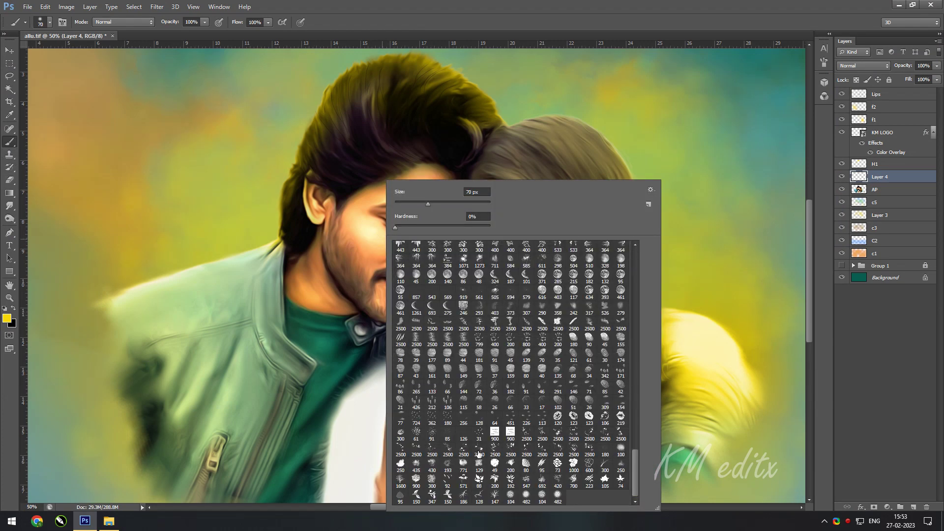
pyautogui.click(479, 465)
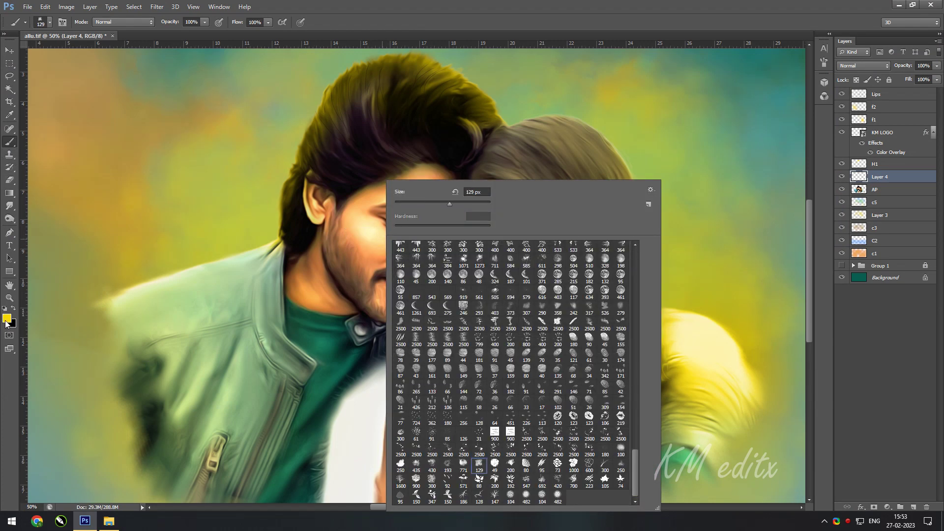
pyautogui.click(6, 319)
pyautogui.click(654, 124)
pyautogui.click(899, 120)
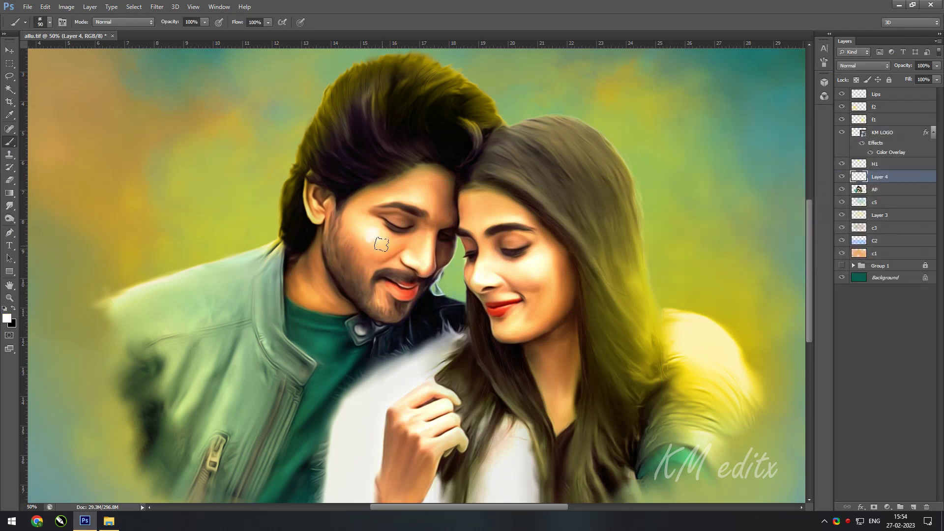
# Step: Dab white highlights on both faces' cheeks, noses, foreheads, the woman's chin and the man's lip
pyautogui.click(378, 241)
pyautogui.moveTo(430, 248); pyautogui.dragTo(433, 263)
pyautogui.hotkey('ctrl', '+')
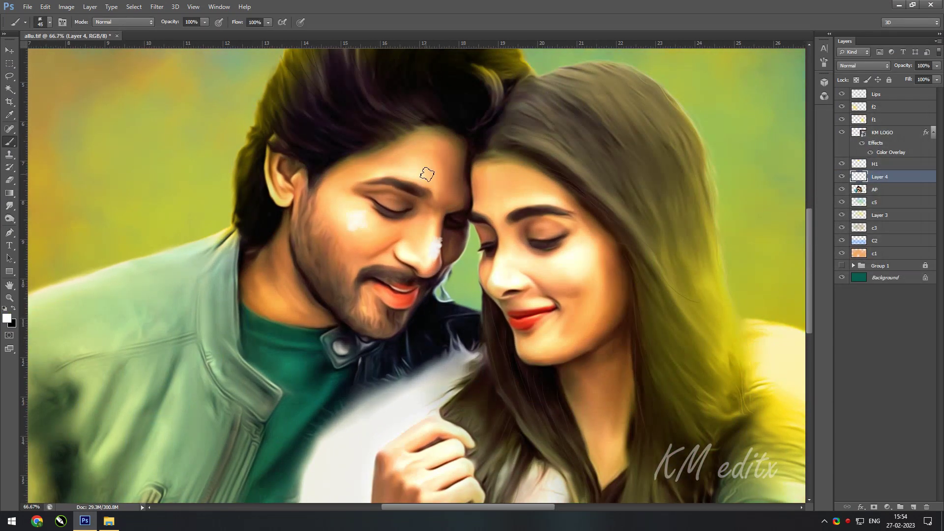
pyautogui.click(411, 170)
pyautogui.click(571, 266)
pyautogui.moveTo(502, 268); pyautogui.dragTo(504, 290)
pyautogui.click(517, 199)
pyautogui.click(532, 350)
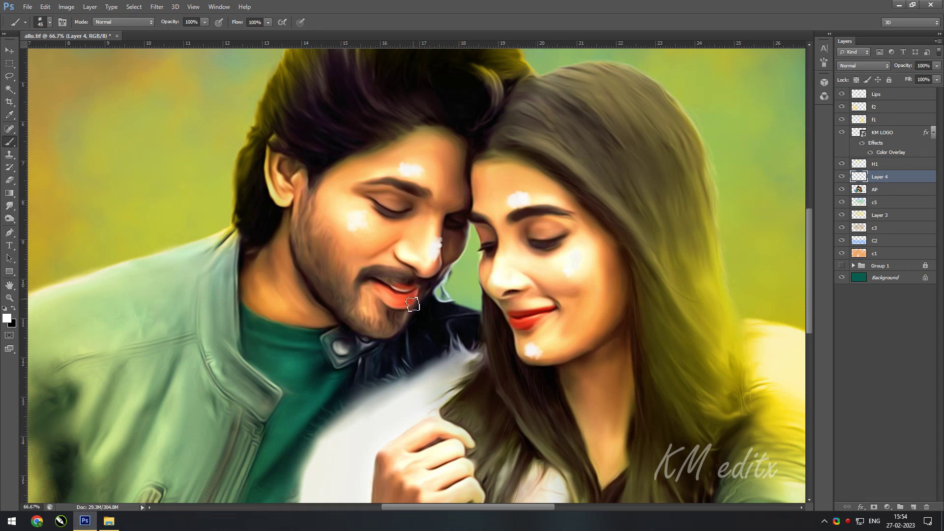
pyautogui.press('[')
pyautogui.press('[')
pyautogui.press('[')
pyautogui.click(402, 301)
# Step: Set the highlight layer to Color blending and apply a 6.8 px Gaussian Blur
pyautogui.click(858, 65)
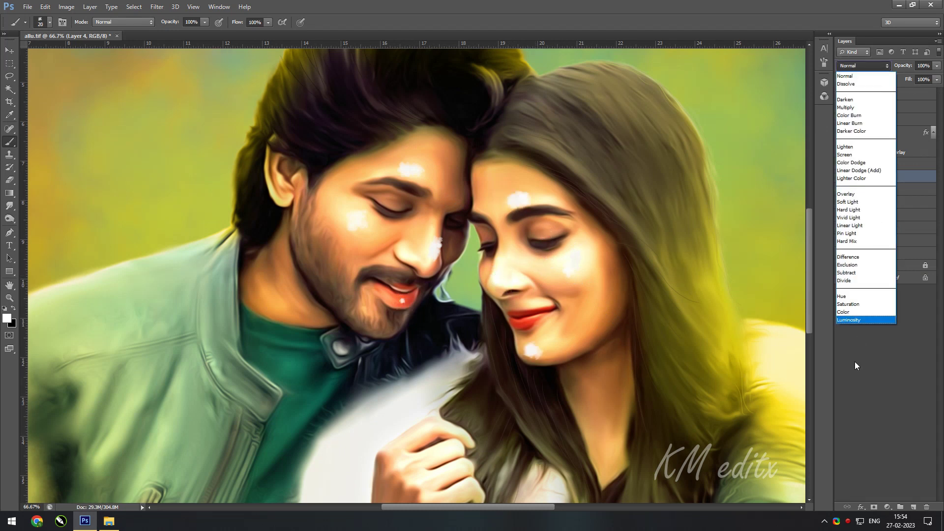
pyautogui.click(856, 311)
pyautogui.click(156, 6)
pyautogui.click(300, 147)
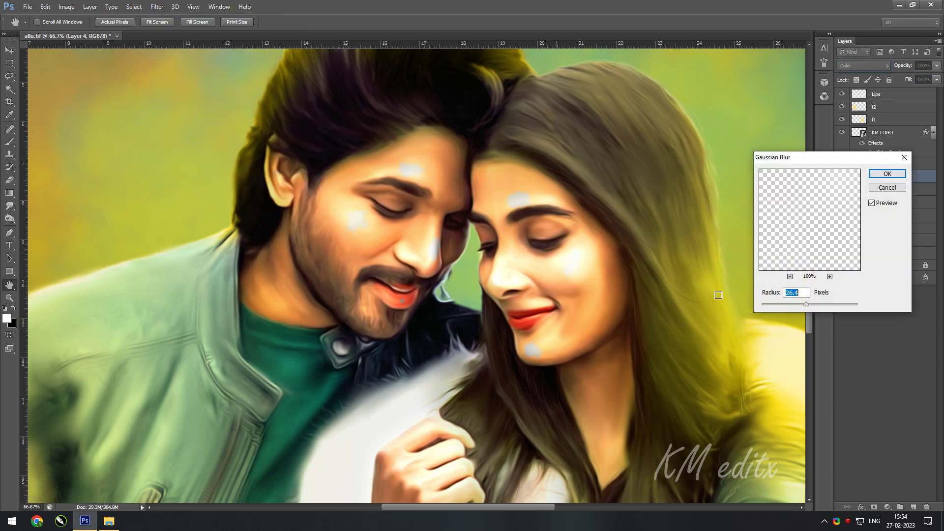
pyautogui.moveTo(787, 305); pyautogui.dragTo(795, 305)
pyautogui.press('Return')
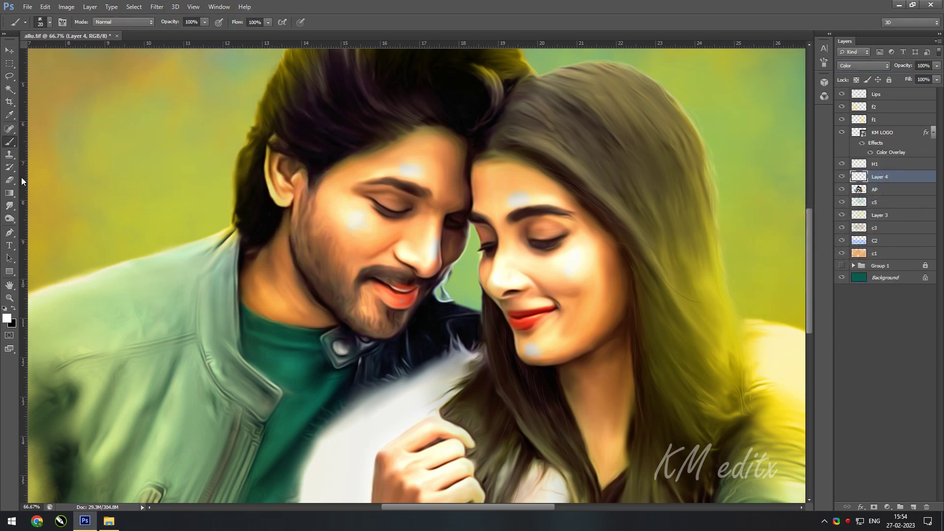
# Step: Smudge the cheek highlight into the skin with a 90 px Smudge brush
pyautogui.click(10, 206)
pyautogui.press(']')
pyautogui.press(']')
pyautogui.press(']')
pyautogui.moveTo(358, 223); pyautogui.dragTo(364, 225)
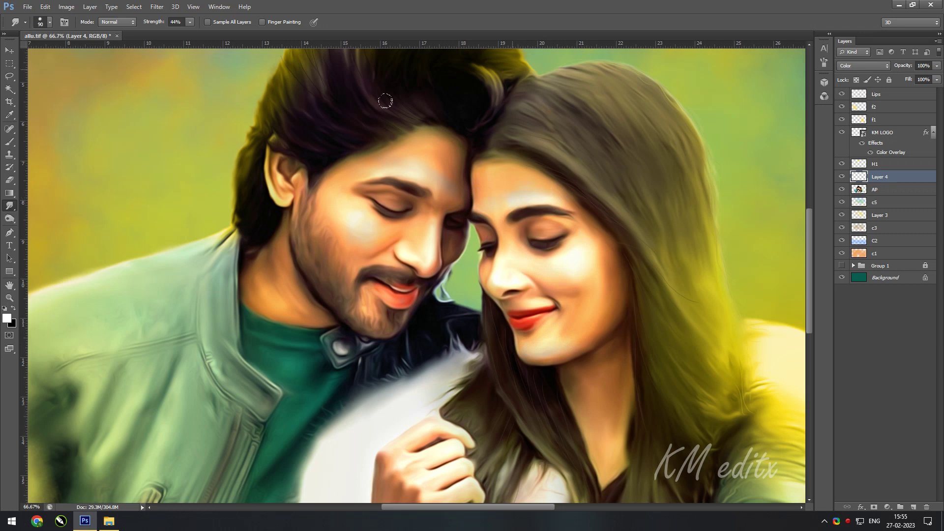
# Step: Set the Eraser to 16% opacity to fade the white highlights
pyautogui.press('v')
pyautogui.click(937, 65)
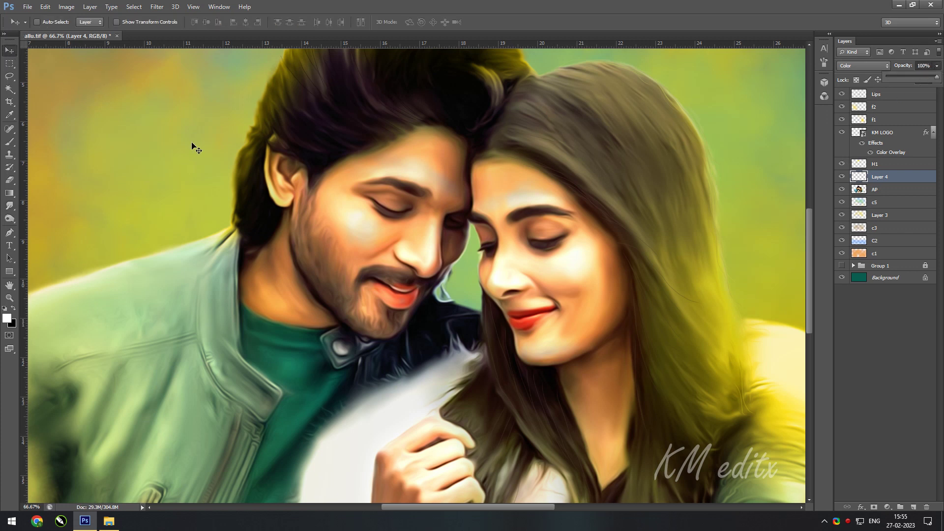
pyautogui.press('e')
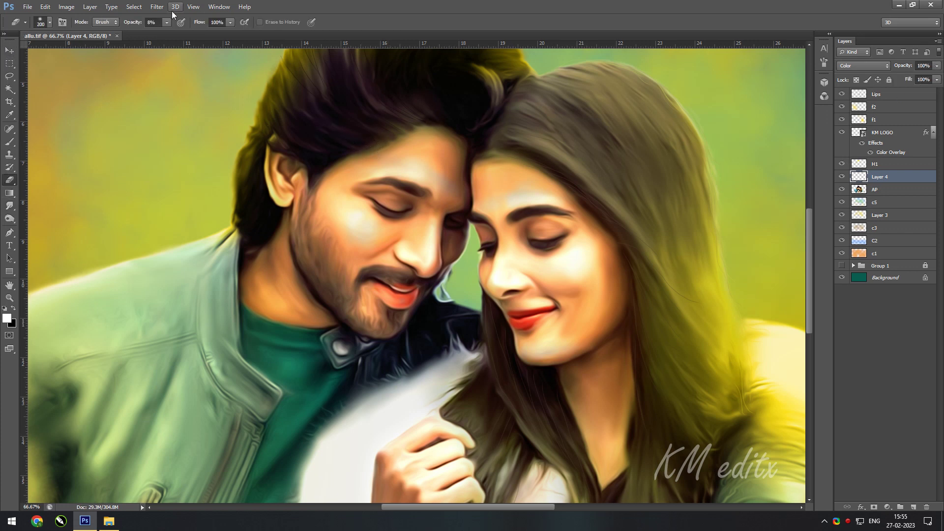
pyautogui.moveTo(167, 23); pyautogui.dragTo(168, 34)
# Step: Zoom in and out, ending on a view of the whole portrait
pyautogui.hotkey('ctrl', '-')
pyautogui.hotkey('ctrl', '-')
pyautogui.hotkey('ctrl', '+')
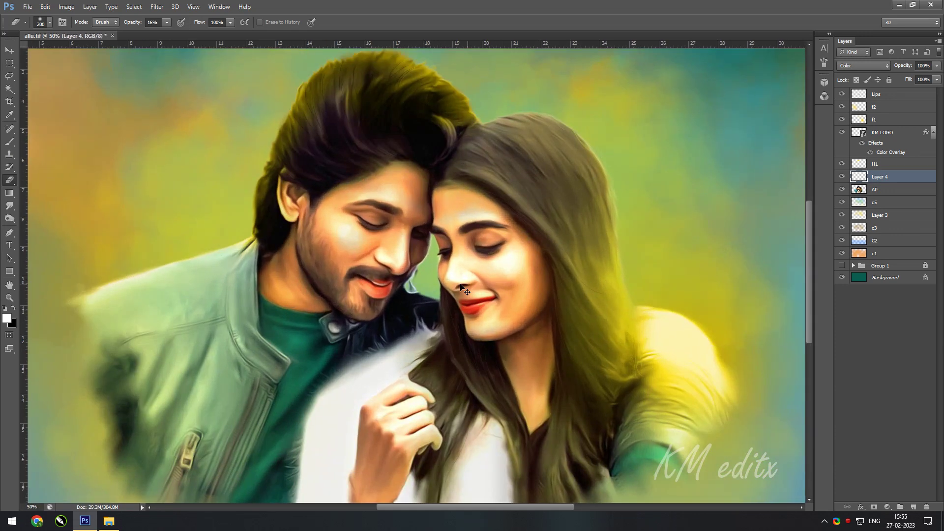
pyautogui.hotkey('ctrl', '+')
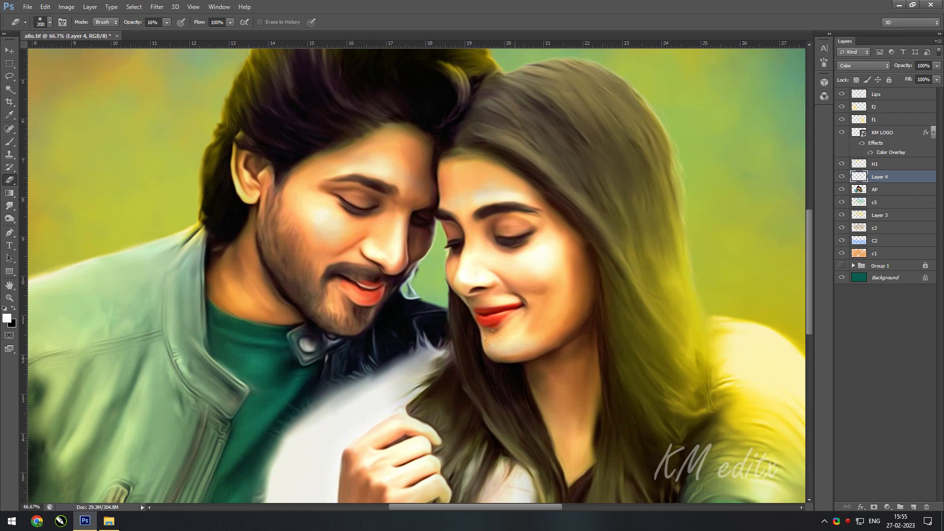
pyautogui.hotkey('ctrl', '-')
pyautogui.hotkey('ctrl', '-')
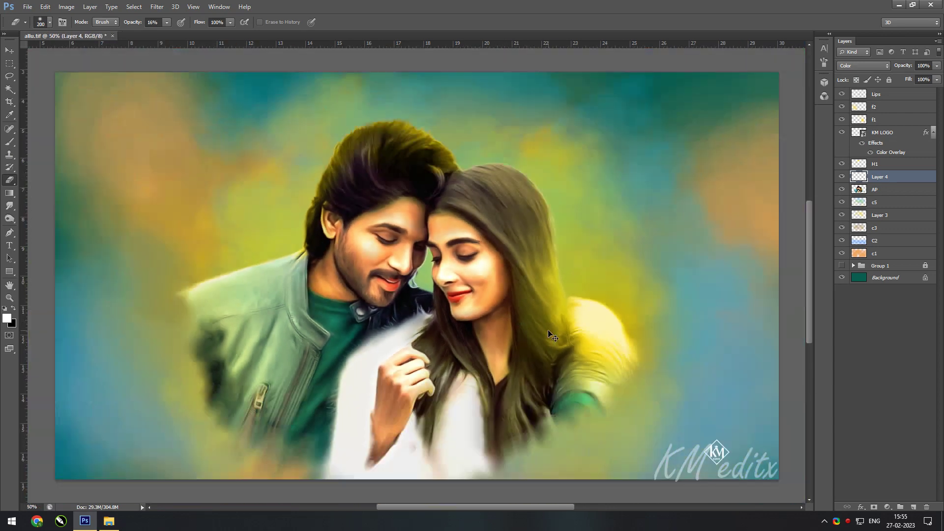
pyautogui.hotkey('ctrl', '+')
pyautogui.hotkey('ctrl', '+')
pyautogui.hotkey('ctrl', '-')
pyautogui.hotkey('ctrl', '-')
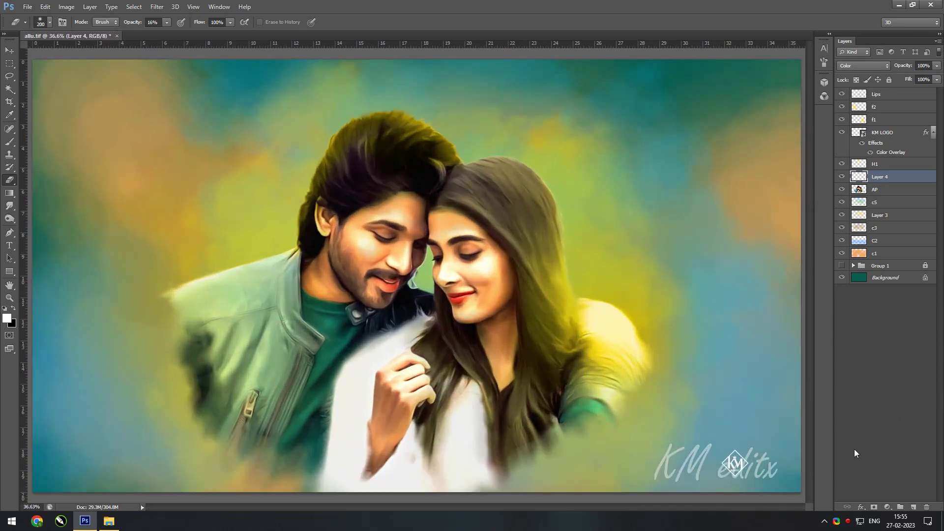